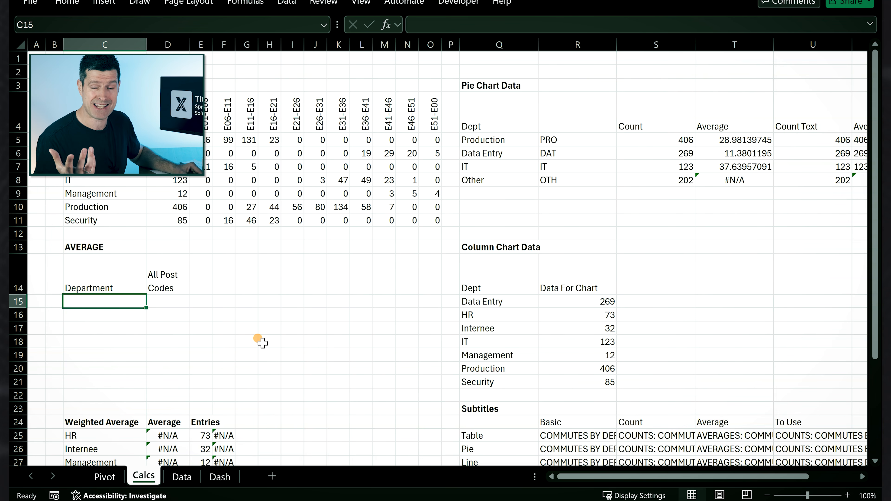
Enter a UNIQUE formula in C15 listing the departments from the DEPARTMENT column of Table_Commutes.
type("=uni")
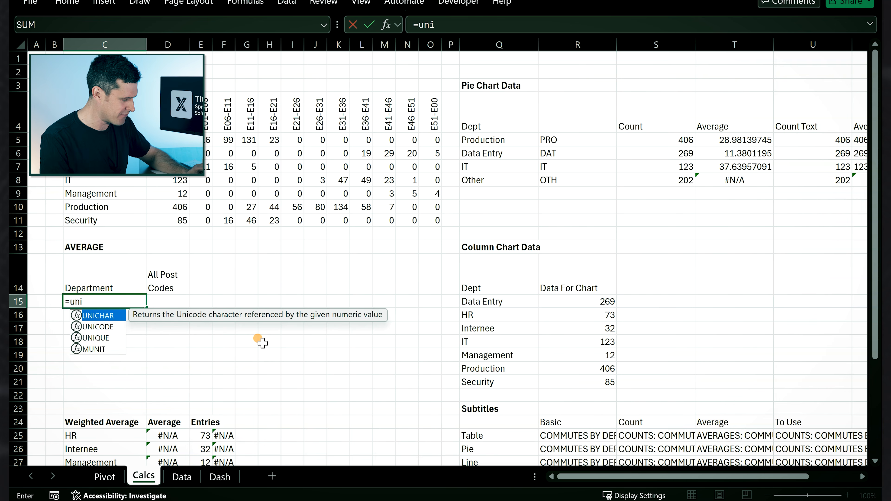
key("Down")
key("Down")
key("Tab")
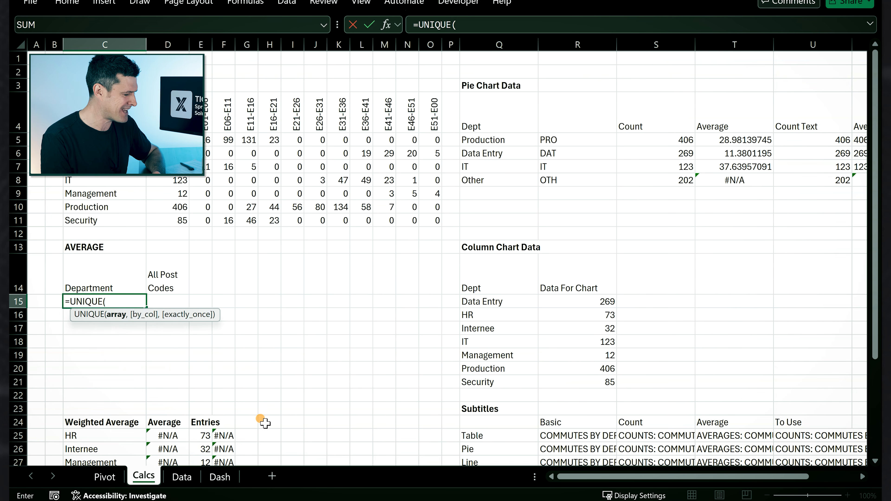
left_click(182, 478)
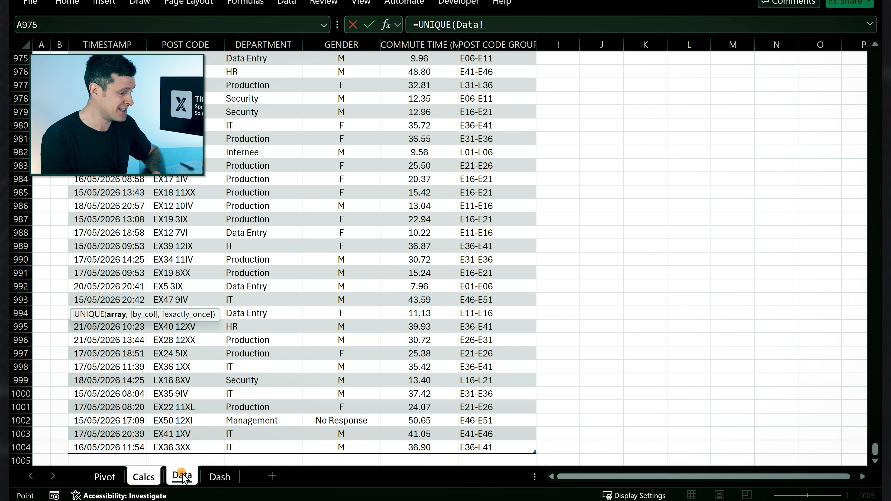
left_click(247, 290)
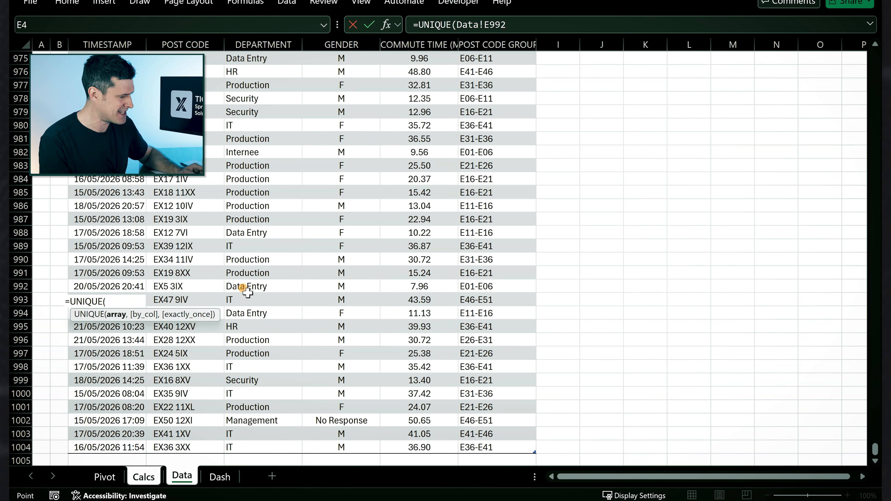
key("ctrl+Up")
key("Down")
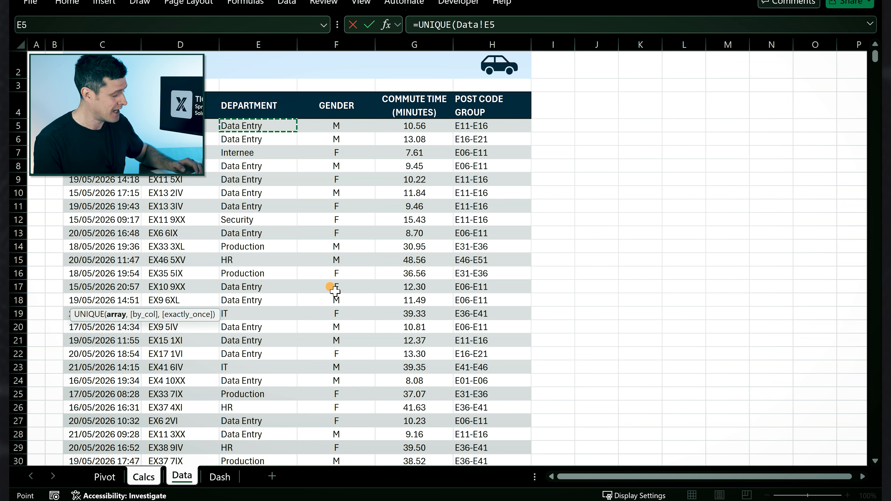
key("ctrl+shift+Down")
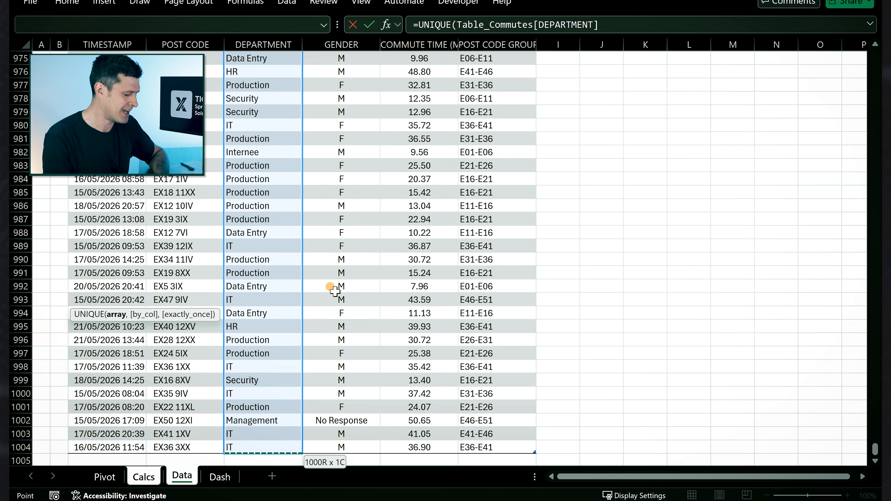
key("Return")
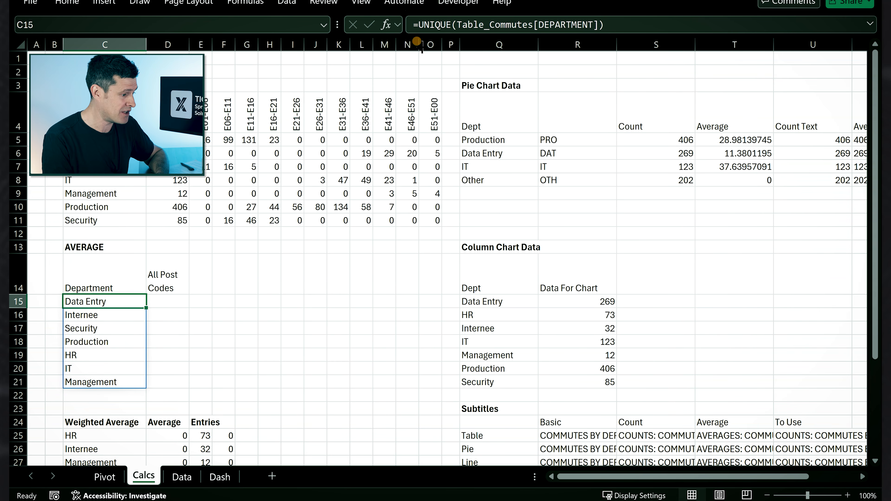
Wrap the UNIQUE formula in C15 in a SORT function to order the departments alphabetically.
left_click(417, 25)
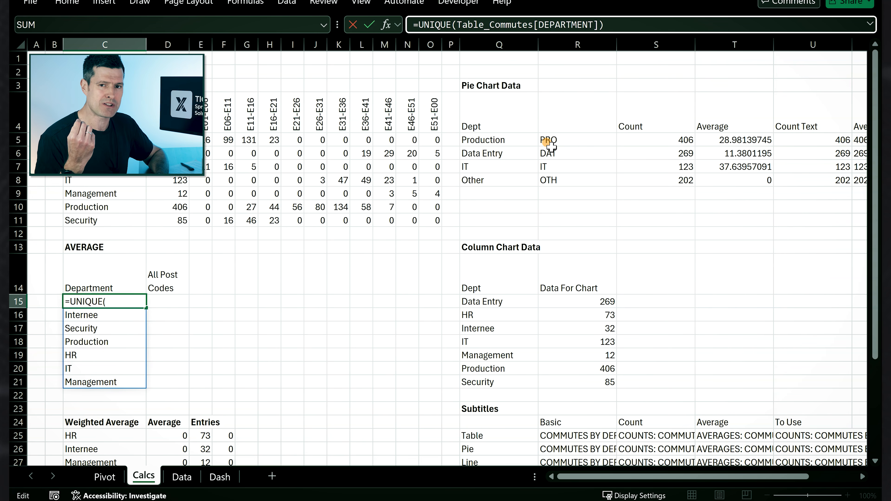
type("sort")
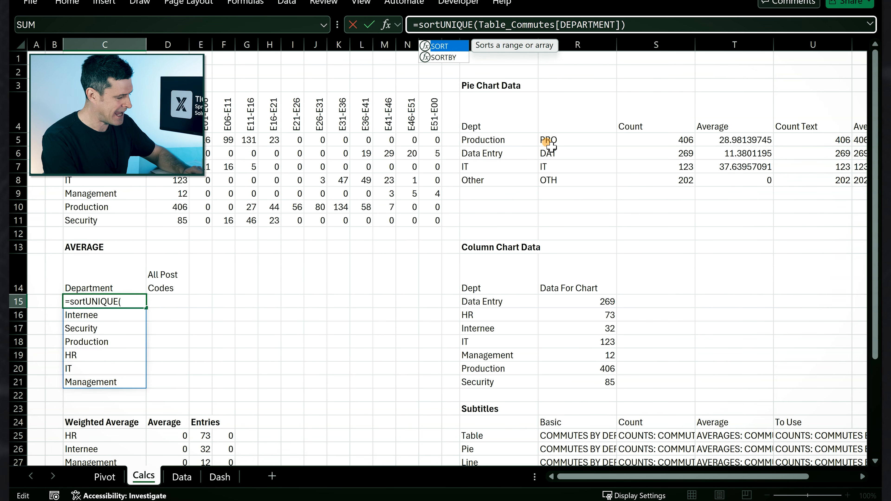
type("(")
key("End")
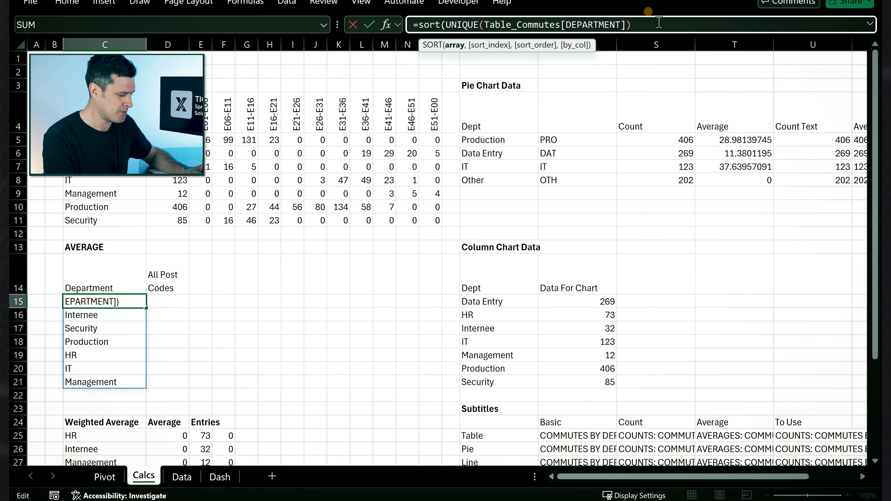
key("Return")
key("Up")
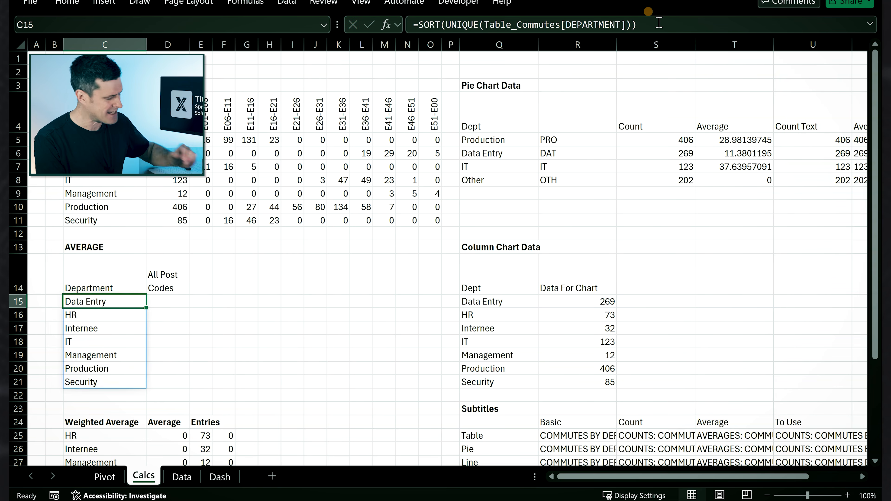
Replace the spilled department list in C15:C21 with its static values.
key("ctrl+shift+Down")
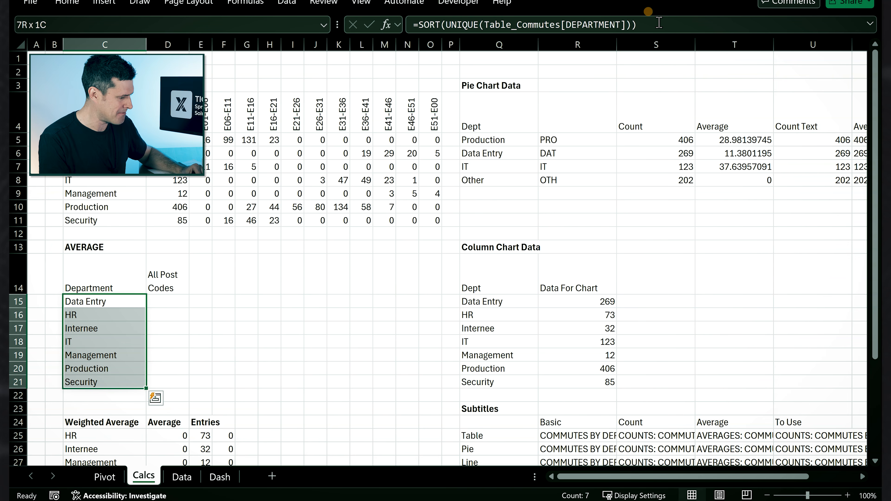
key("ctrl+c")
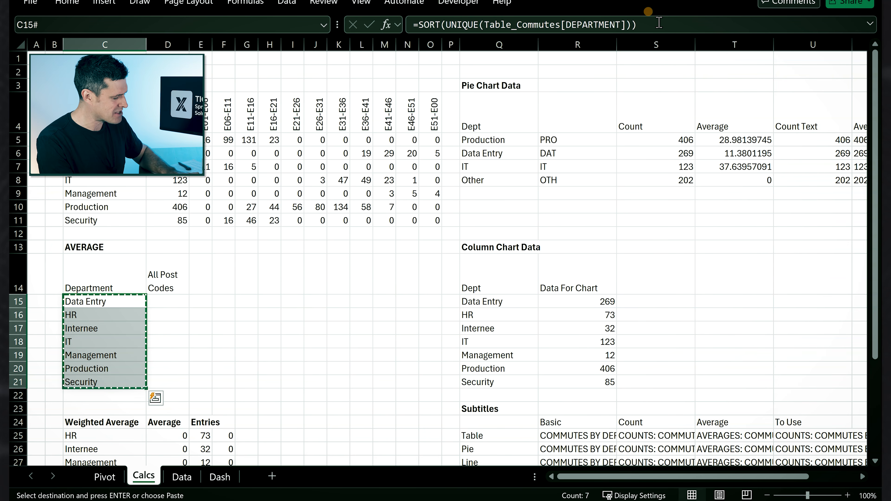
key("ctrl+alt+v")
key("v")
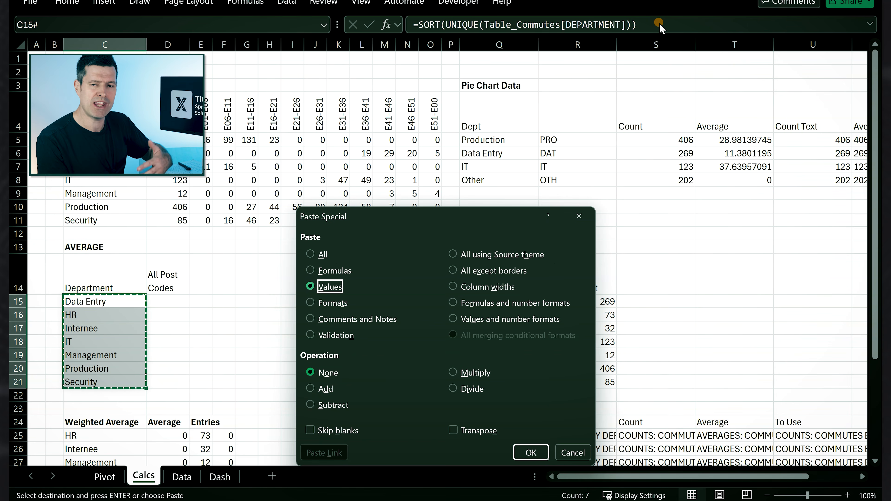
key("Return")
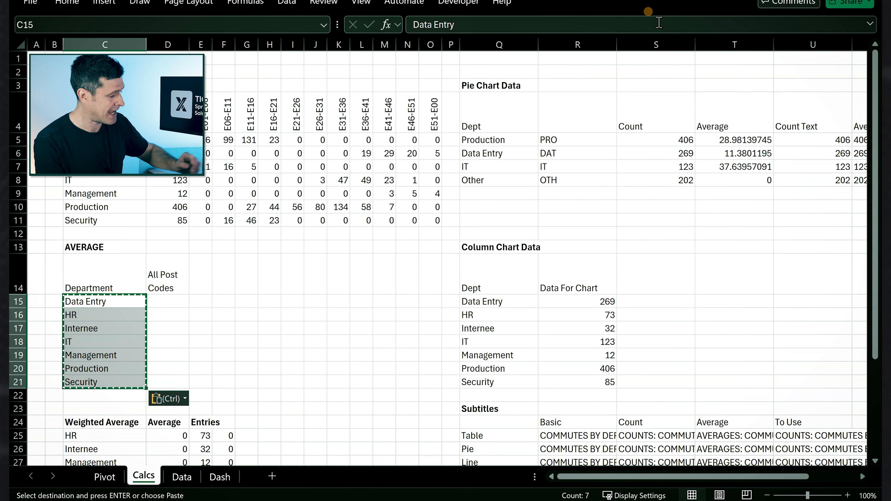
key("Escape")
With header range E14:O14 selected, enter a UNIQUE formula in E14 for the POST CODE GROUP column of Table_Commutes.
key("Up")
key("Right")
key("Right")
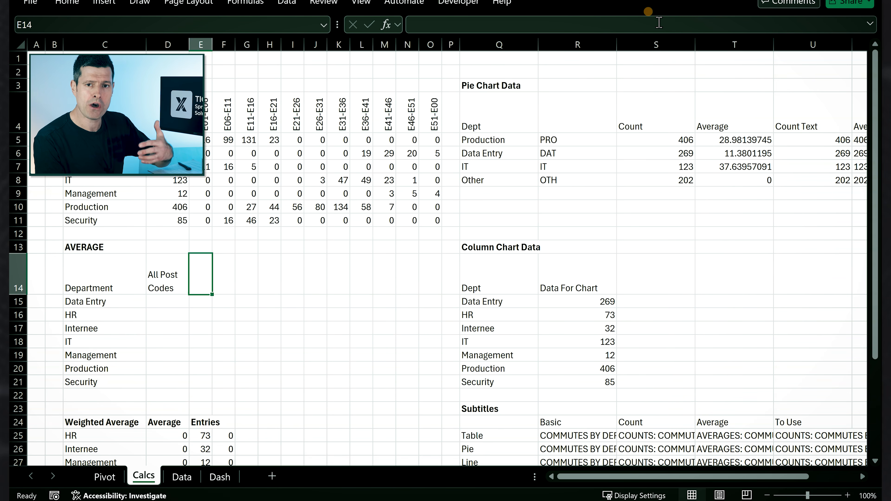
key("shift+Right")
key("shift+Right")
key("shift+Right")
key("shift+Right")
key("shift+Right")
key("shift+Right")
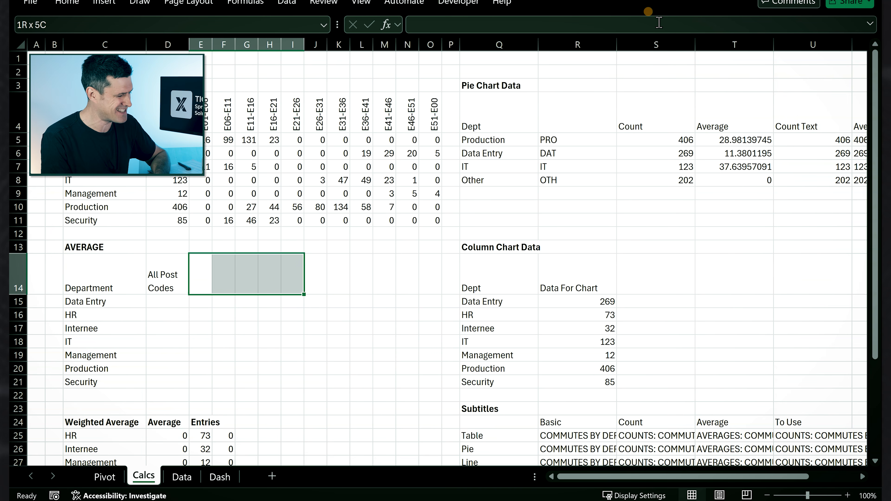
key("shift+Right")
key("shift+Right")
key("shift+Right")
key("shift+Right")
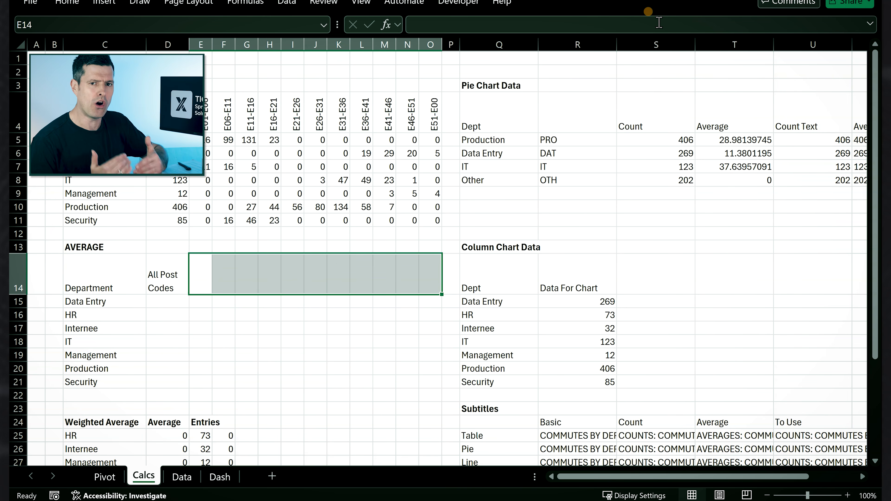
type("=uni")
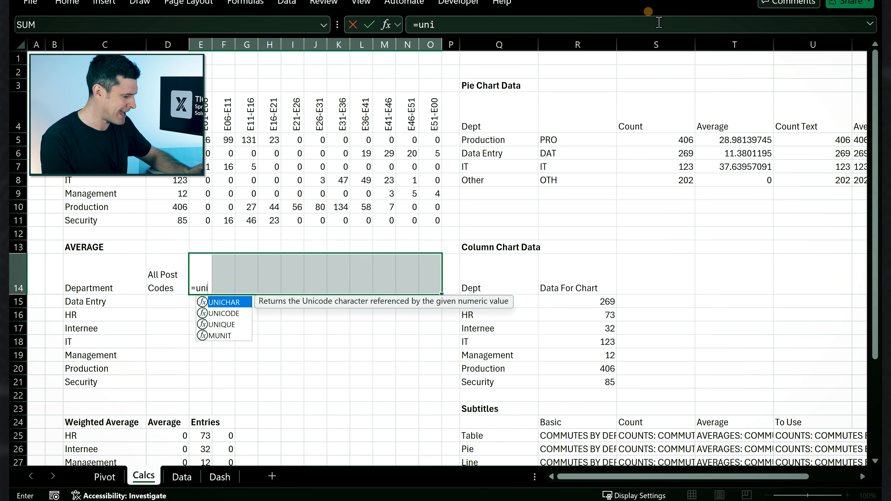
key("Down")
key("Down")
key("Tab")
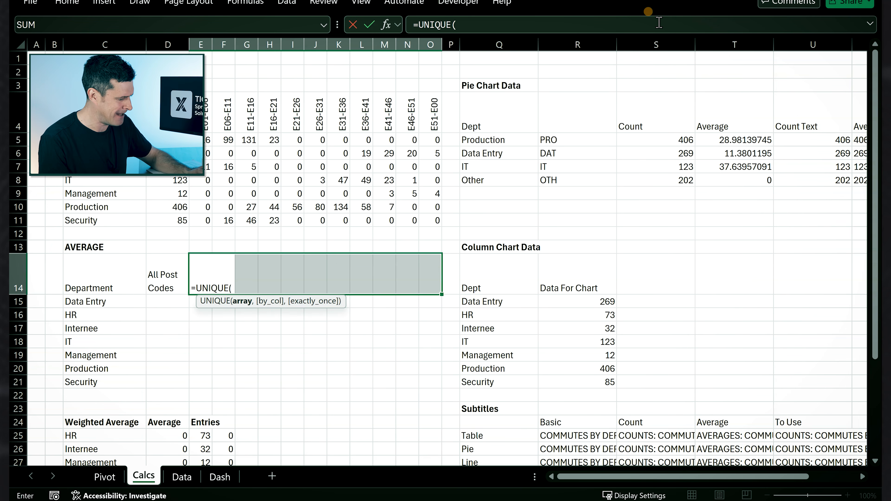
type("table")
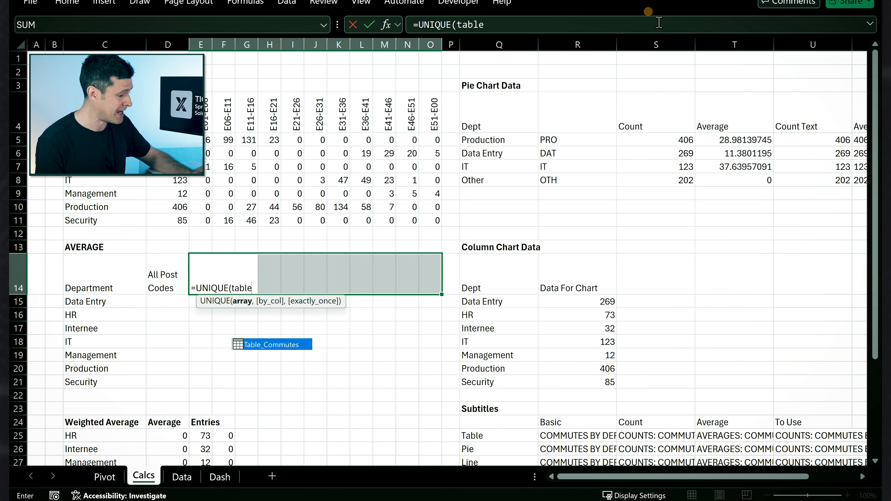
key("Tab")
type("[")
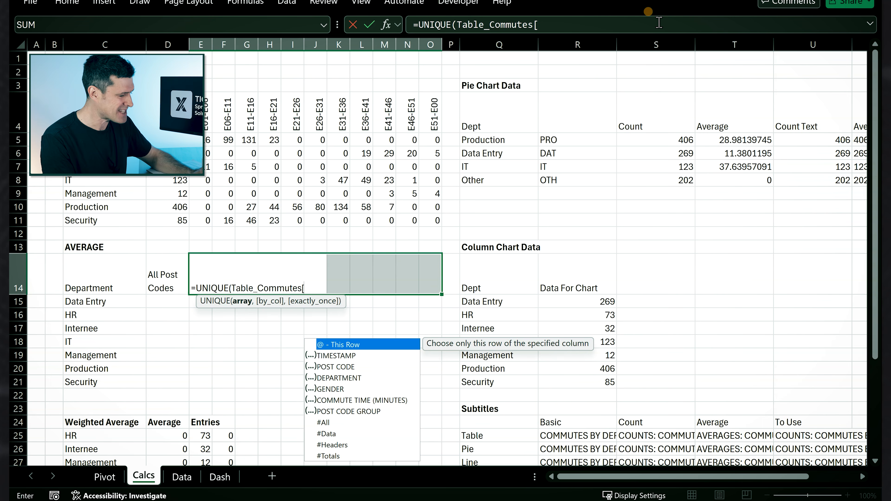
key("Down")
key("Down")
key("Down")
key("Down")
key("Down")
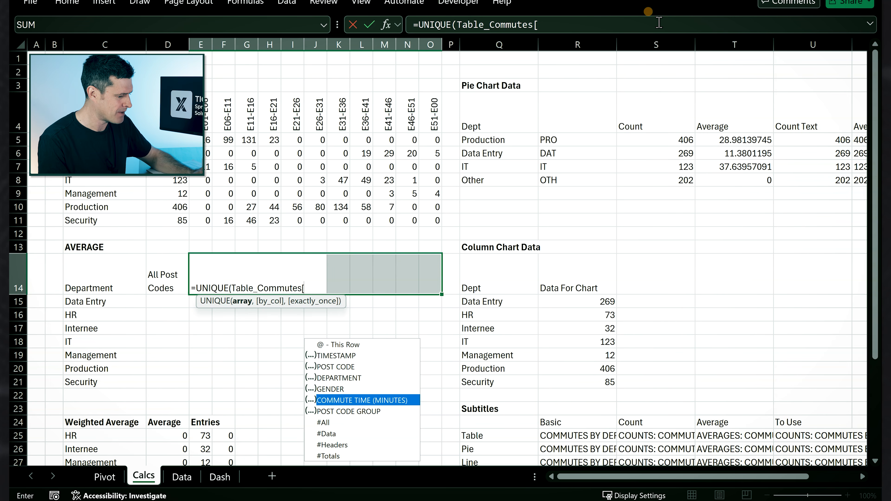
key("Down")
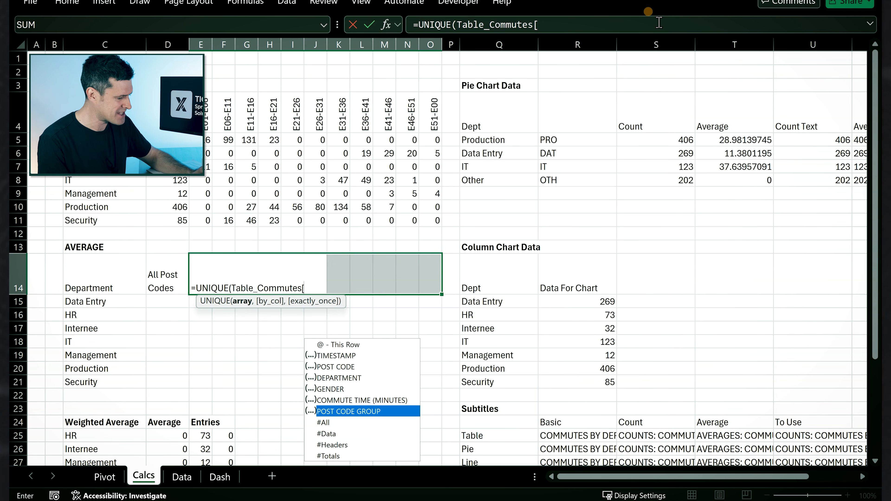
key("Tab")
type("])")
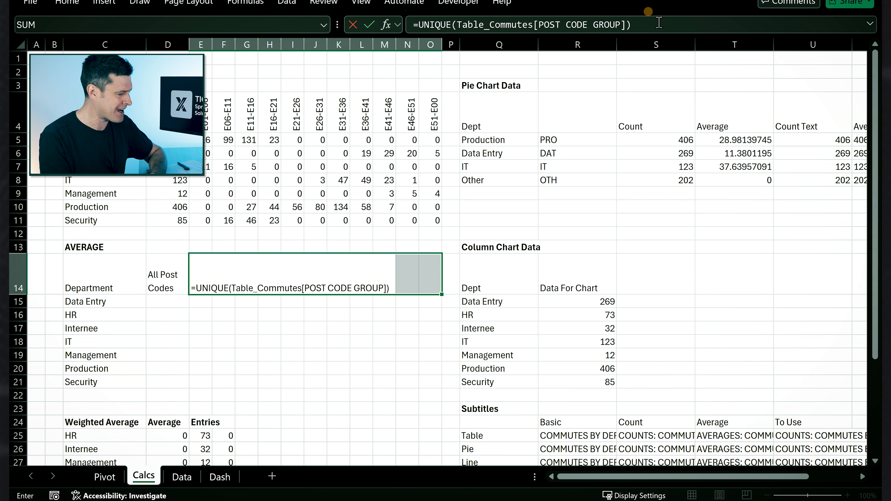
key("Return")
key("Left")
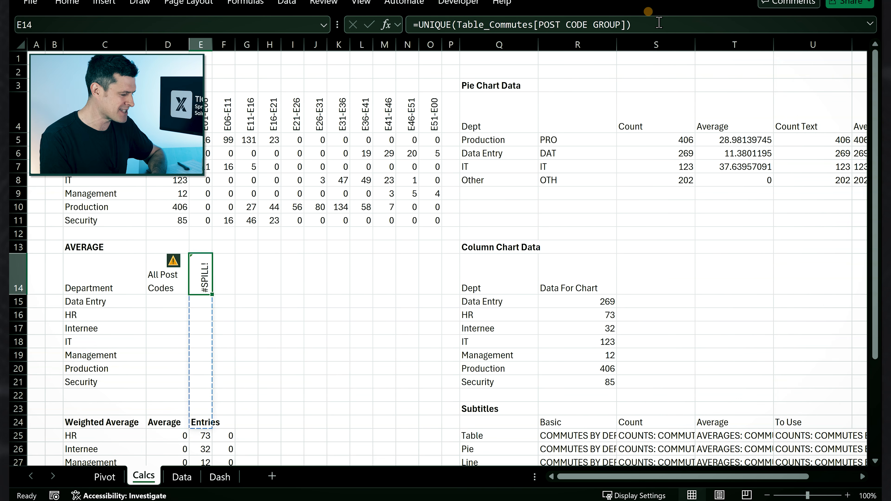
Examine the cells below E14 down to E24 for anything blocking the formula's spill range.
key("Down")
key("Down")
key("Down")
key("Down")
key("Down")
key("Down")
key("Down")
key("Down")
key("Down")
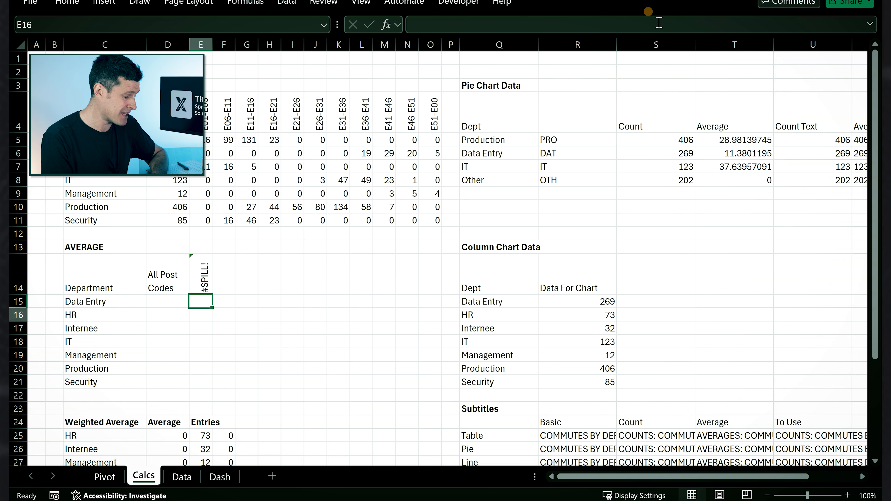
key("Down")
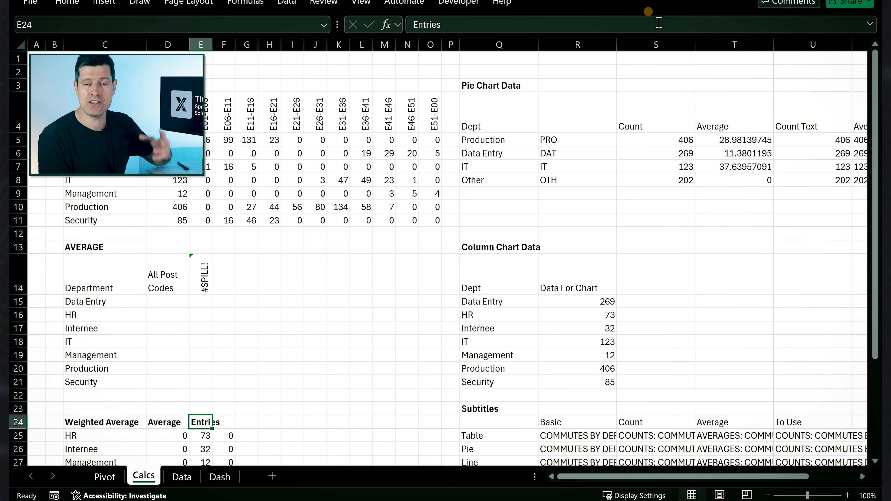
key("Up")
key("Up")
key("Up")
key("Up")
key("Up")
key("Up")
key("Up")
key("Up")
key("Up")
key("Up")
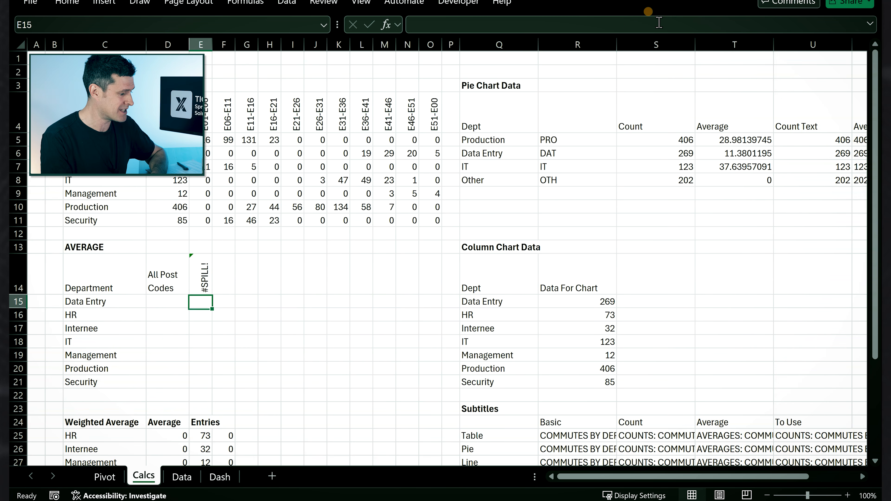
Wrap the UNIQUE formula in E14 in a SORT function to order the post code groups.
left_click(414, 22)
type("so")
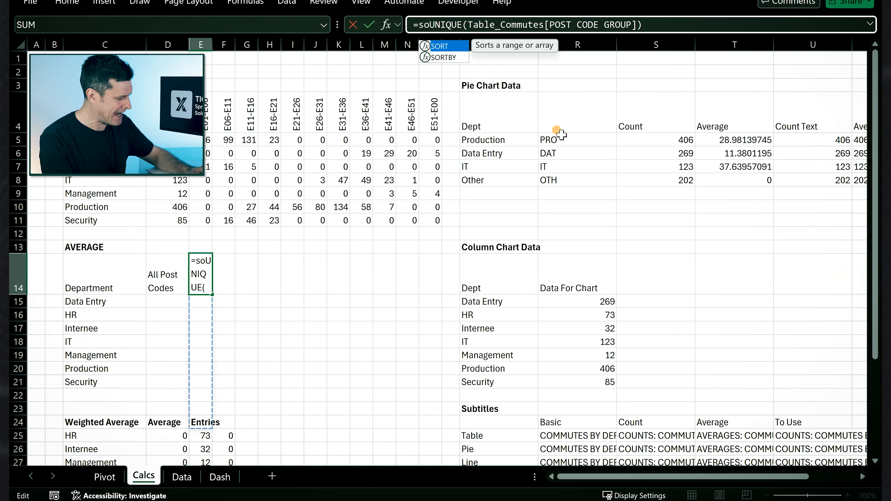
type("rt(")
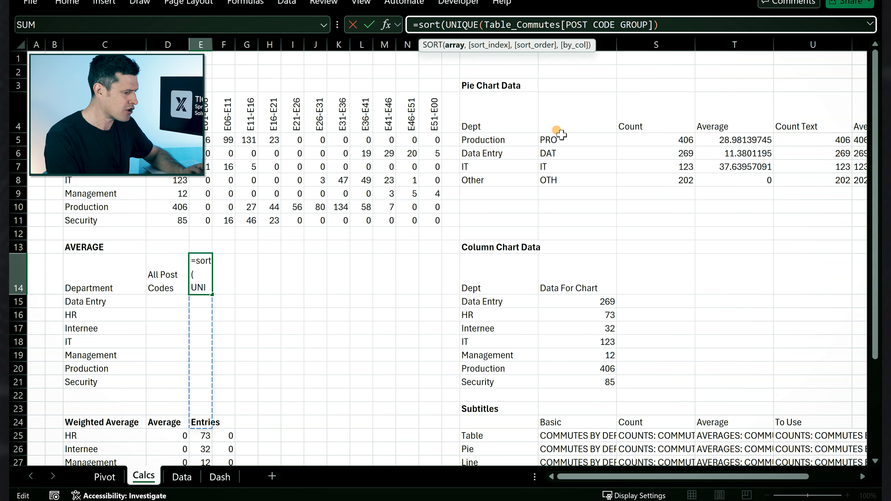
left_click(686, 25)
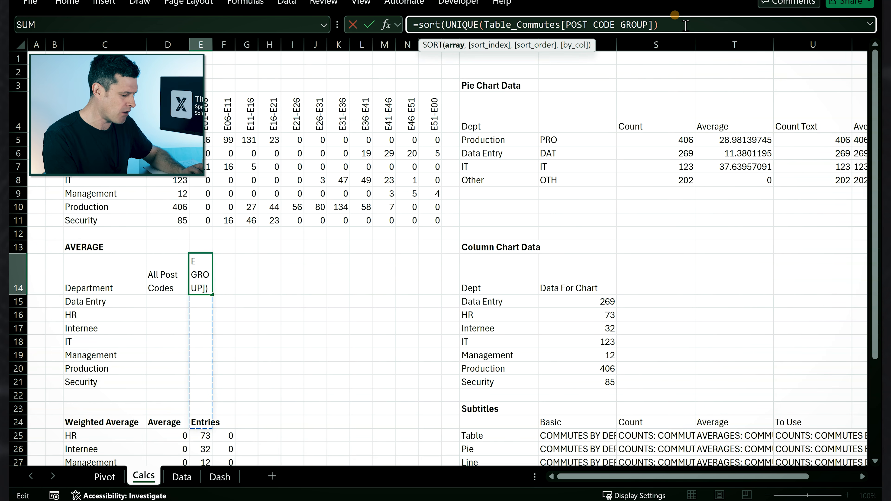
type(")")
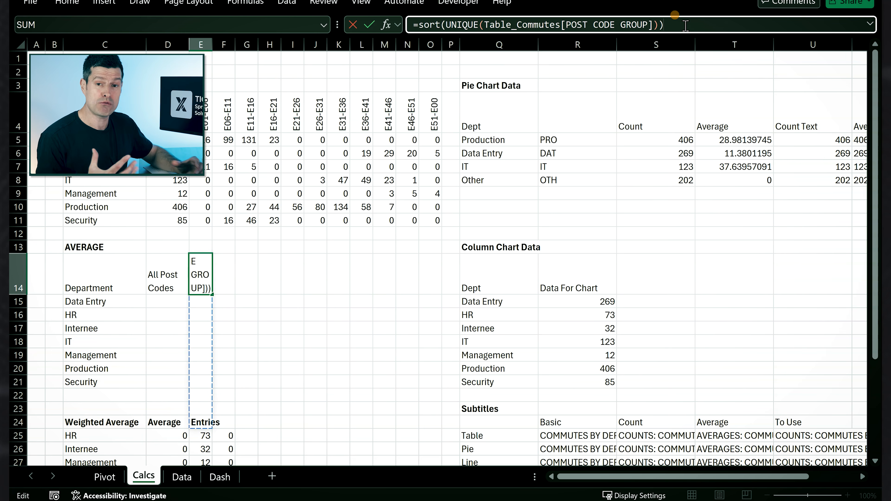
Wrap the SORT formula in E14 in a TRANSPOSE function so the post code groups spill across the header row.
left_click(416, 25)
type("transpows")
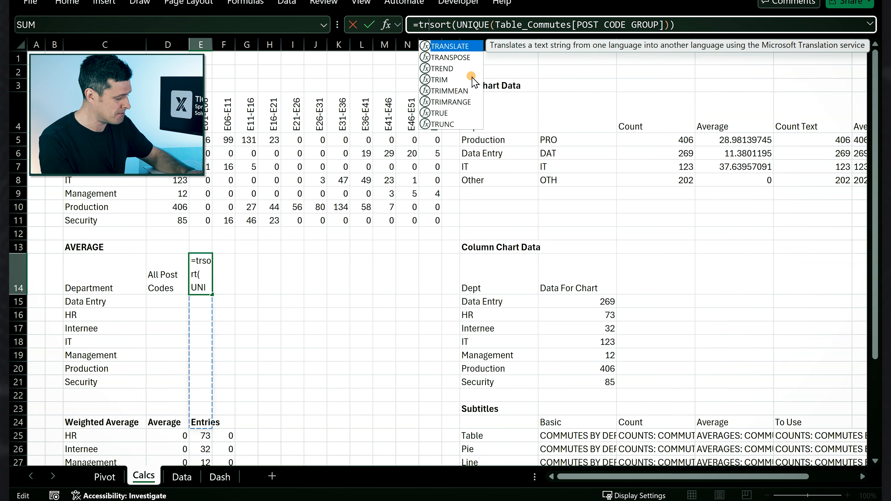
key("BackSpace")
key("BackSpace")
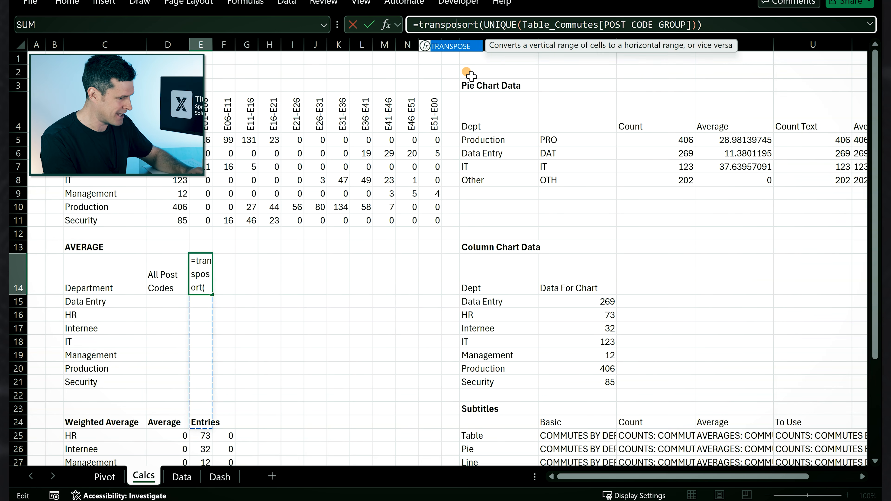
type("se(")
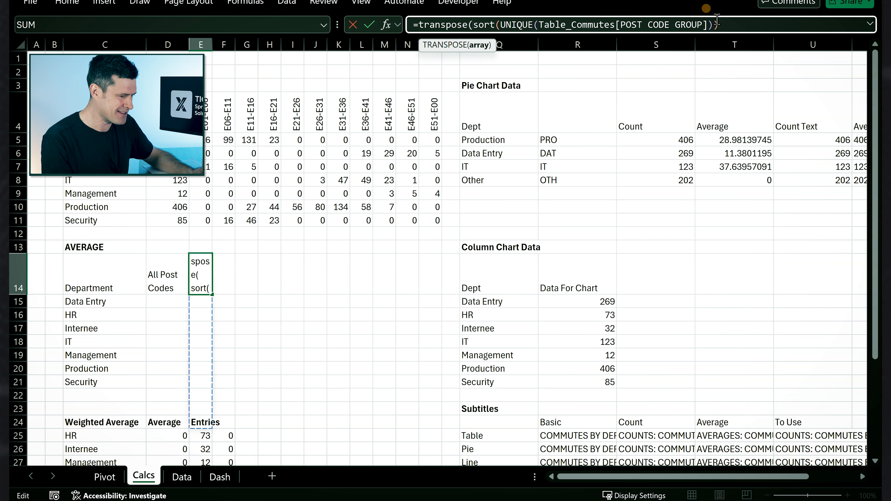
left_click(740, 25)
type(")")
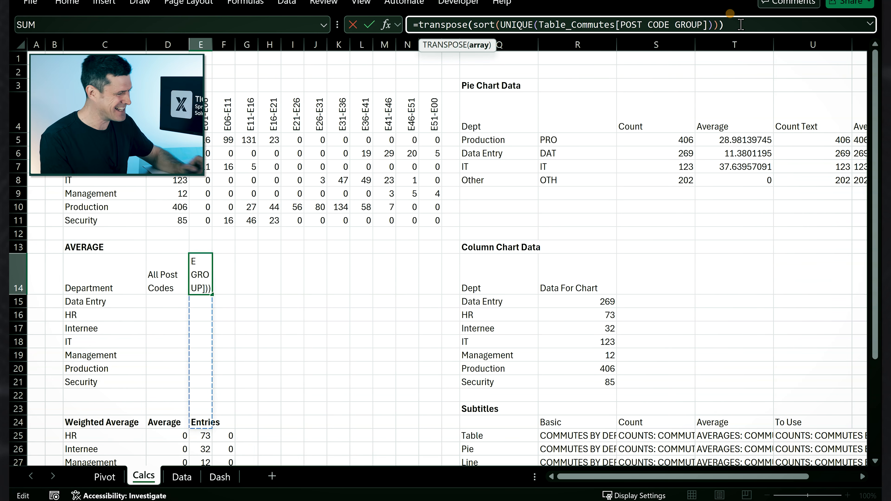
type(")")
key("ctrl+Return")
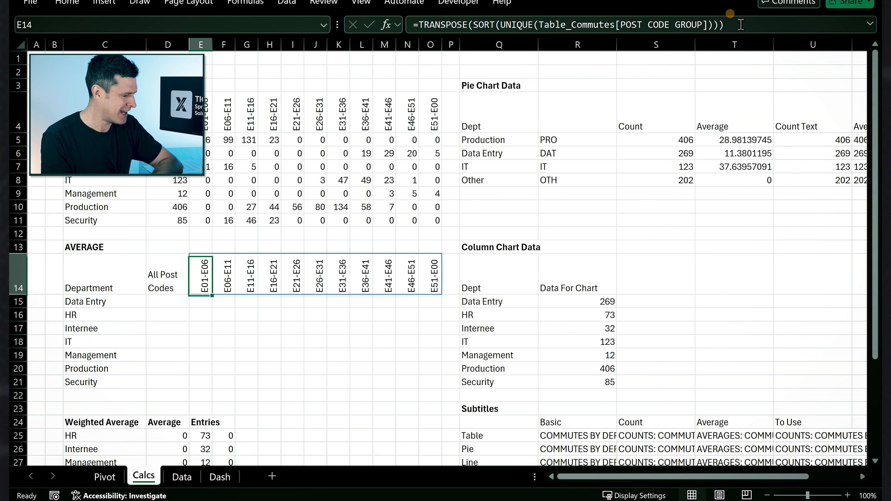
Replace the spilled post code group headers in E14:O14 with their static values.
key("ctrl+shift+Right")
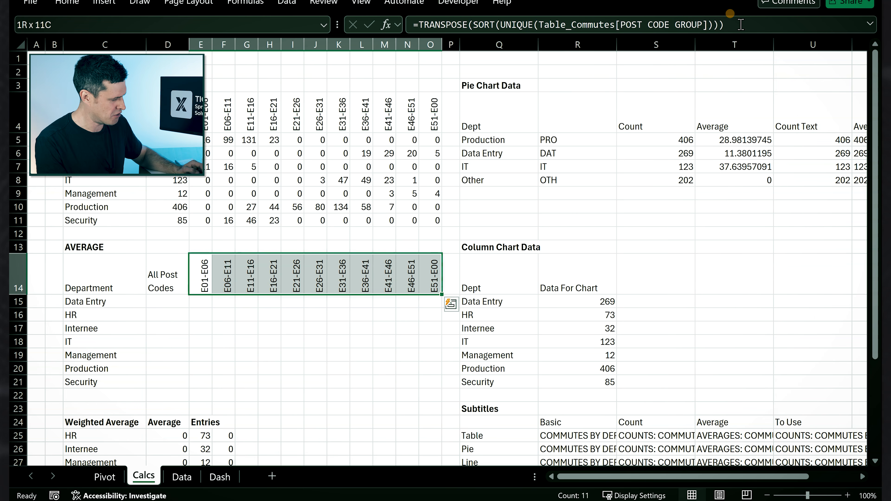
key("ctrl+c")
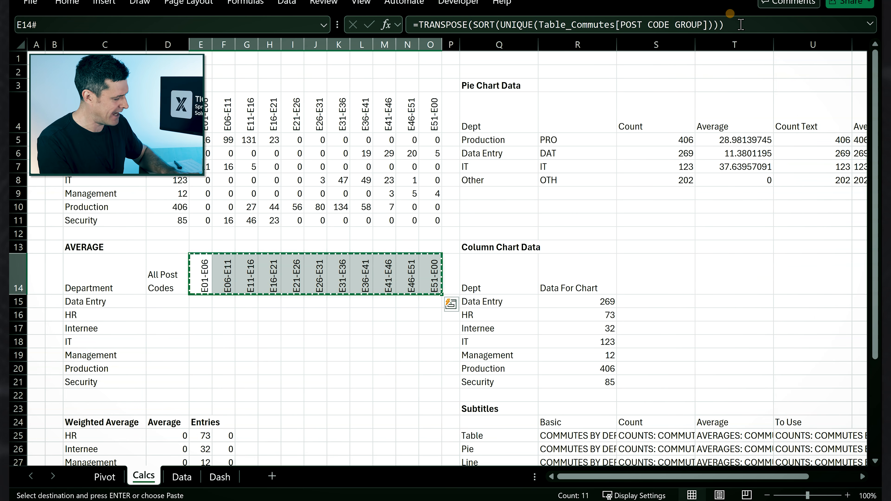
key("ctrl+alt+v")
key("v")
key("Return")
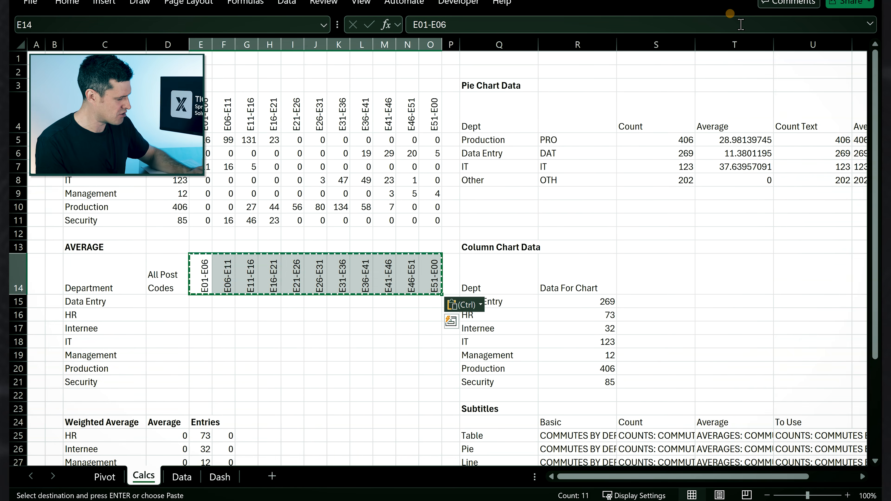
key("Escape")
Examine the All Post Codes column D14:D21 alongside the department list in the AVERAGE table.
key("Left")
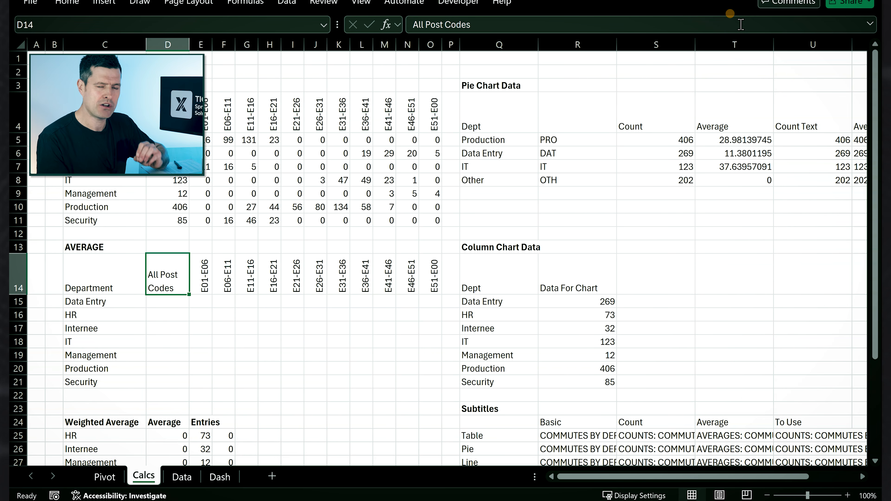
key("Down")
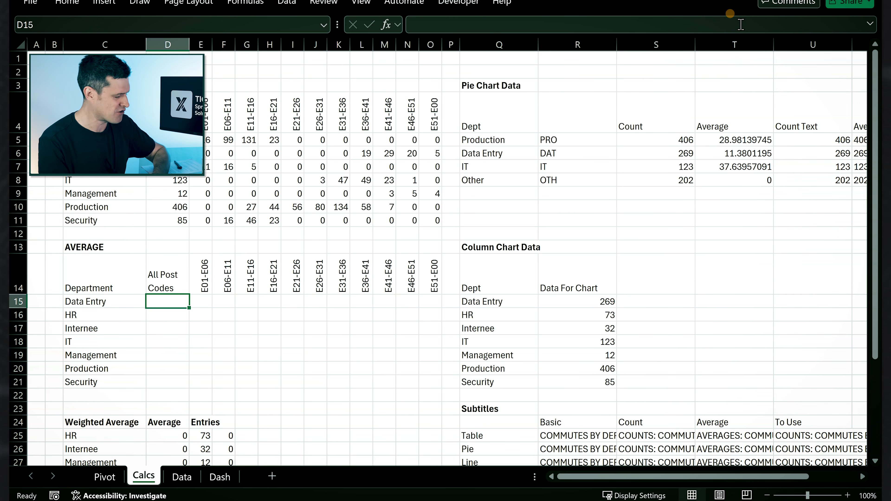
key("Left")
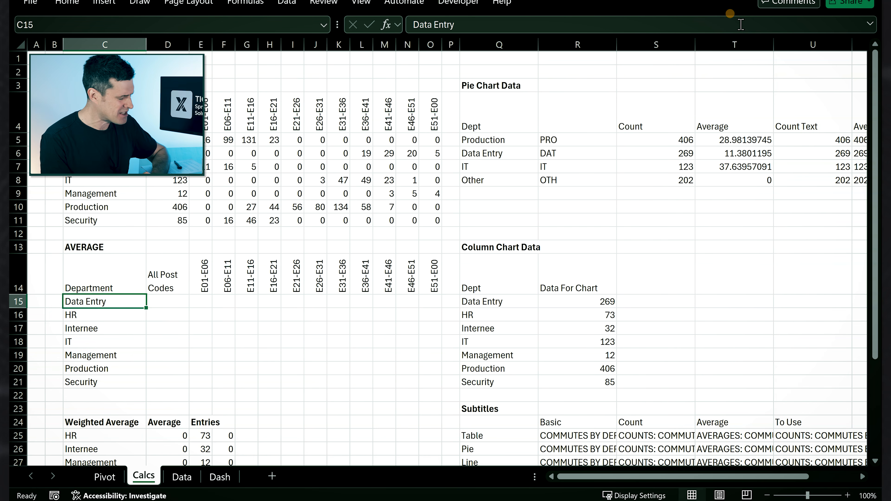
key("Right")
key("Up")
key("Up")
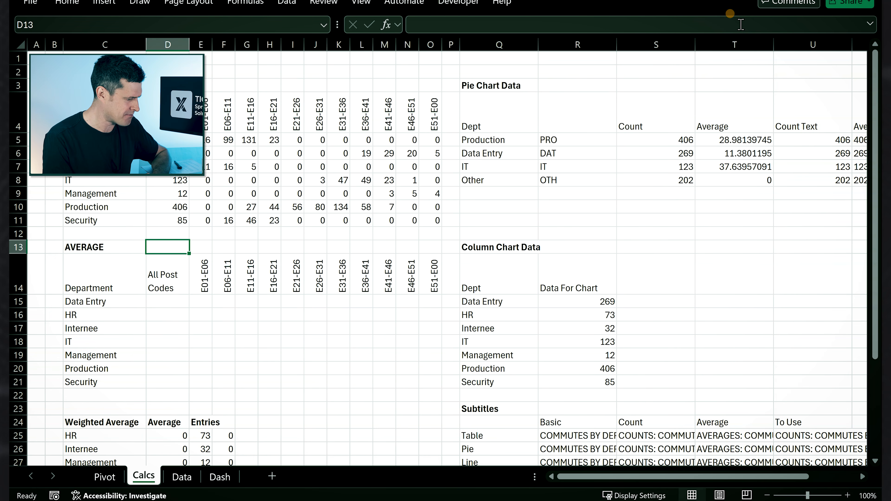
key("Down")
key("shift+Down")
key("shift+Down")
key("shift+Down")
key("shift+Down")
key("shift+Down")
key("shift+Down")
key("shift+Down")
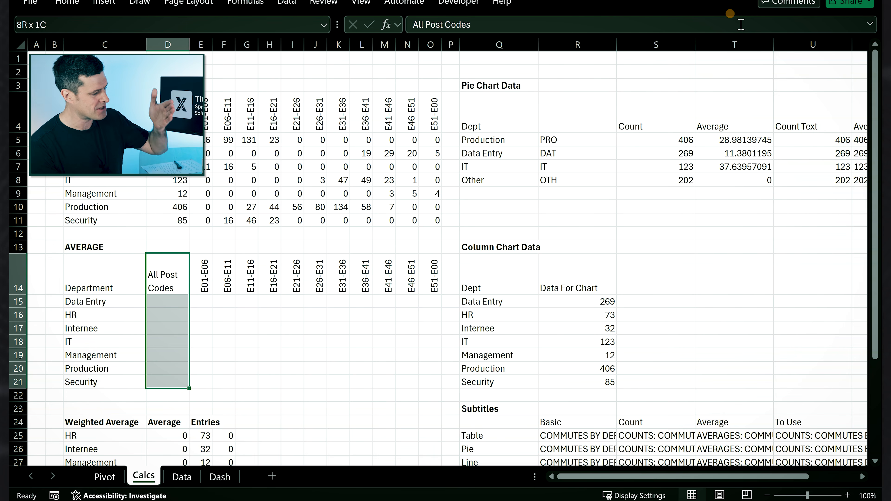
key("Left")
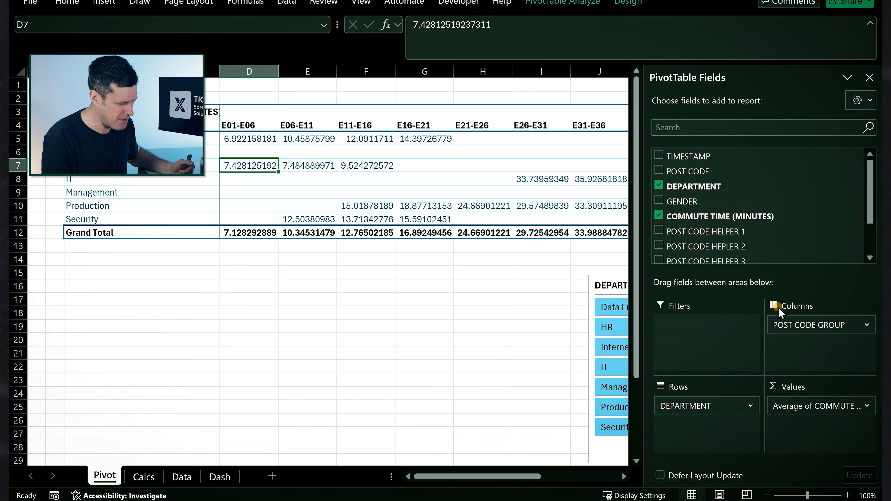
Return from the Pivot sheet to the Calcs sheet and examine the AVERAGEIFS formulas in the All Post Codes cells D15:D21.
left_click(428, 266)
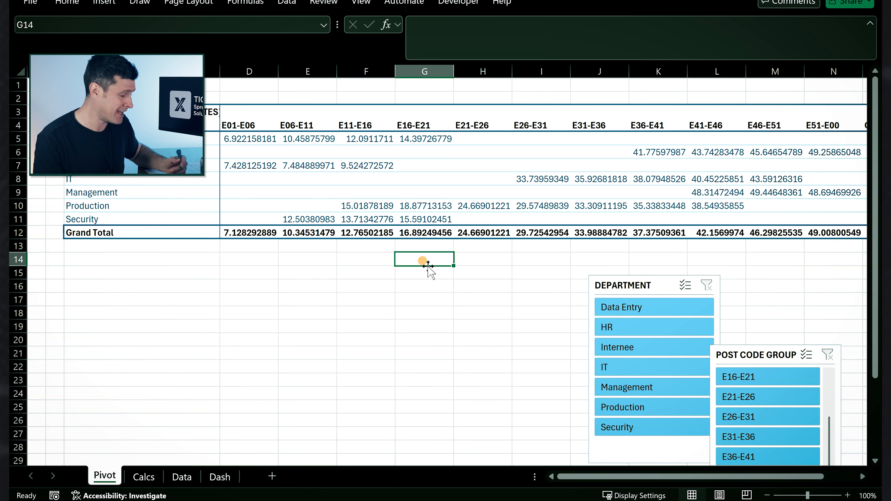
left_click(143, 477)
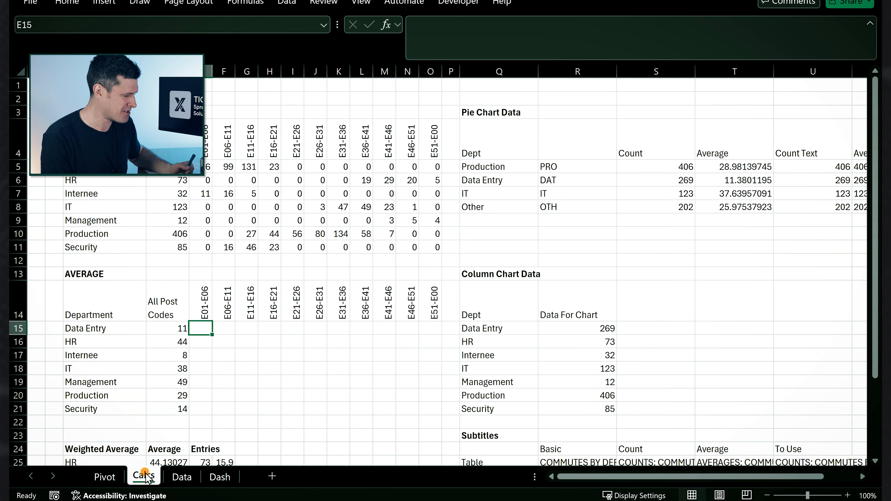
left_click(157, 327)
key("Down")
key("Down")
key("Down")
key("Down")
key("Down")
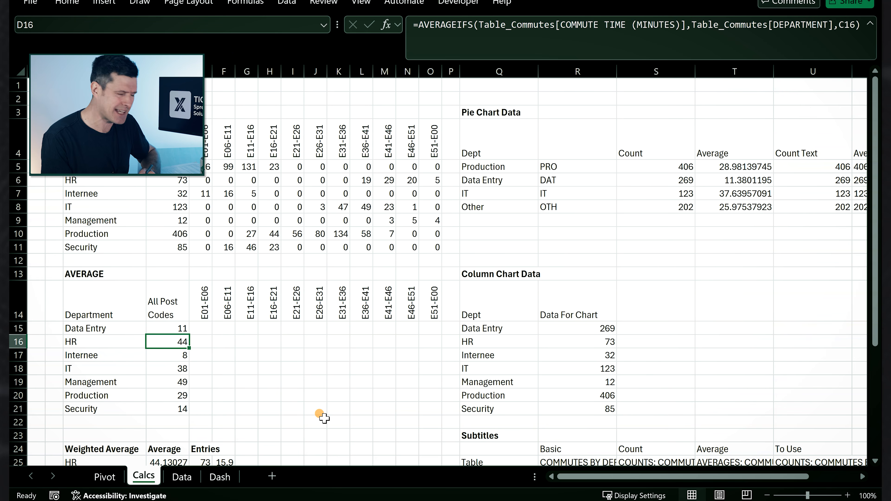
key("Up")
key("Up")
key("Up")
key("Up")
key("Up")
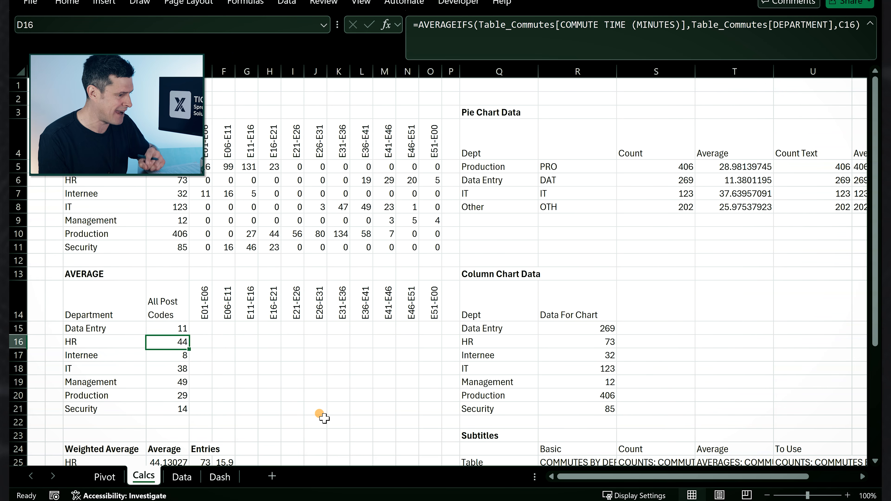
Start an AVERAGEIFS formula in E15 with the COMMUTE TIME (MINUTES) column of Table_Commutes as the average range.
key("Right")
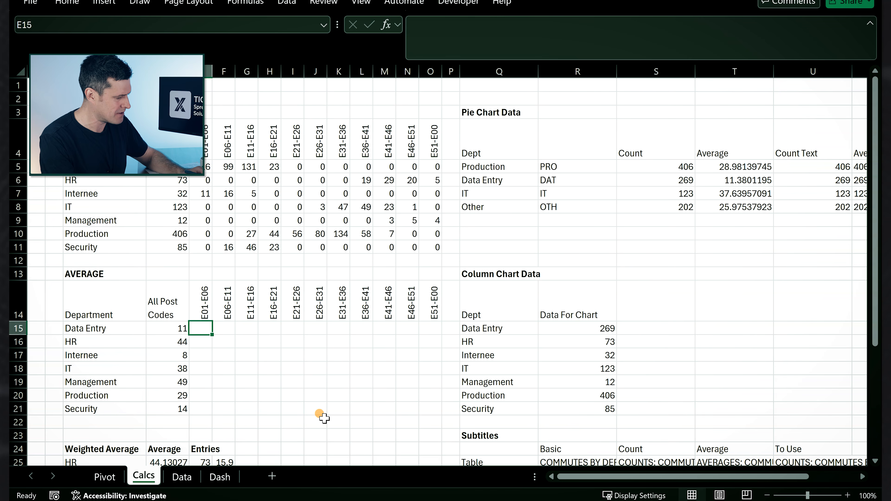
type("=a")
type("ver")
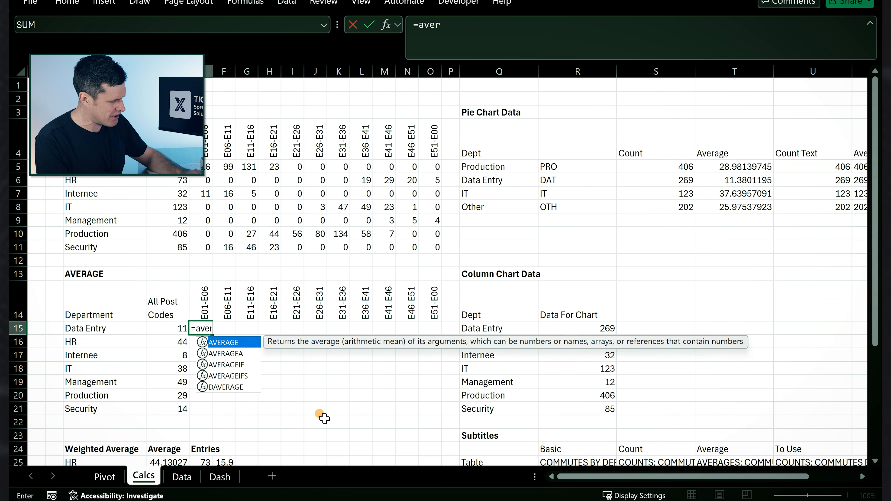
key("Down")
key("Down")
key("Down")
key("Tab")
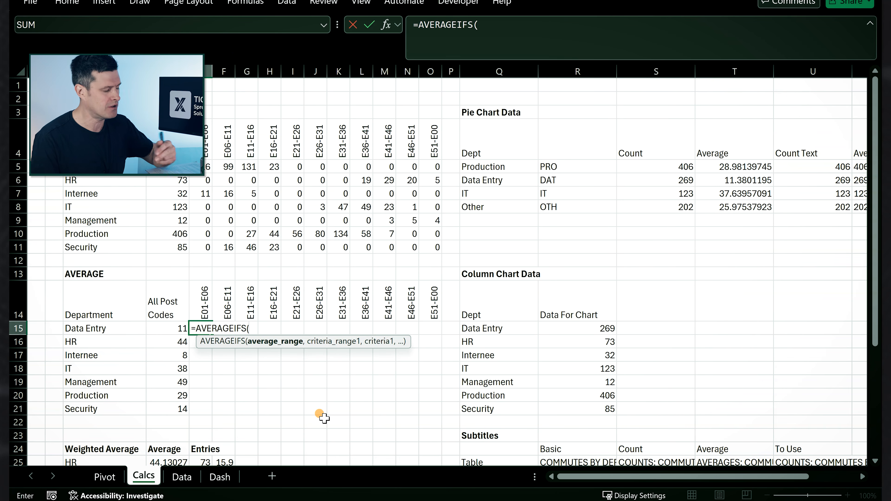
type("table")
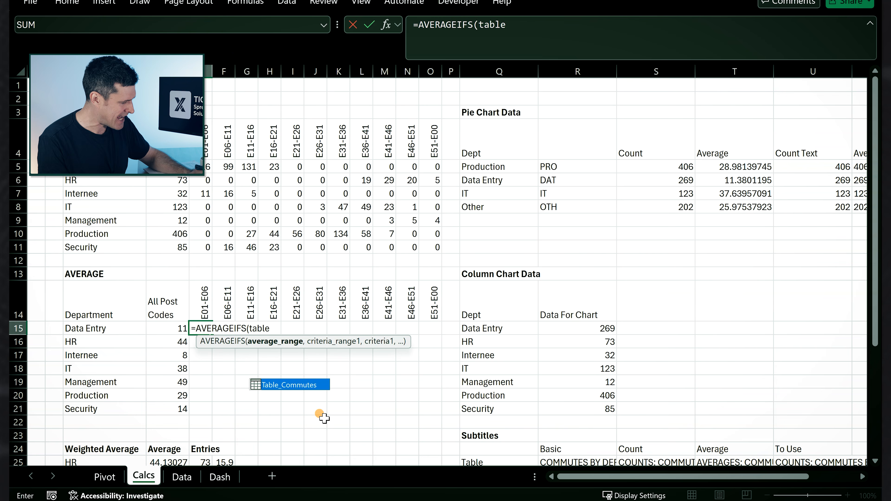
key("Tab")
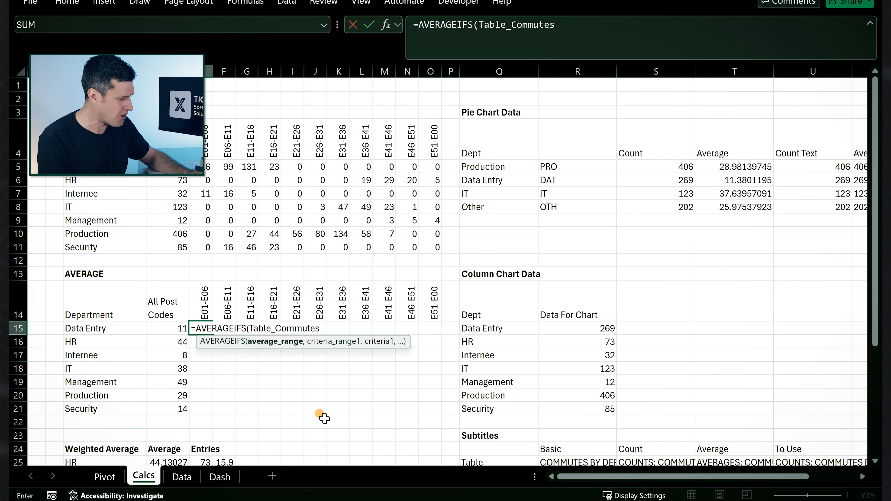
type("[")
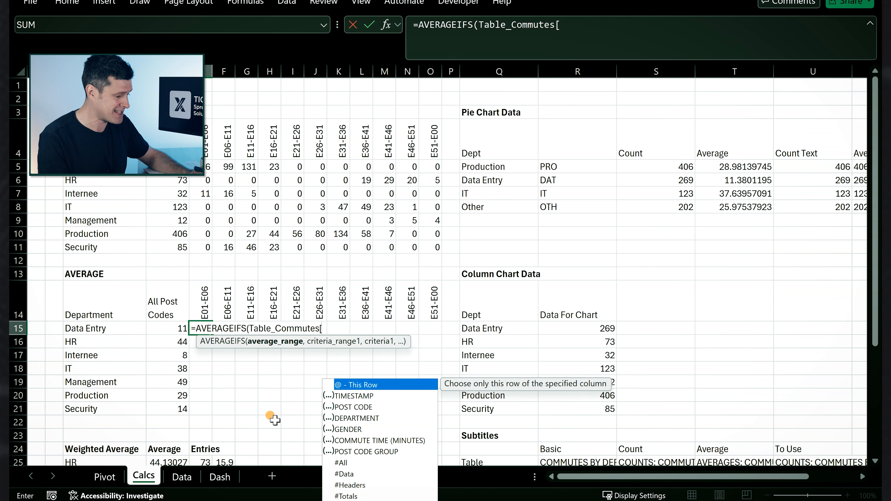
key("Down")
key("Down")
key("Down")
key("Down")
key("Down")
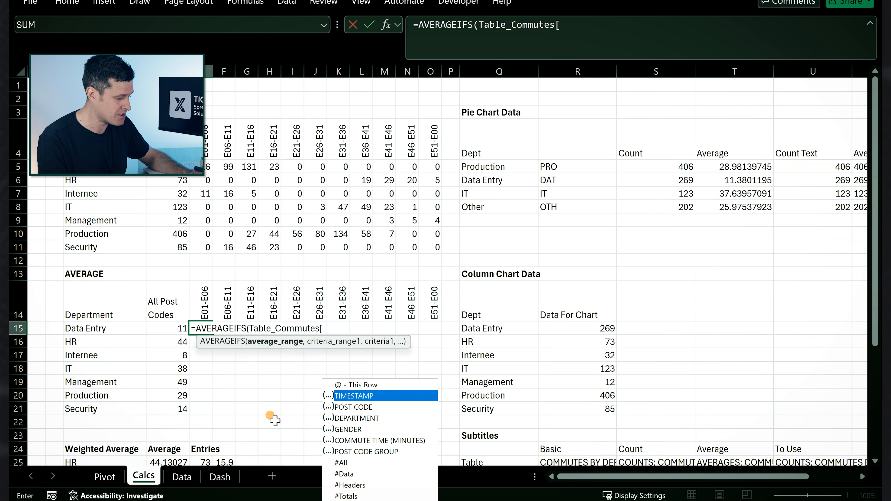
key("Tab")
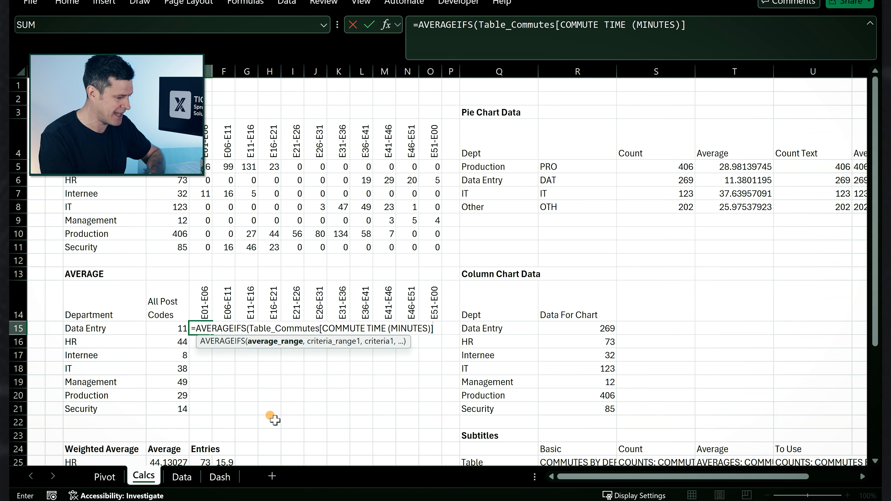
type(",")
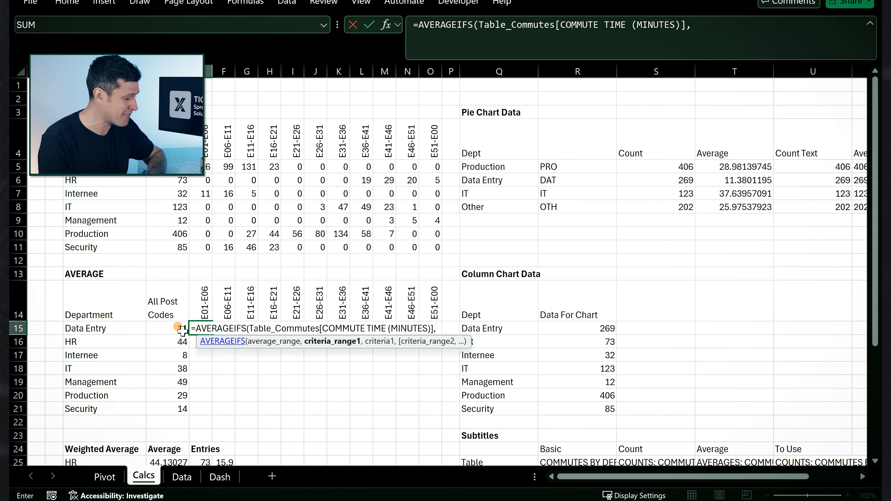
Add the DEPARTMENT column of Table_Commutes as the first criteria range of the AVERAGEIFS formula.
type("table")
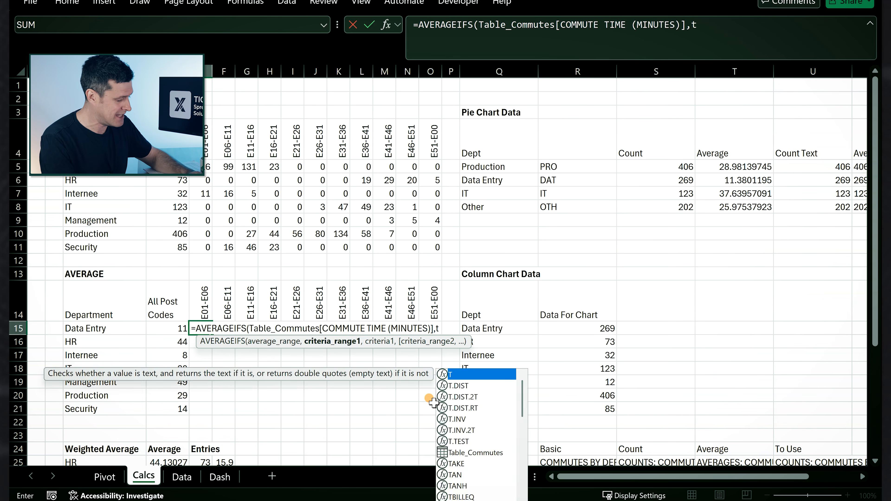
key("Tab")
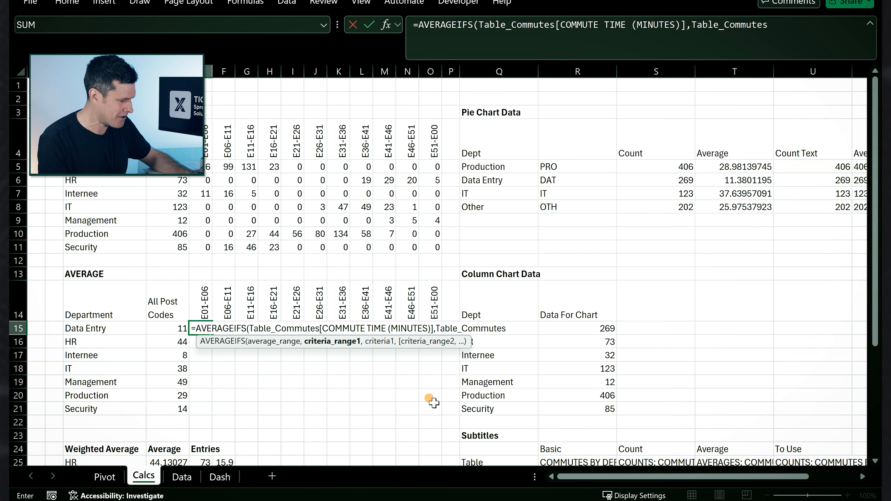
type("[")
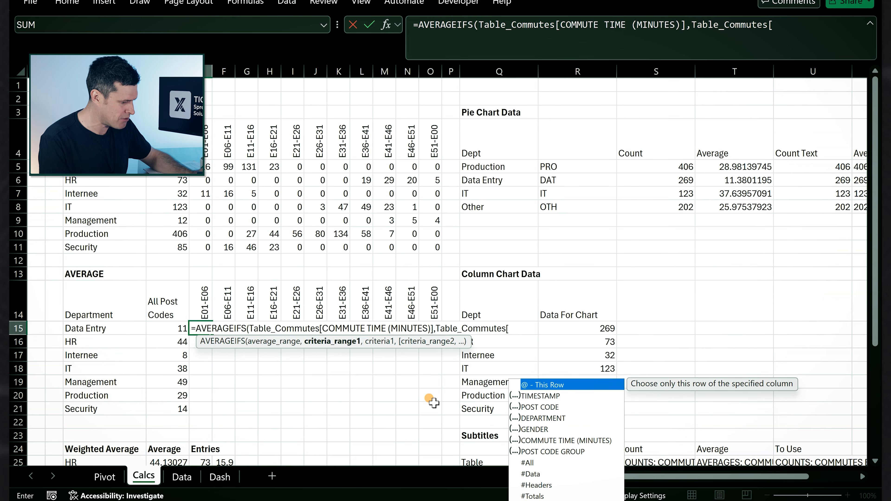
key("Down")
key("Down")
key("Down")
key("Tab")
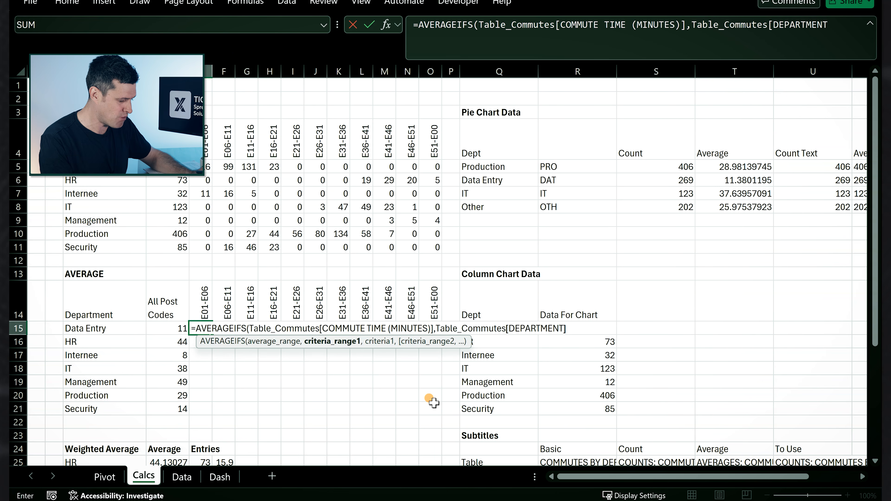
type("],")
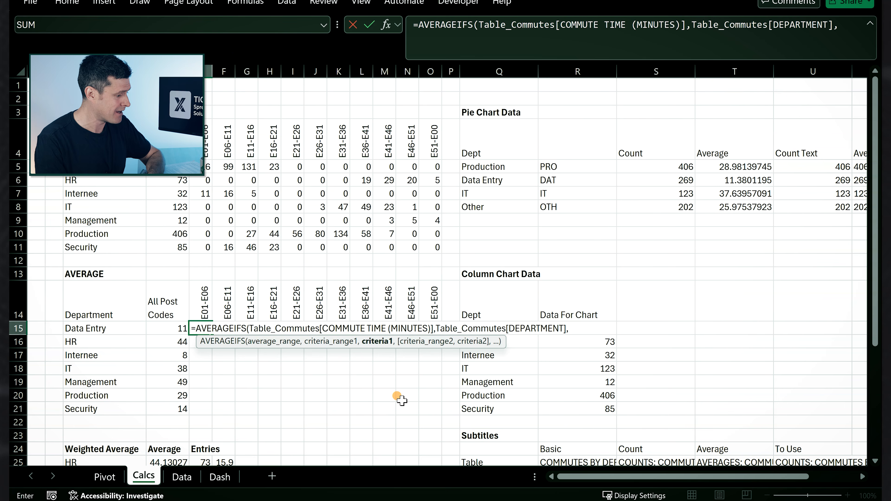
Set the first criterion of the AVERAGEIFS formula to the Data Entry department cell with its column locked, $C15.
left_click(113, 329)
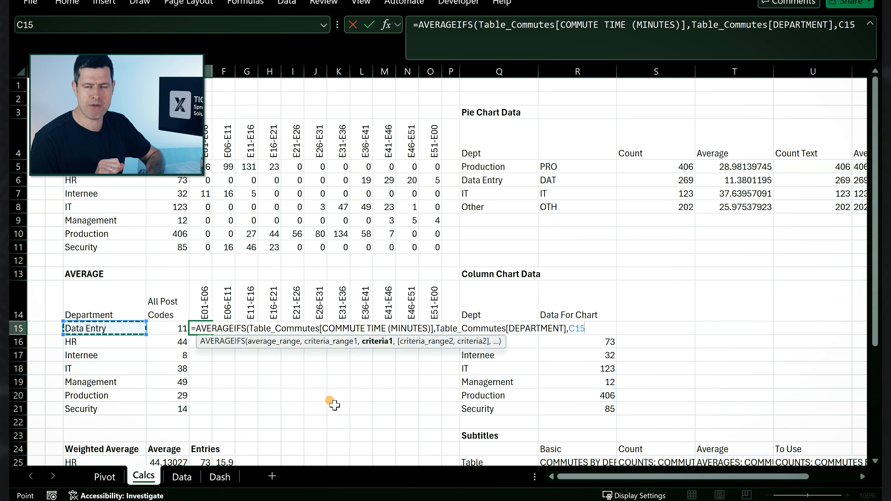
key("F4")
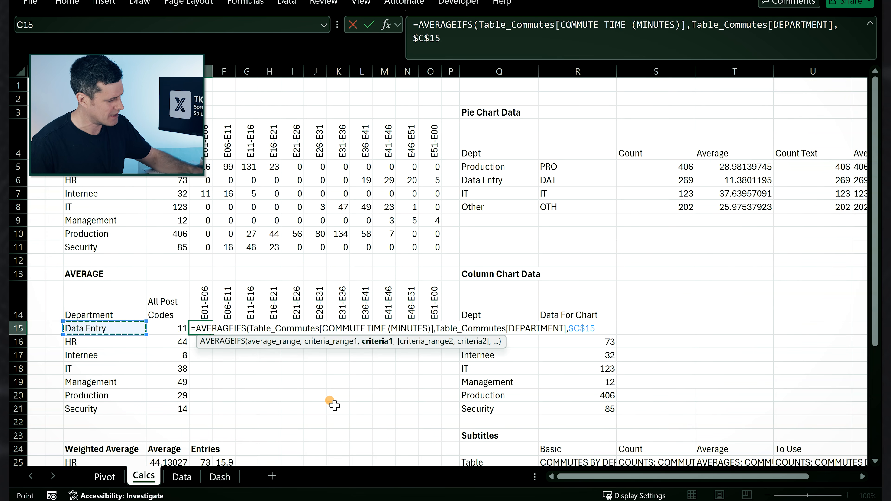
key("F4")
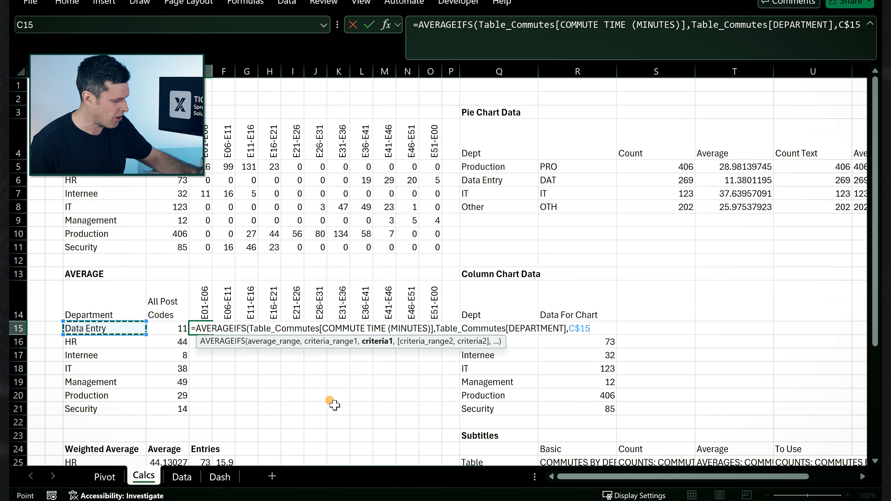
key("F4")
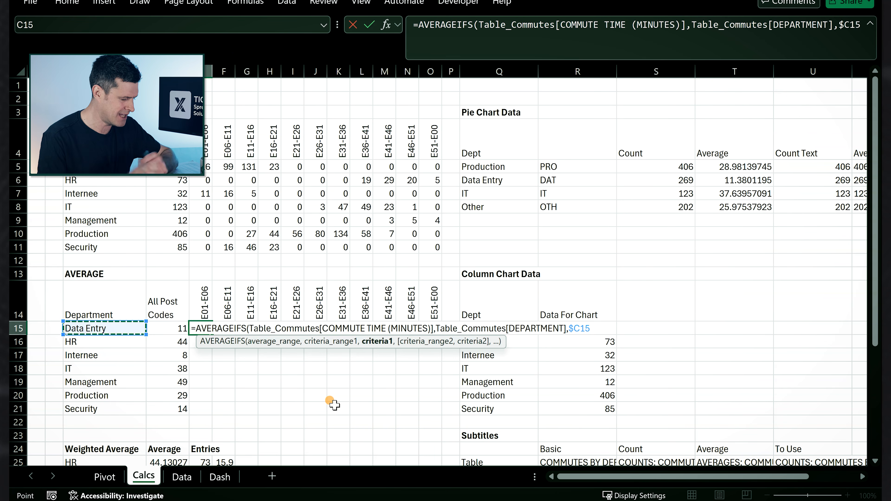
type(",")
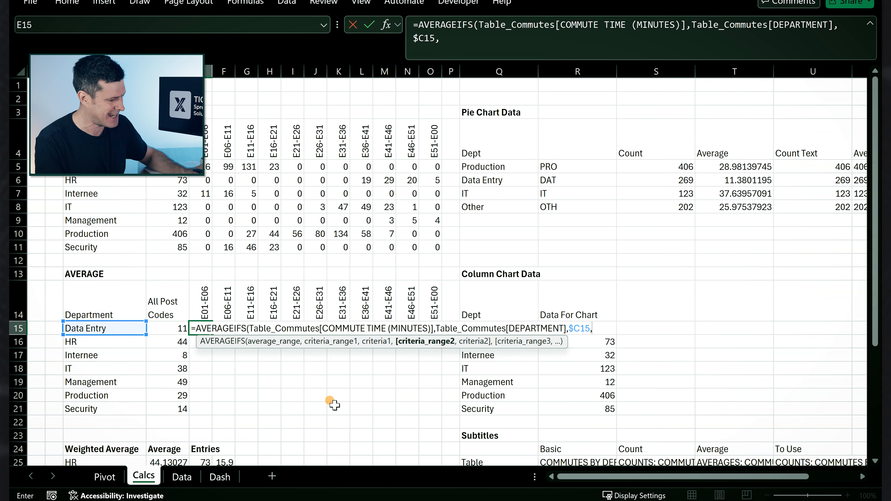
Add the POST CODE GROUP column of Table_Commutes as the second criteria range of the AVERAGEIFS formula.
type("table")
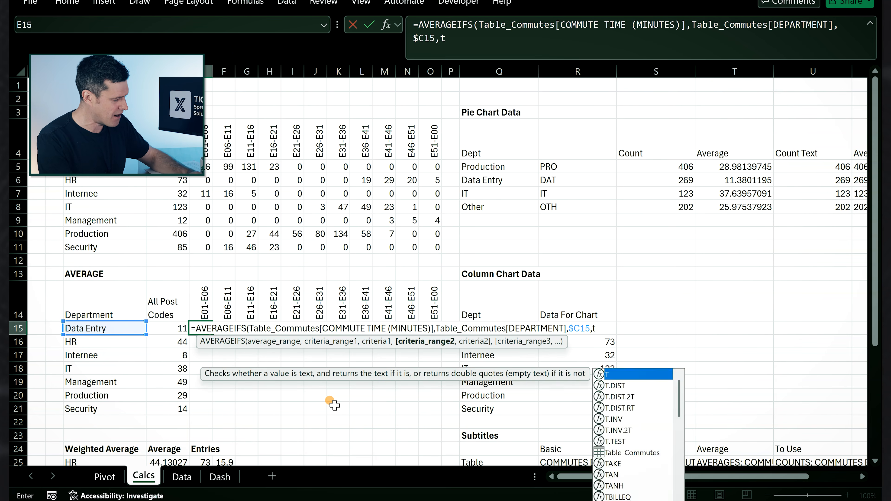
key("Tab")
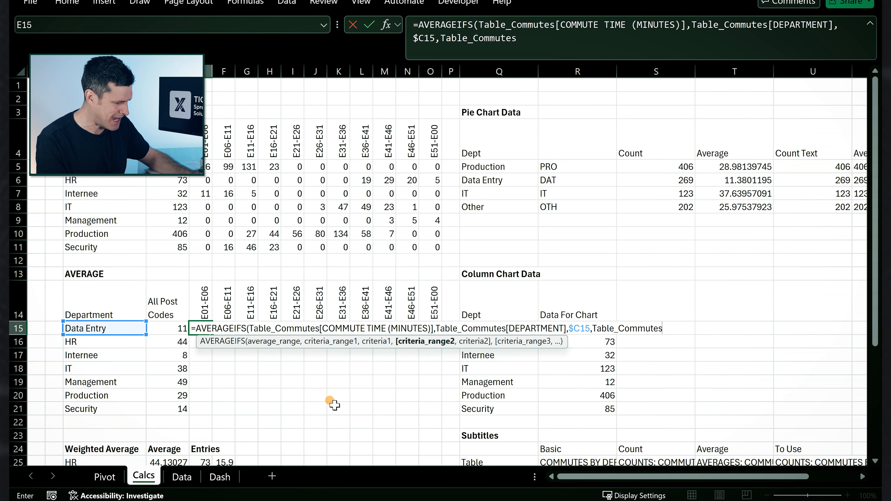
type("[")
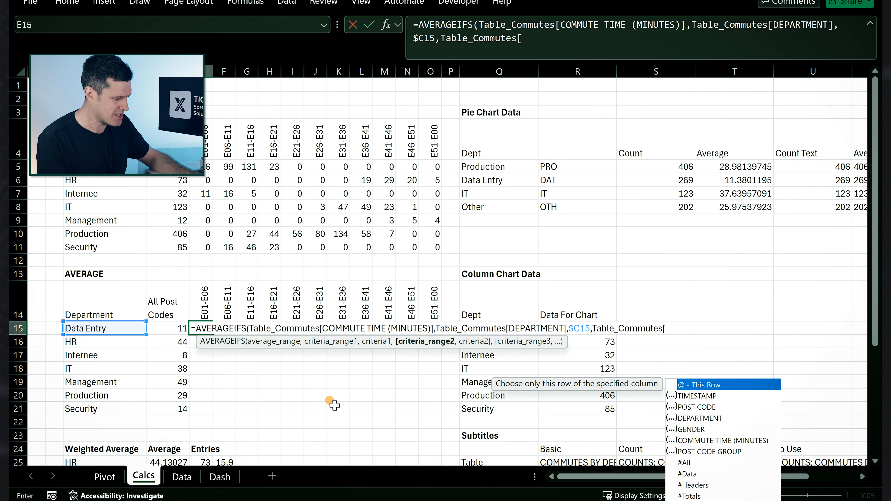
key("Down")
key("Down")
key("Down")
key("Down")
key("Down")
key("Down")
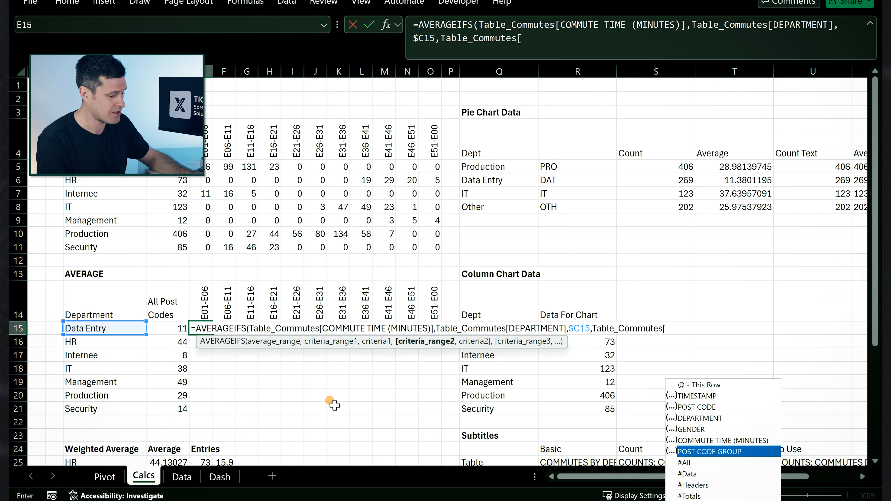
key("Tab")
type("]")
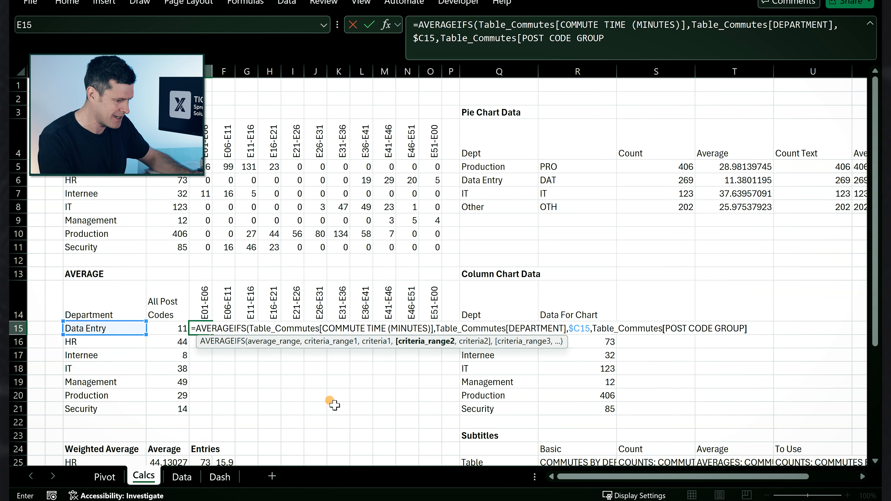
type(",")
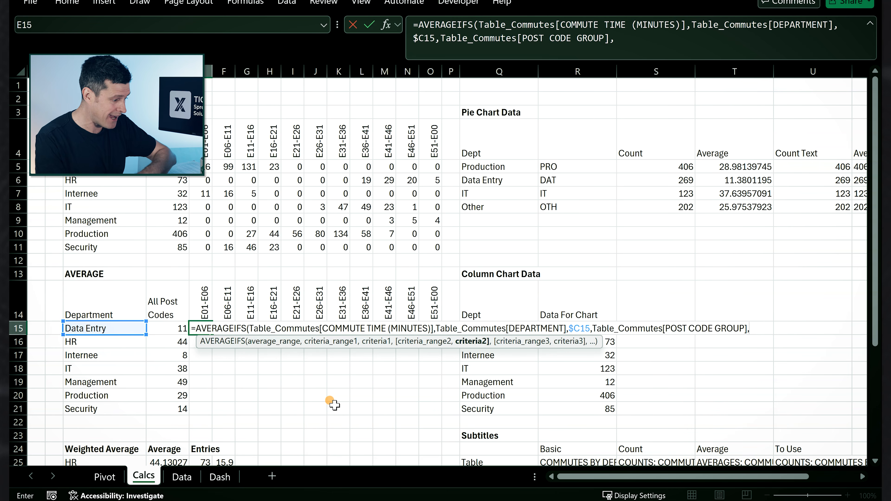
Use the E01-E06 header with its row locked, E$14, as the second criterion and complete the E15 formula.
left_click(200, 300)
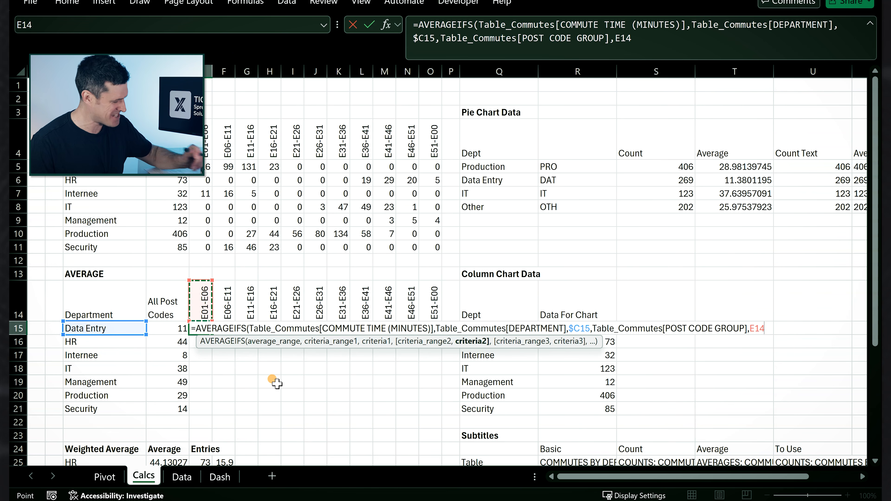
key("F4")
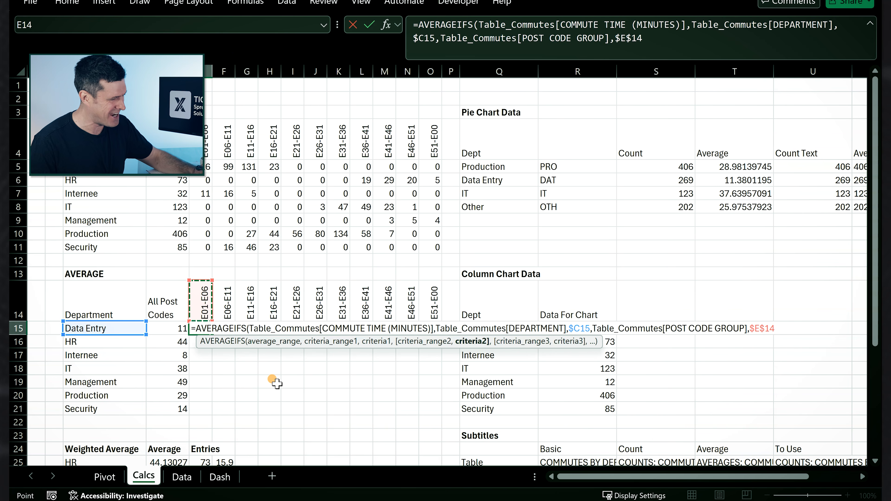
key("F4")
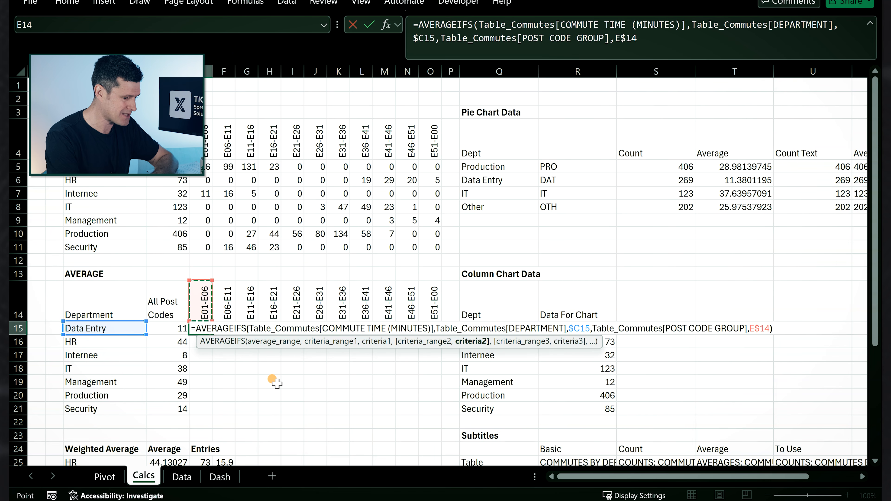
key("Return")
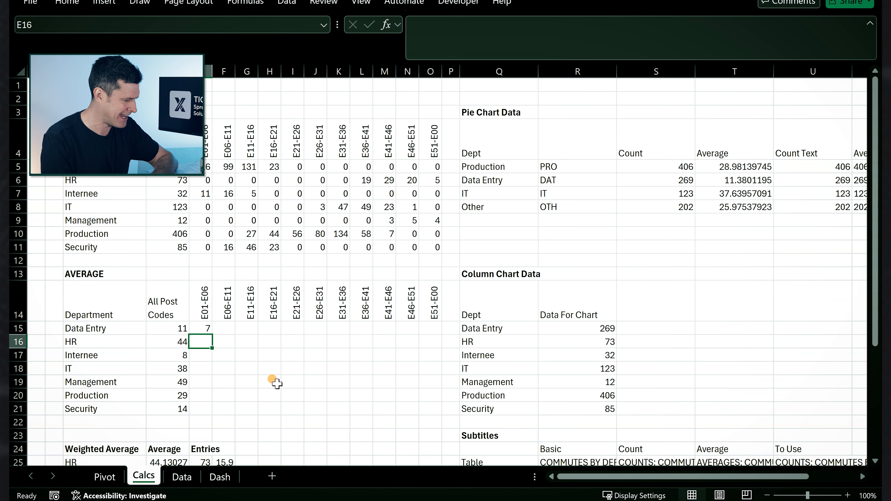
Fill the AVERAGEIFS formula from E15 across the Data Entry row to O15.
key("Up")
key("shift+Right")
key("shift+Right")
key("shift+Right")
key("shift+Right")
key("shift+Right")
key("shift+Right")
key("shift+Right")
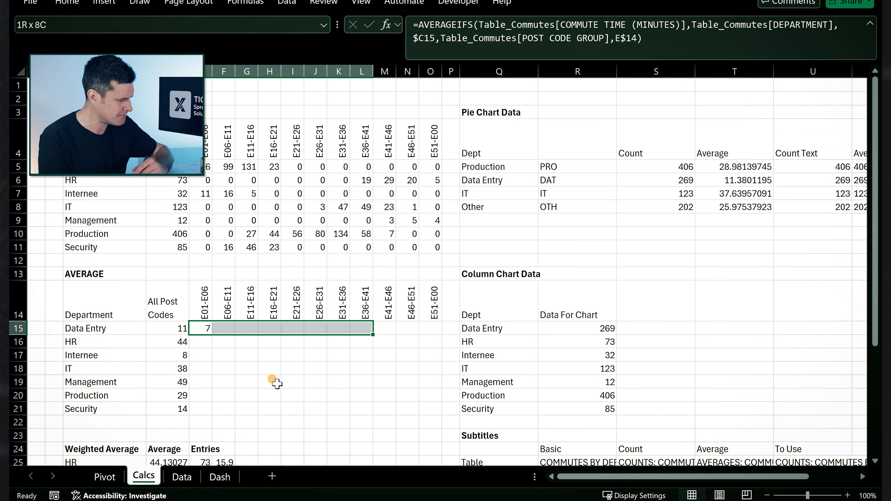
key("shift+Right")
key("shift+Right")
key("shift+Right")
key("ctrl+r")
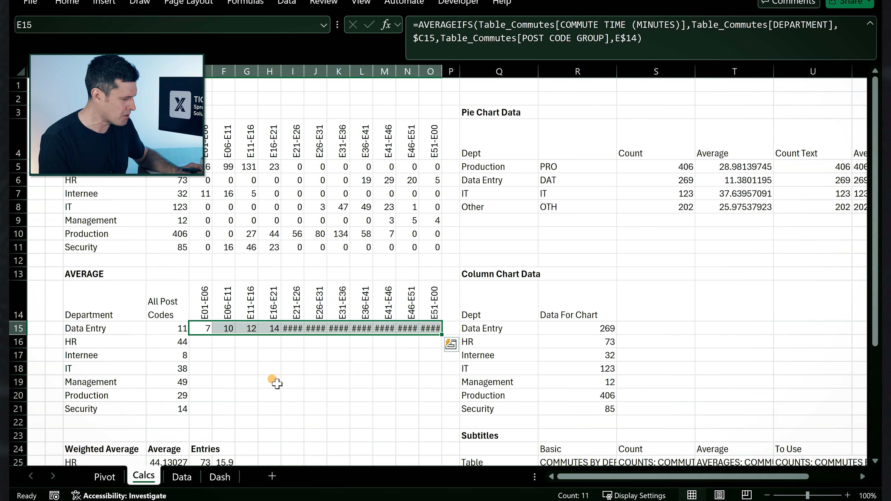
Fill the row 15 formulas in E15:O15 down through the Security row, covering E15:O21.
key("shift+Down")
key("shift+Down")
key("shift+Down")
key("shift+Down")
key("shift+Down")
key("shift+Down")
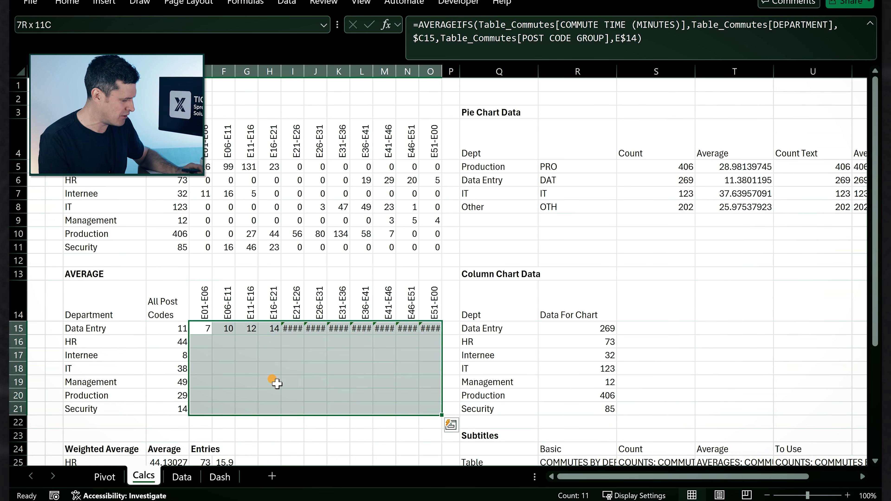
key("ctrl+d")
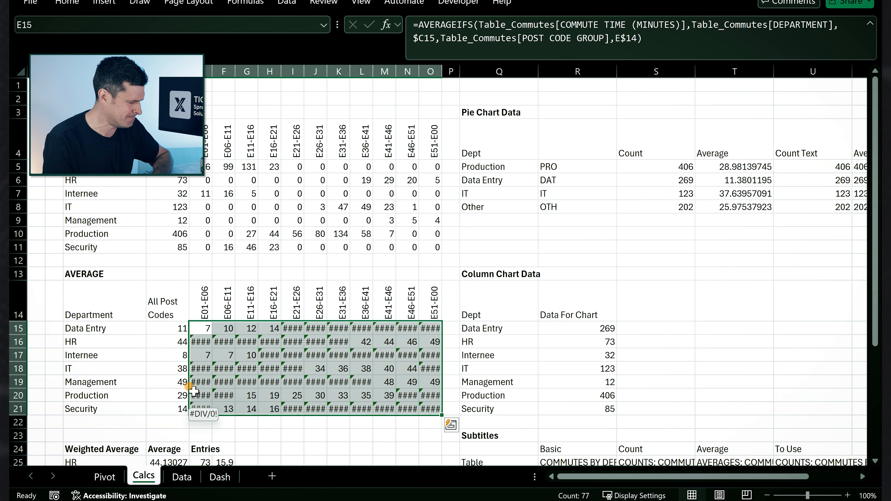
Check the averages in D15:O21 against the Pivot sheet and display them with one decimal place.
key("Left")
key("shift+Right")
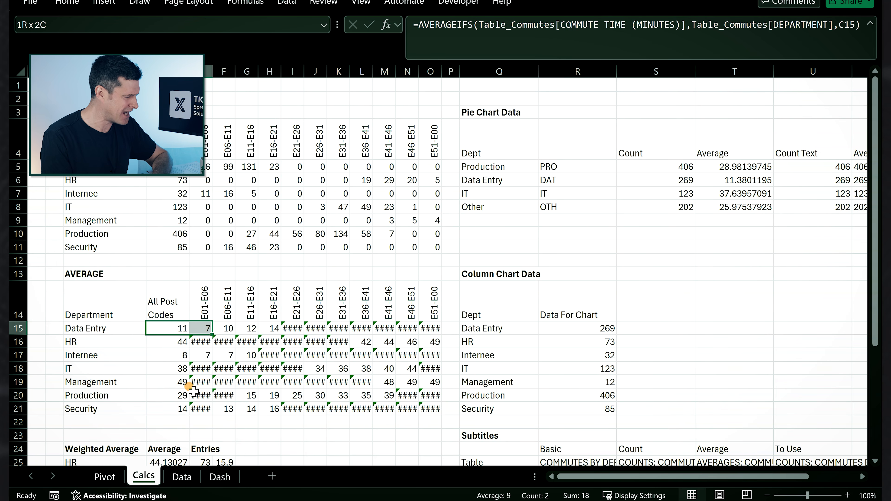
key("shift+Right")
key("shift+Right")
key("shift+Right")
key("shift+Right")
key("shift+Right")
key("shift+Right")
key("shift+Right")
key("shift+Right")
key("shift+Right")
key("shift+Right")
key("shift+Right")
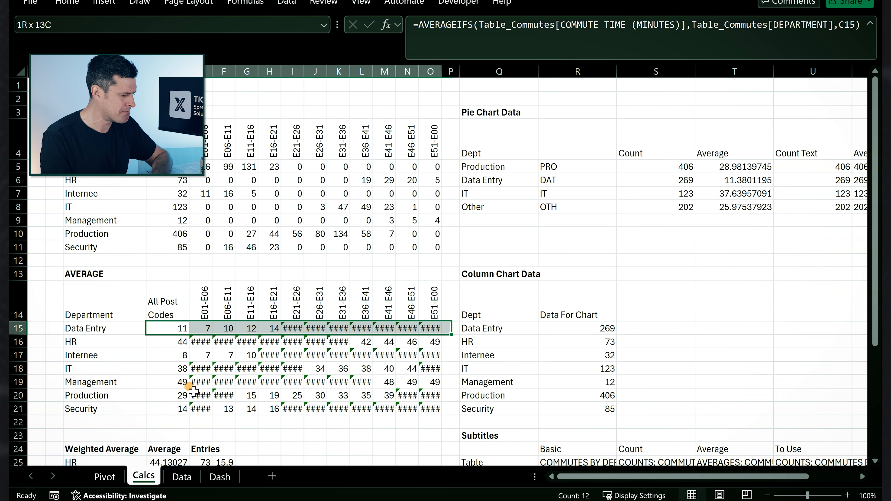
key("shift+Down")
key("shift+Down")
key("shift+Down")
key("shift+Down")
key("shift+Down")
key("shift+Down")
key("shift+Left")
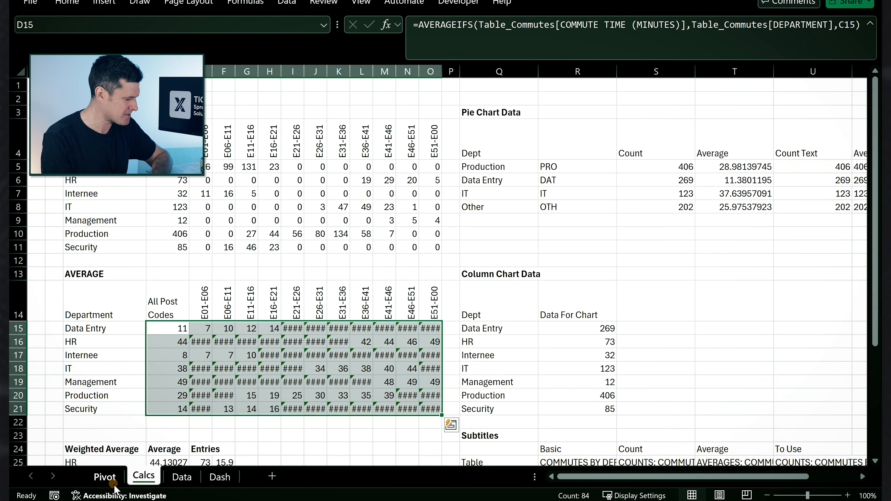
left_click(113, 485)
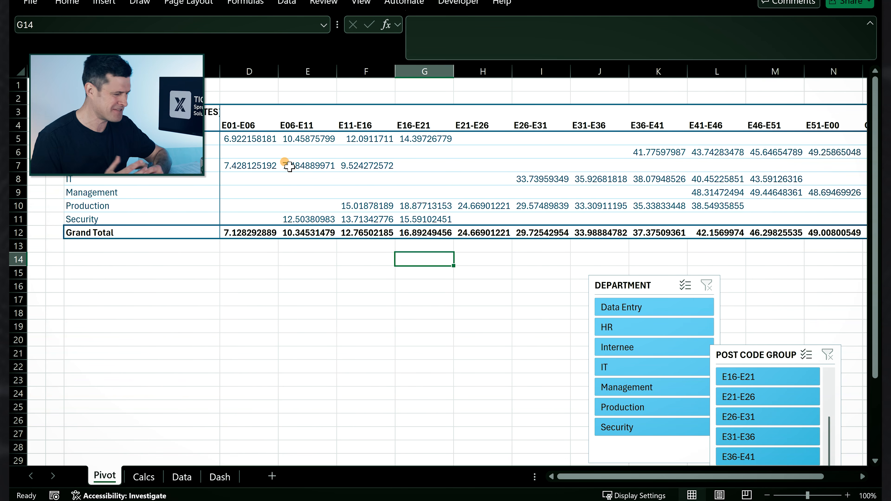
mouse_move(289, 166)
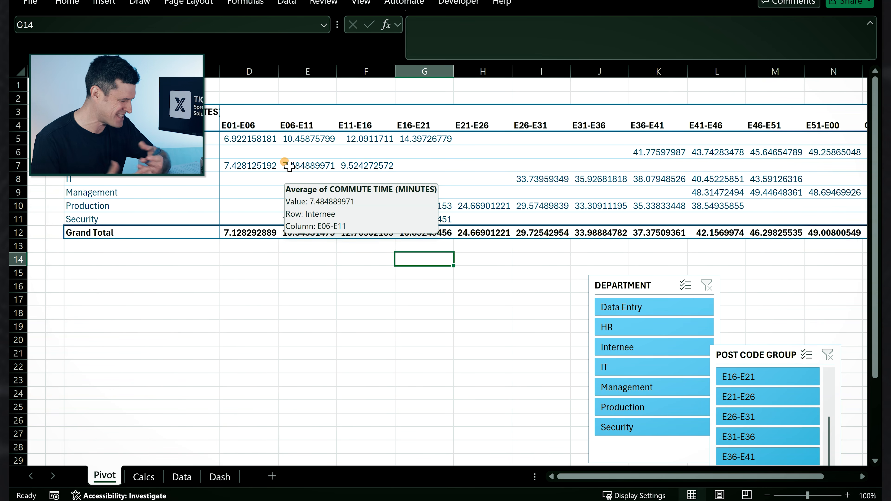
left_click(143, 480)
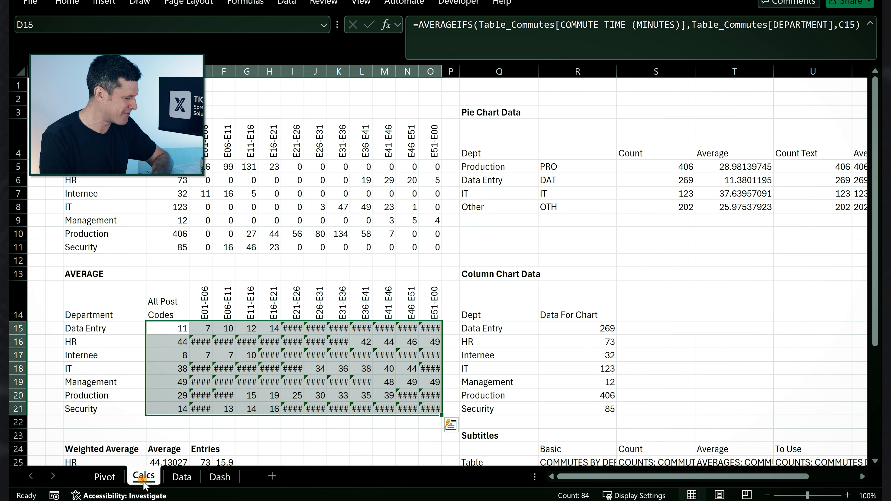
left_click(67, 2)
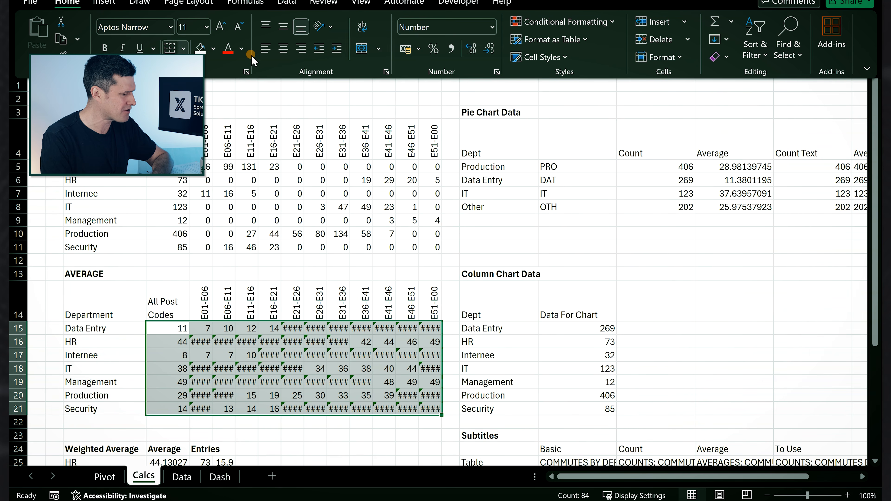
left_click(471, 48)
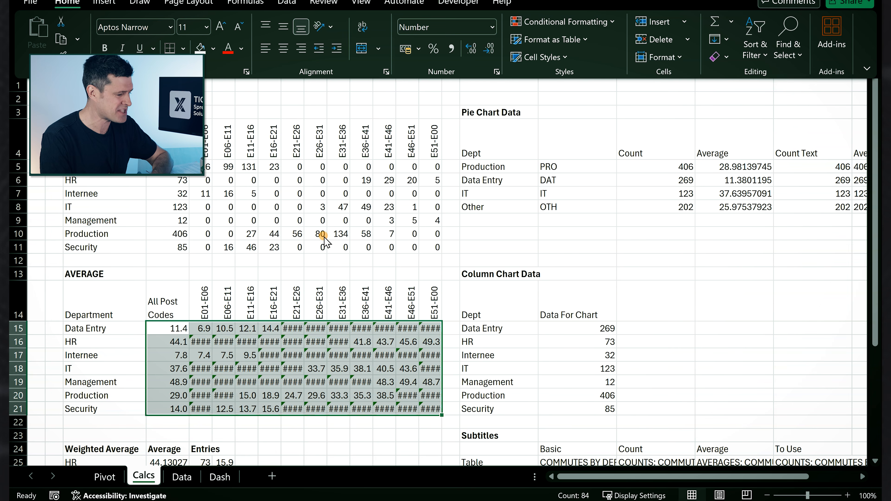
left_click(299, 262)
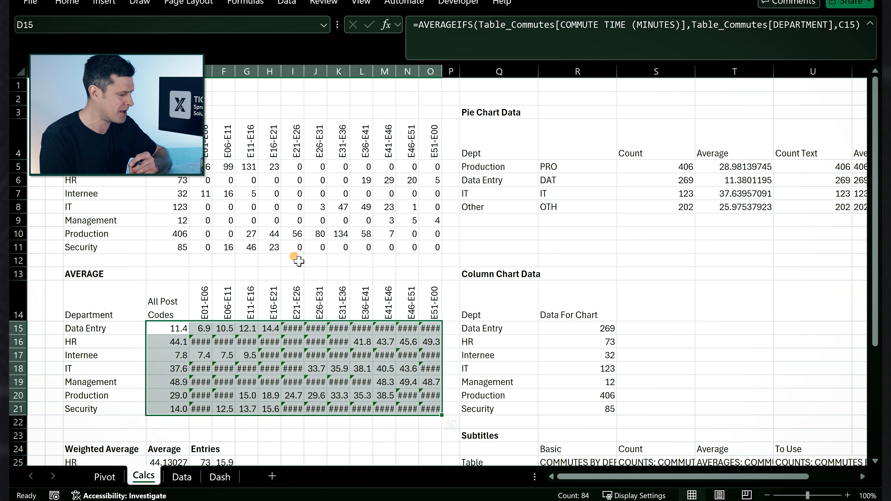
Compare the Data Entry averages in E15 and H15 on the Calcs sheet with the matching averages on the Pivot sheet.
left_click(214, 290)
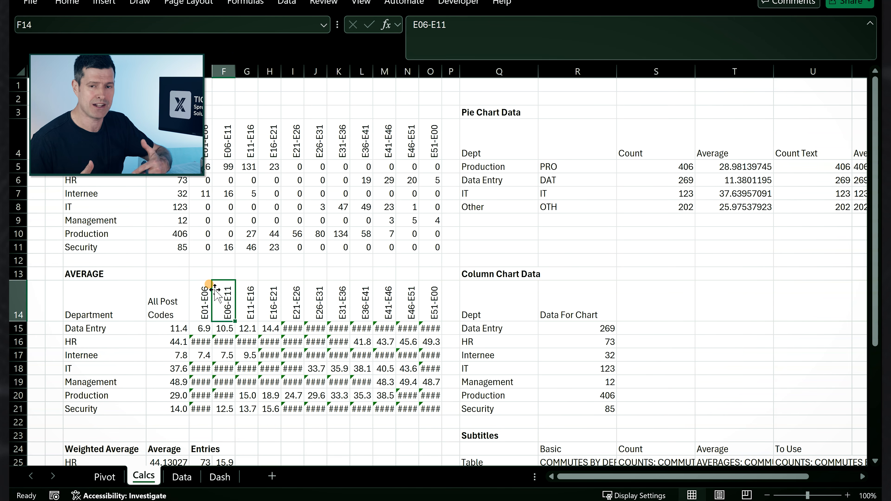
left_click(198, 330)
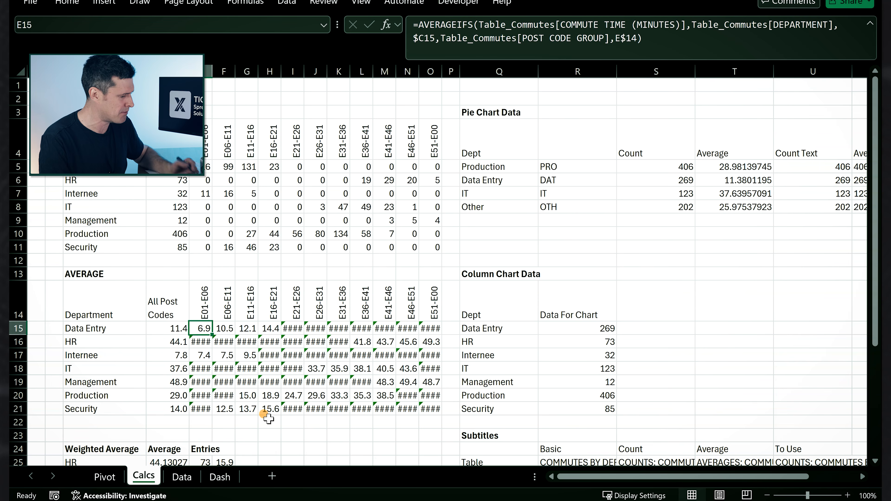
left_click(106, 477)
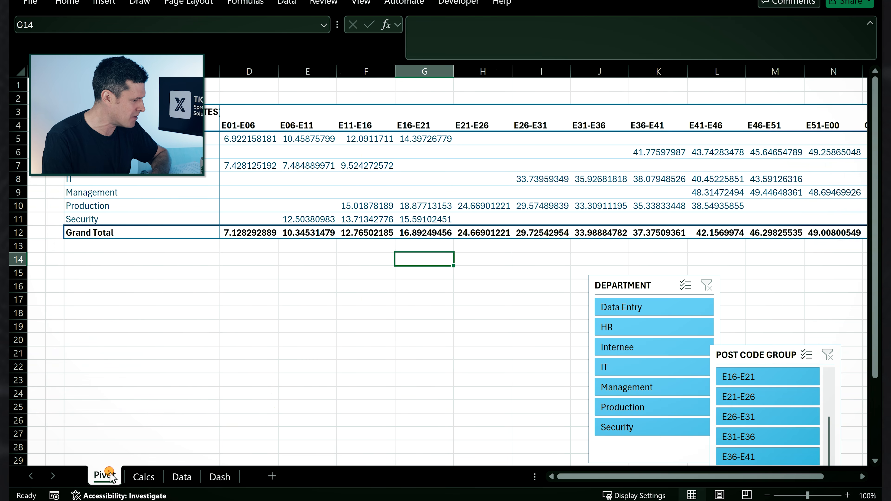
left_click(256, 141)
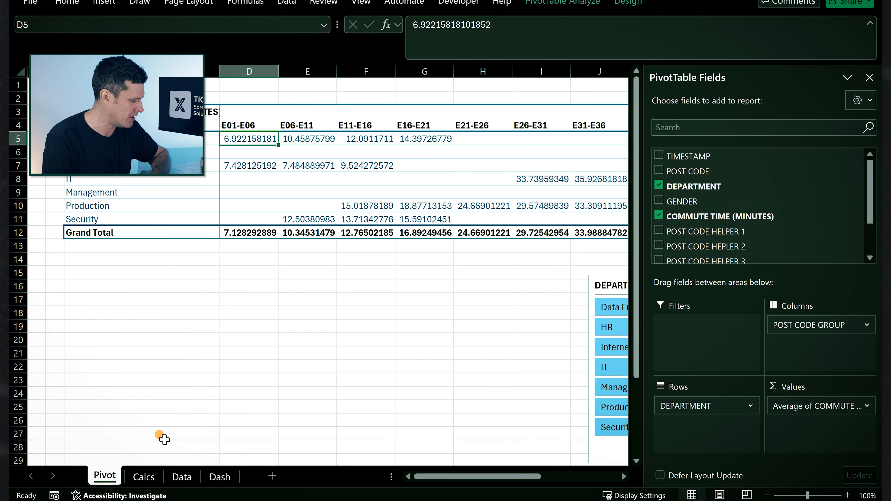
left_click(143, 477)
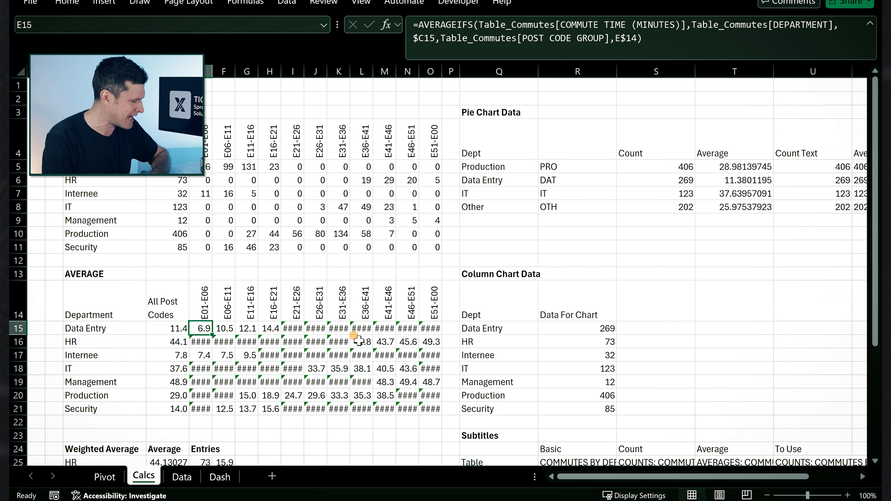
left_click(270, 331)
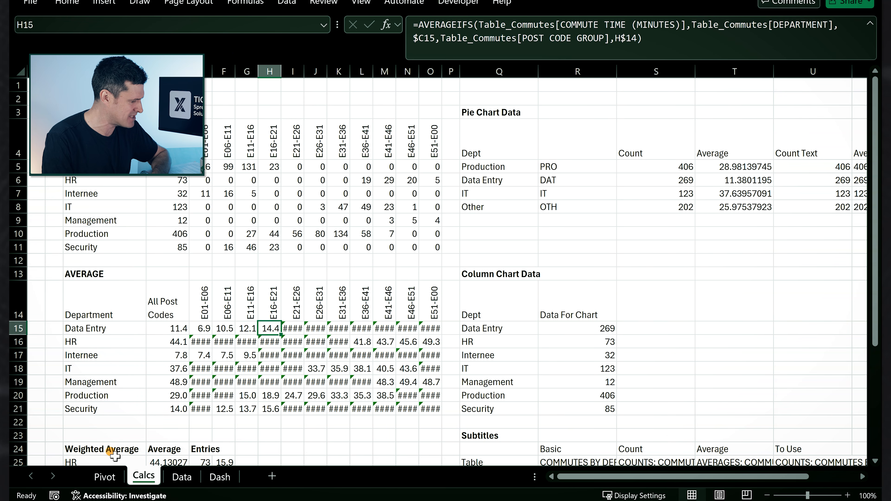
left_click(105, 476)
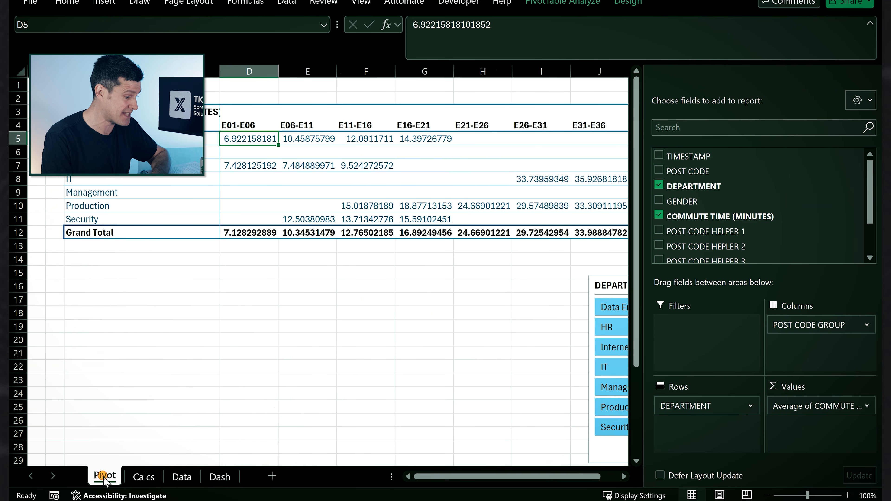
Check the Data Entry average for E16-E21 on the Pivot sheet, and inspect the overflowing column J cells on Calcs by temporarily widening the column.
left_click(417, 140)
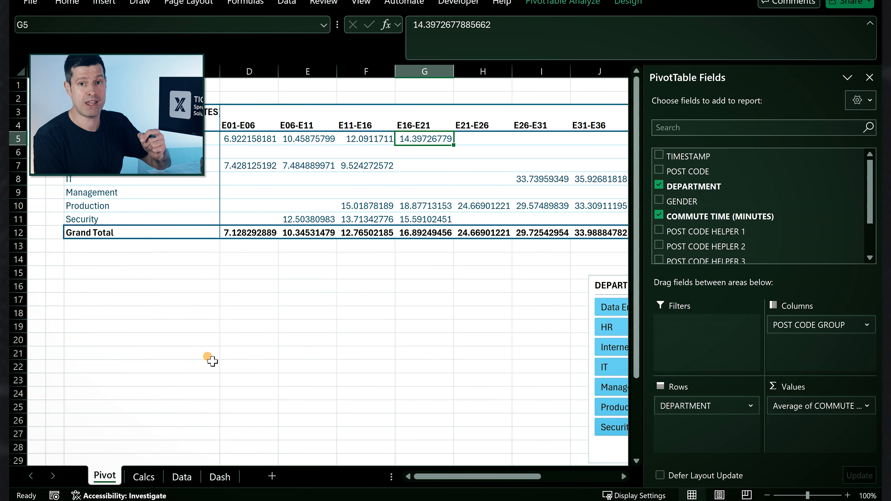
left_click(147, 477)
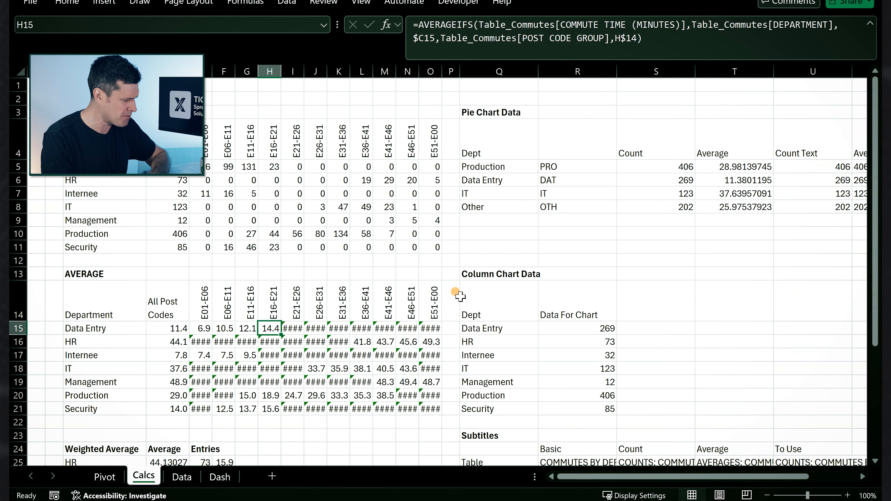
double_click(327, 71)
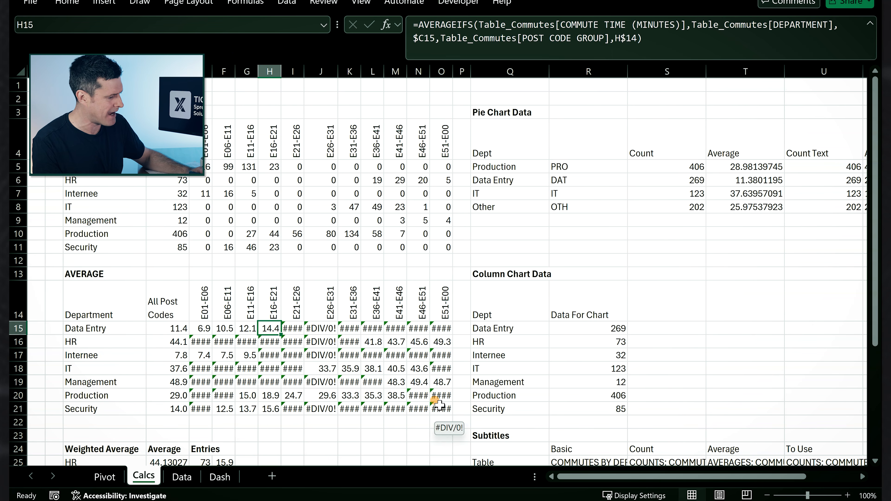
key("ctrl+z")
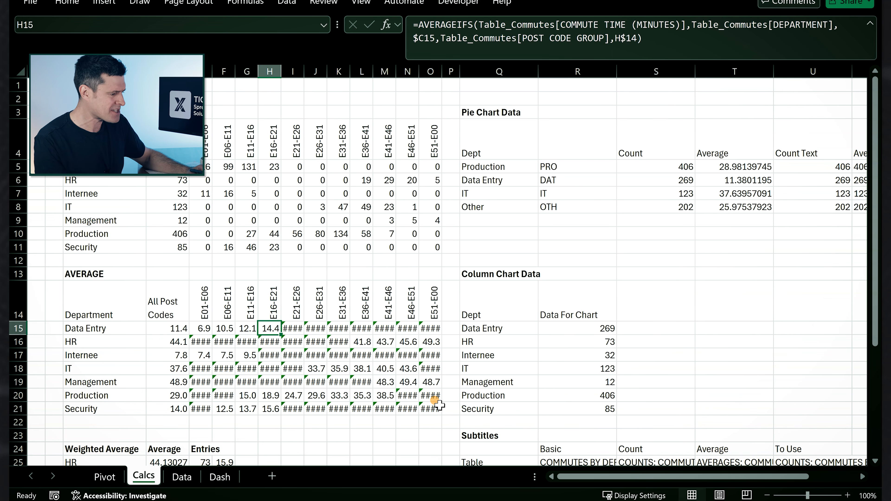
Examine the COUNTIFS formulas for Data Entry in G5 and E5 of the count table.
left_click(246, 167)
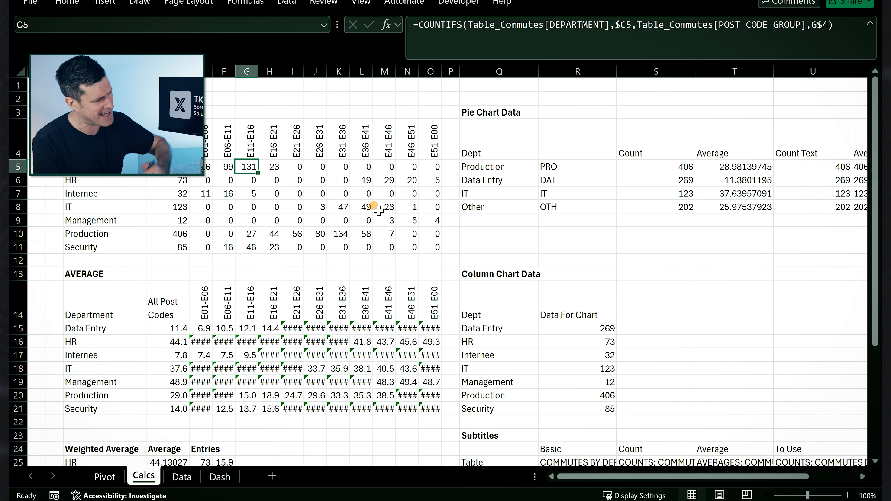
key("Left")
key("Left")
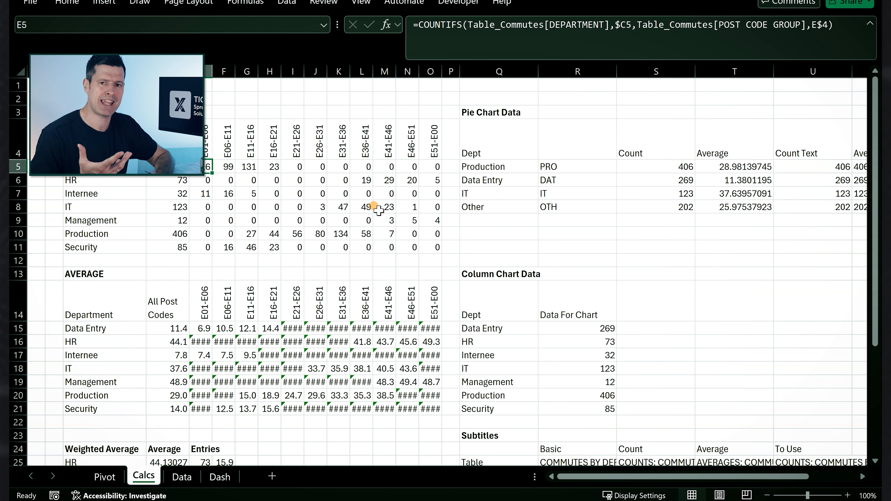
Wrap the AVERAGEIFS formula in E15 in an IF that tests E5>0 and returns 0 otherwise.
left_click(201, 326)
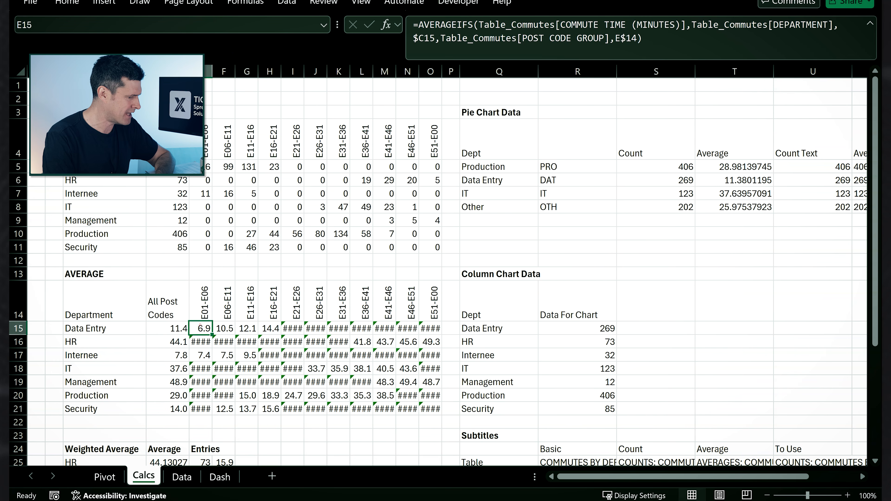
left_click(419, 25)
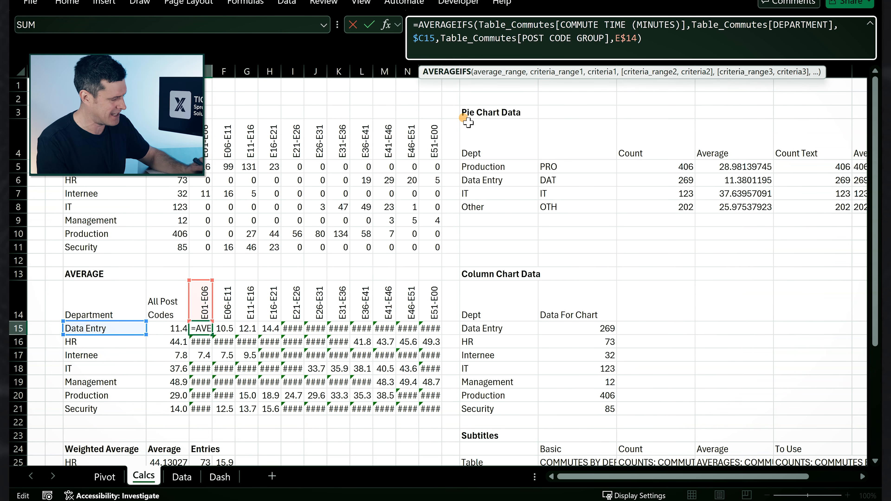
type("if(")
left_click(208, 167)
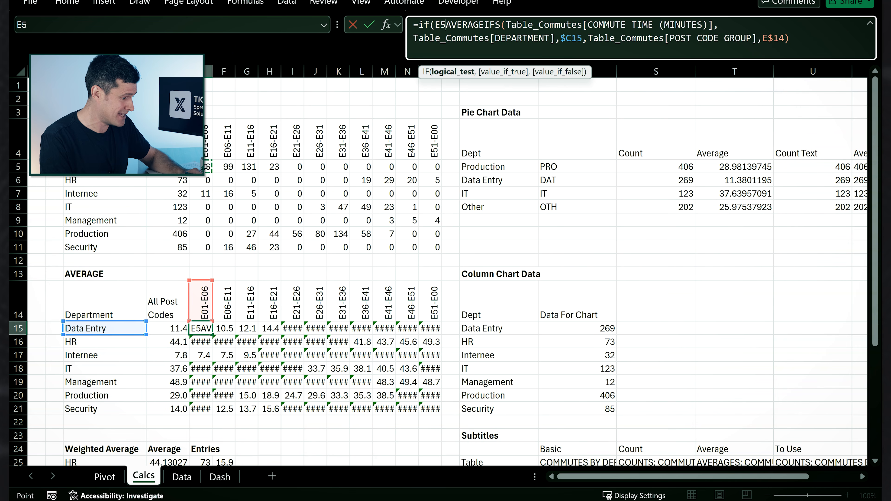
type(">")
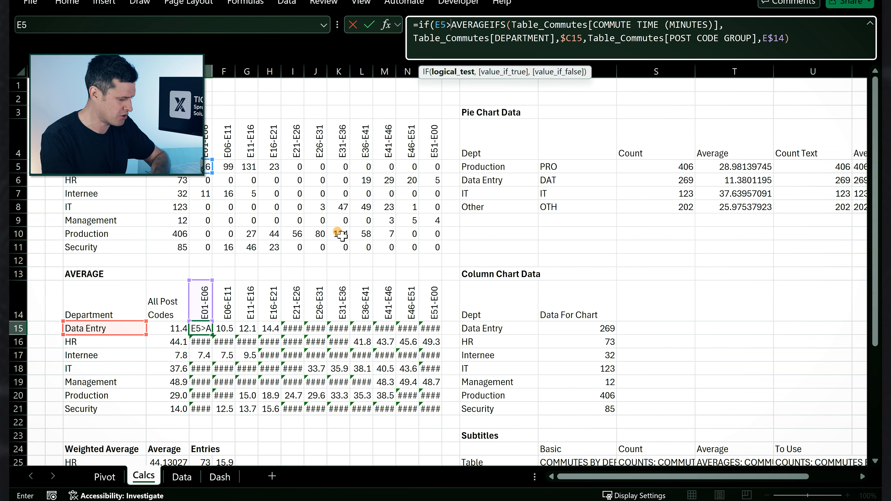
type("0")
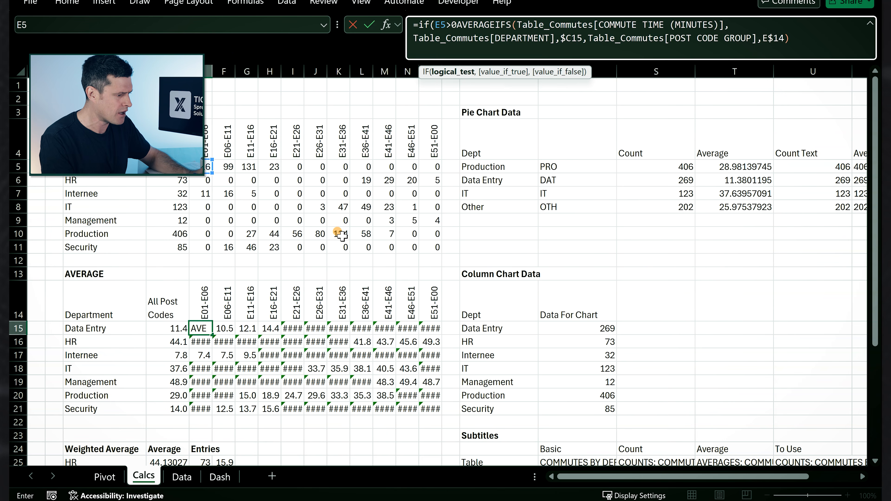
type(",")
left_click(803, 39)
type(",0)")
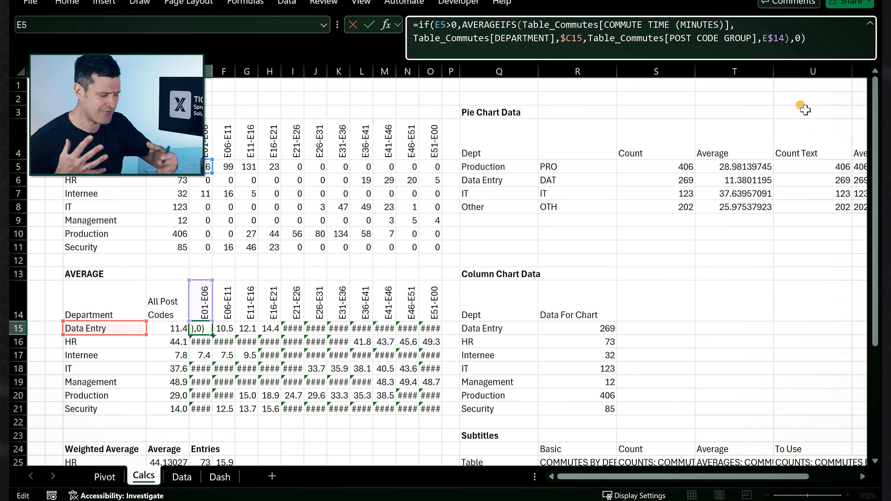
key("Return")
key("Up")
key("shift+Right")
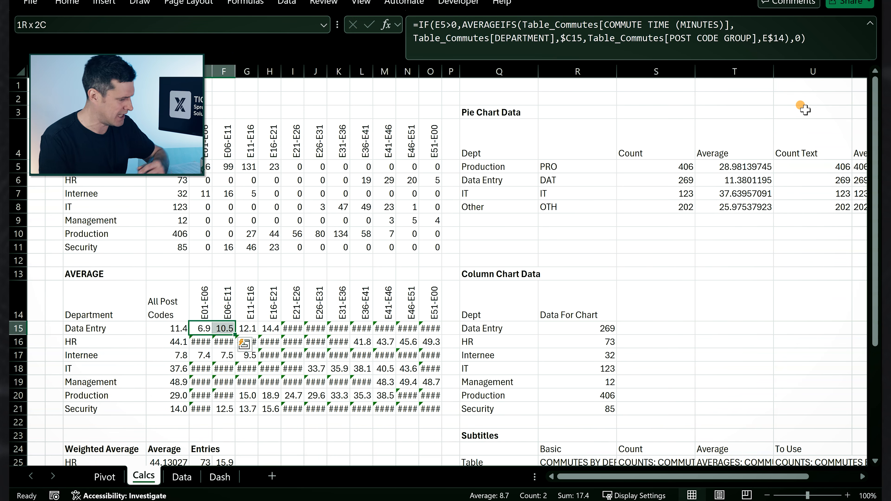
key("shift+Right")
key("shift+Right")
key("shift+Right")
key("shift+Right")
key("shift+Right")
key("shift+Right")
key("shift+Right")
key("shift+Right")
key("shift+Right")
type("E01-E06\tE06-E11\tE11-E16\tE16-E21\tE21-E26\tE26-E31\tE31-E36\tE36-E41\tE41-E46\tE46-E51\tE51-E00")
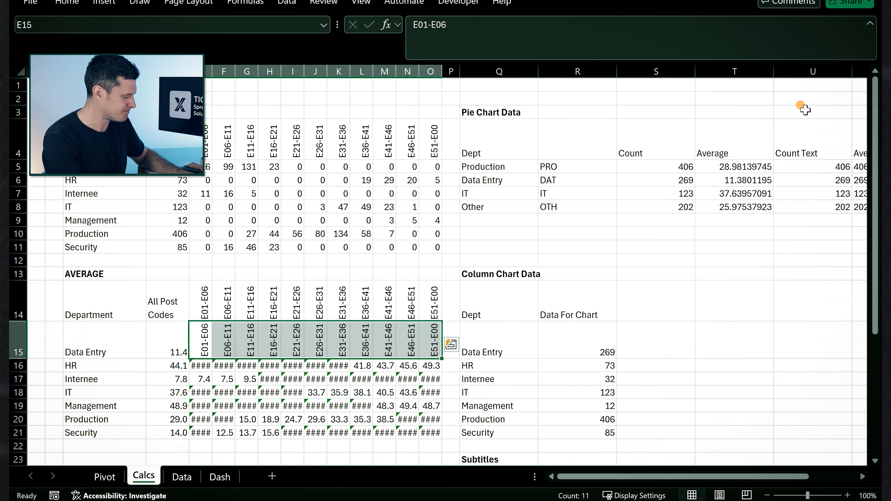
key("ctrl+z")
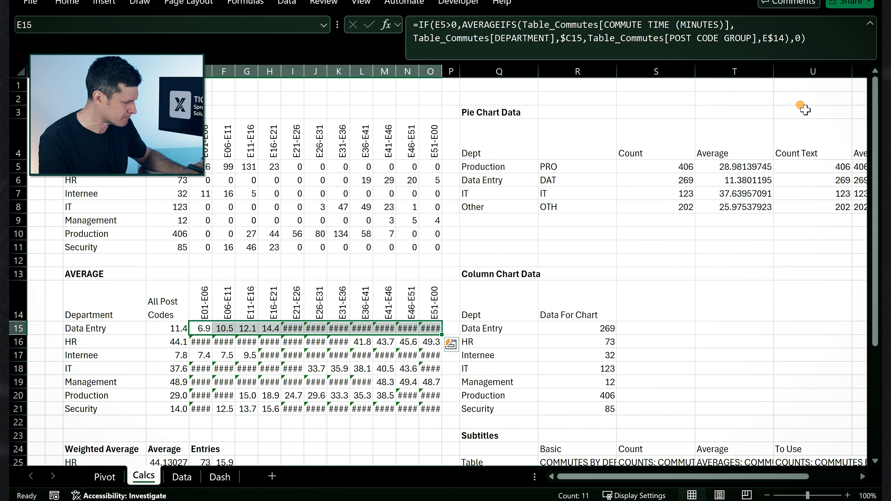
Fill the IF-wrapped AVERAGEIFS formula from E15 across the Data Entry row to O15.
key("Left")
key("Right")
key("shift+Right")
key("shift+Right")
key("shift+Right")
key("shift+Right")
key("shift+Right")
key("shift+Right")
key("shift+Right")
key("shift+Right")
key("shift+Right")
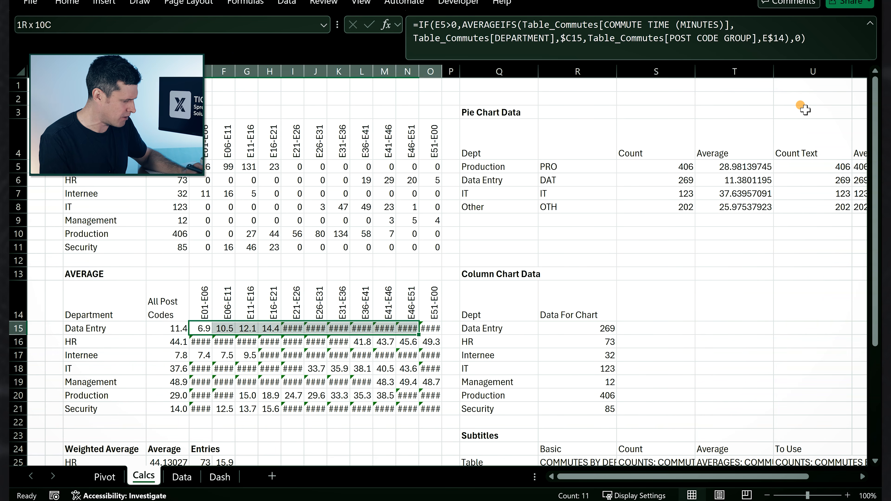
key("shift+Right")
key("ctrl+r")
Fill the updated row 15 formulas down through the Security row, covering E15:O21.
key("shift+Down")
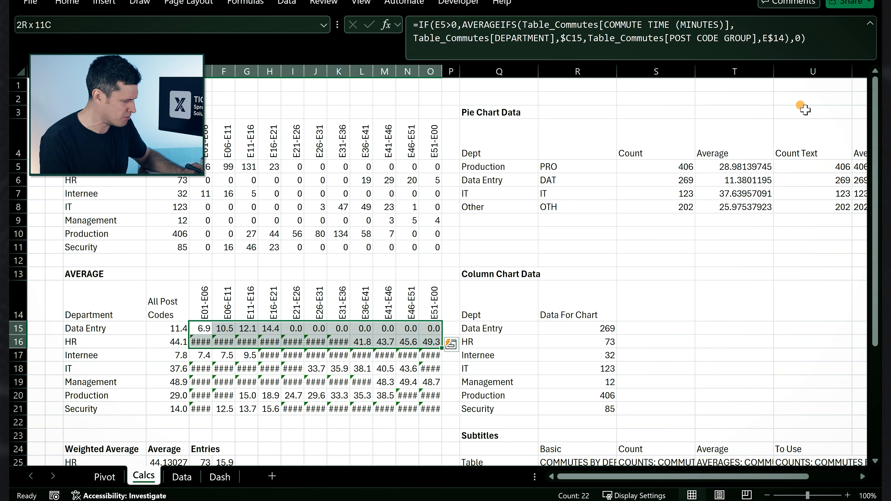
key("shift+Down")
key("shift+Down")
key("shift+Down")
key("shift+Down")
key("shift+Down")
key("ctrl+d")
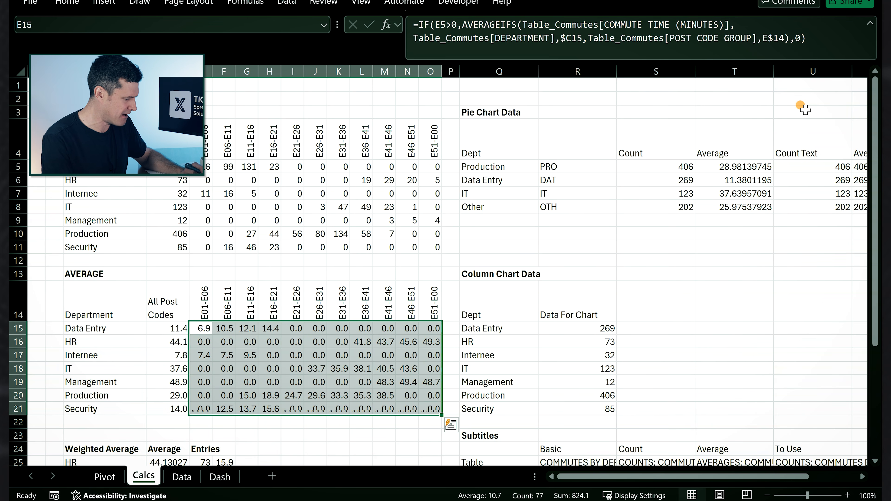
key("Left")
key("Right")
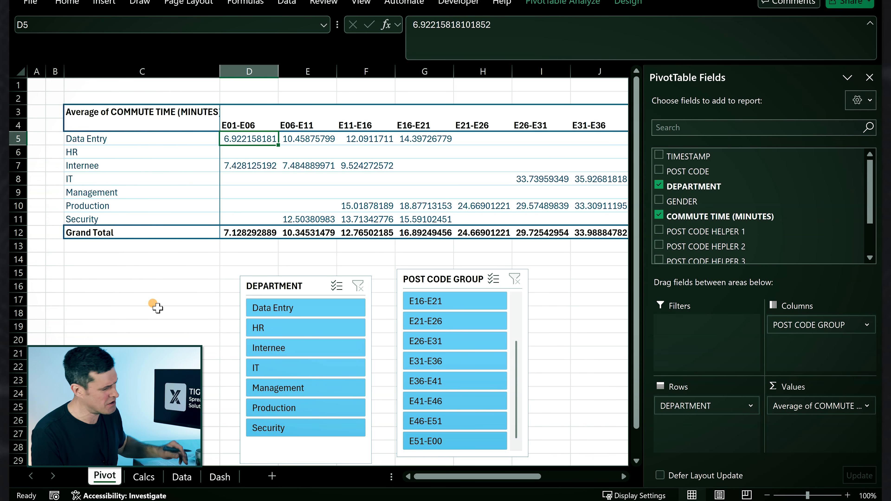
Filter the average commute time PivotTable to the Data Entry department with its slicer, and try to undo the filter.
left_click(274, 309)
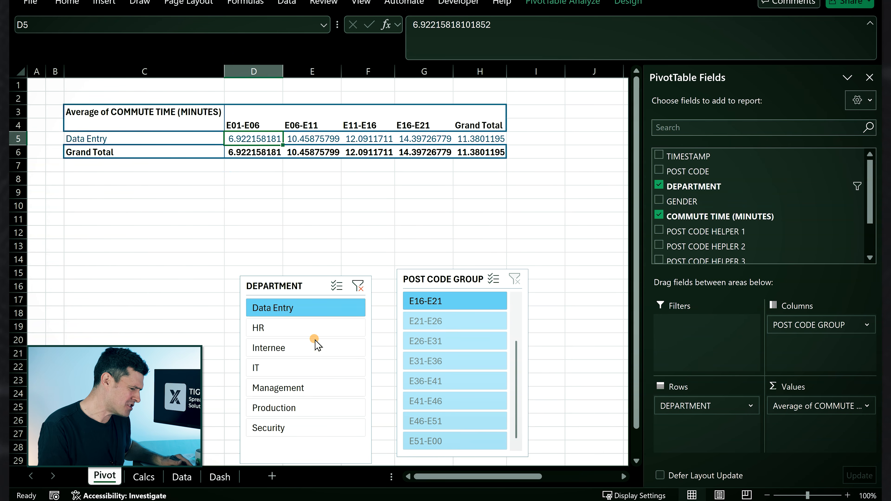
key("ctrl+z")
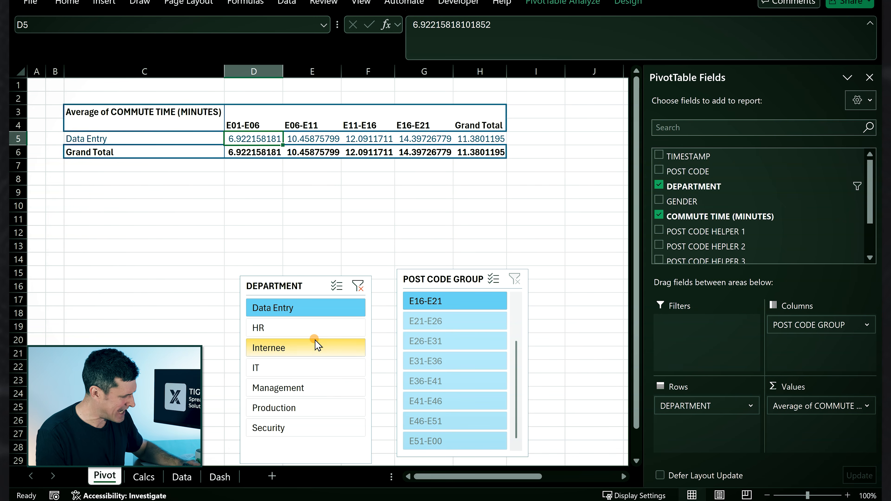
left_click(174, 123)
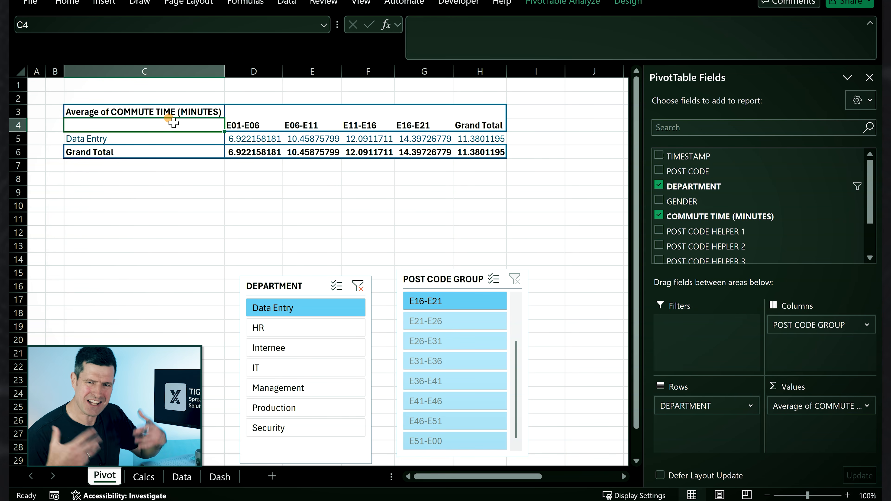
Set the DEPT selector on the Dash sheet to IT and the PCODE selector to E26-E31.
left_click(220, 477)
left_click(156, 120)
left_click(189, 121)
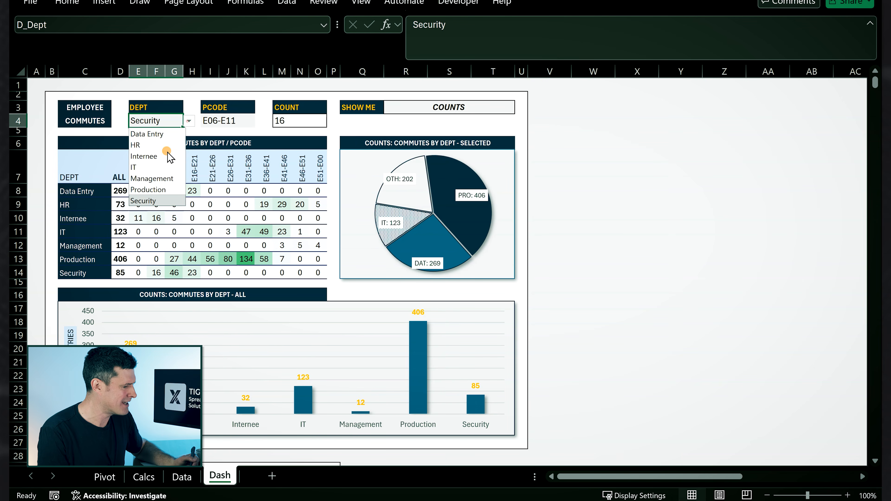
left_click(156, 166)
left_click(223, 122)
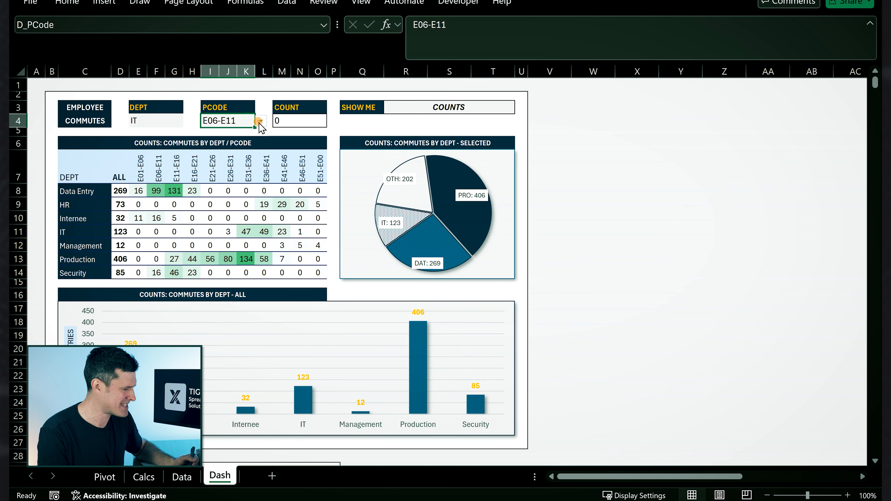
left_click(261, 120)
left_click(234, 189)
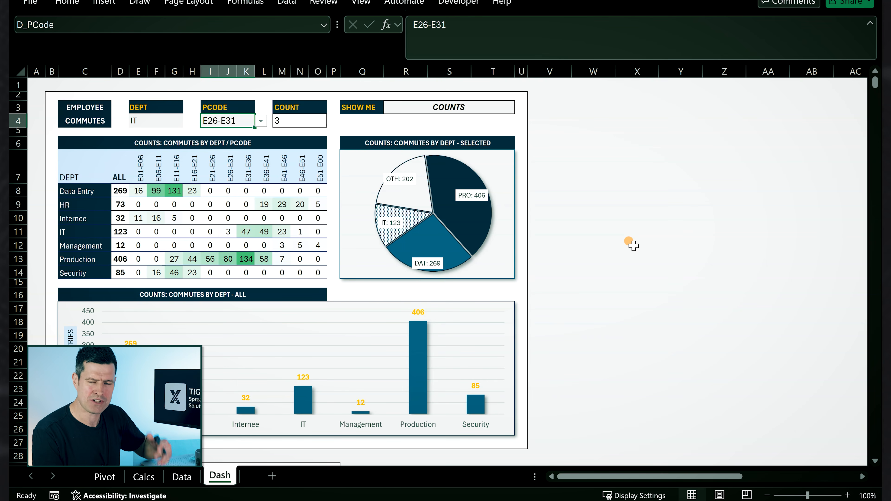
Examine the DCOUNT formula in T33 of the DCOUNT / DAVERAGE Workings on the Calcs sheet.
left_click(142, 478)
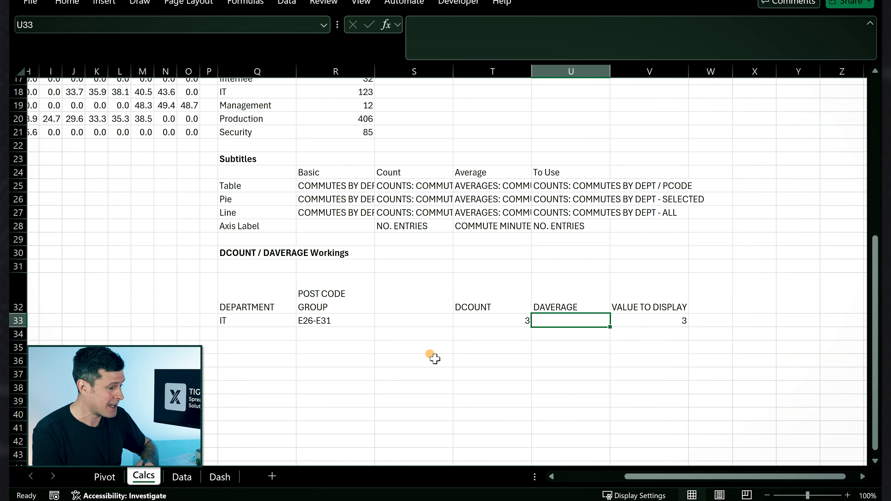
key("Left")
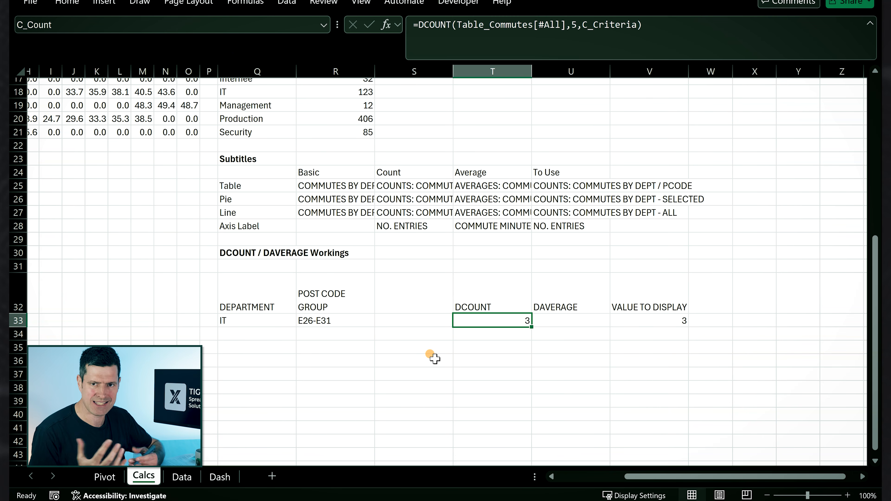
key("Right")
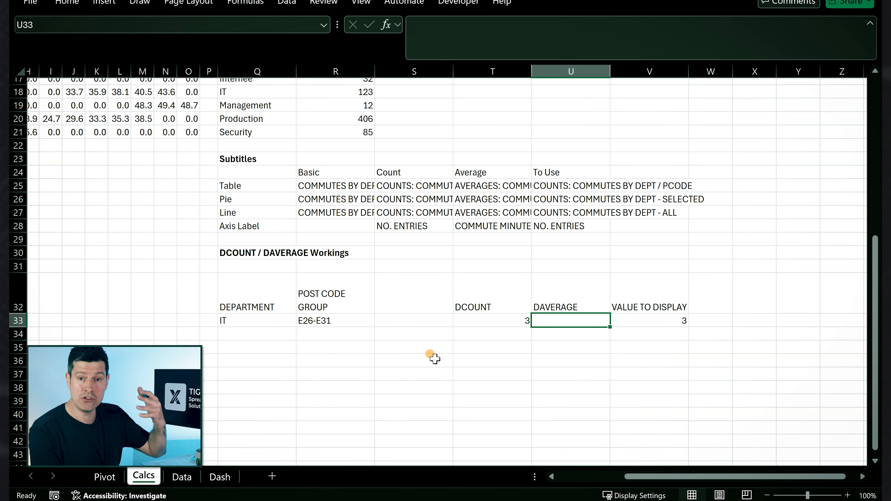
Start a DAVERAGE formula in U33 of the DCOUNT / DAVERAGE Workings, with Table_Commutes[#All] as the database.
type("=da")
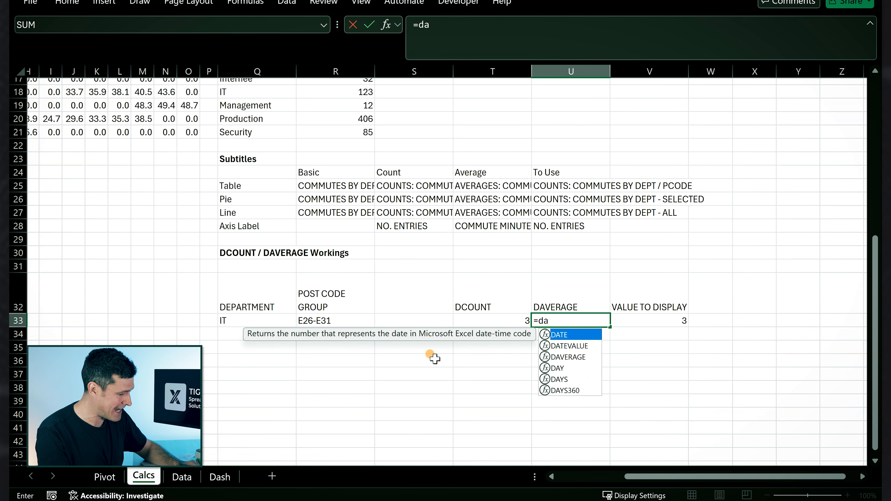
type("v")
key("Tab")
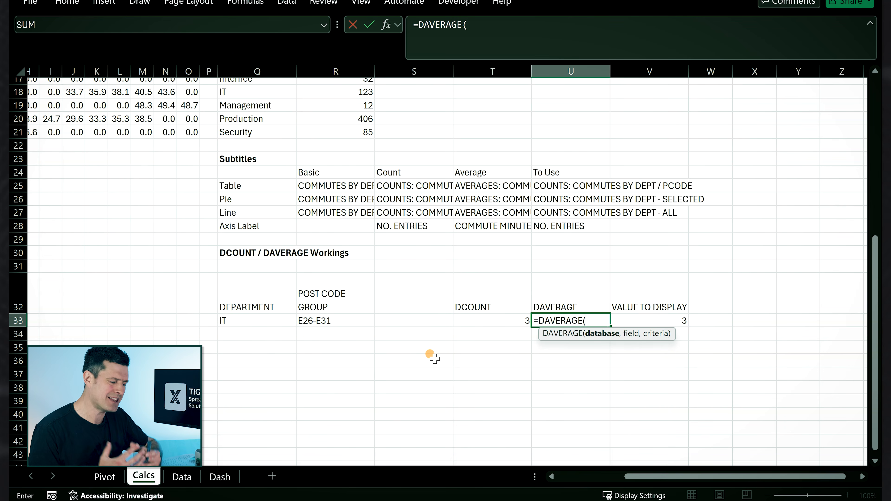
type("table")
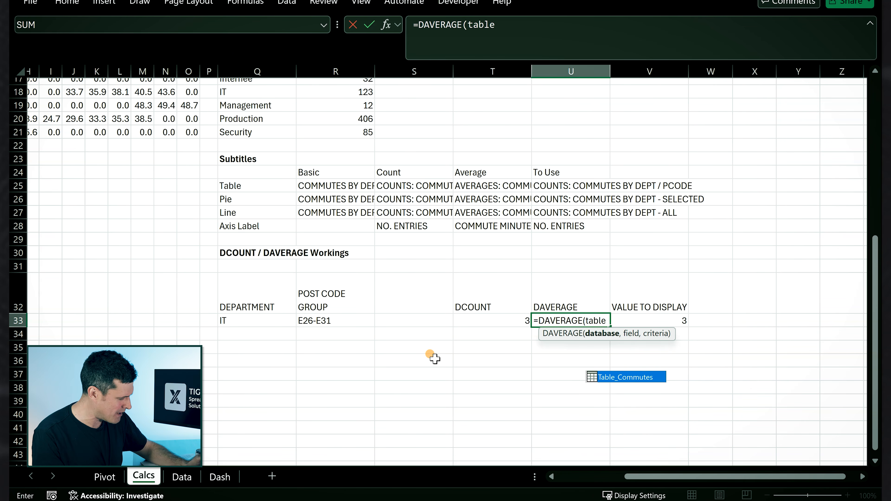
key("Tab")
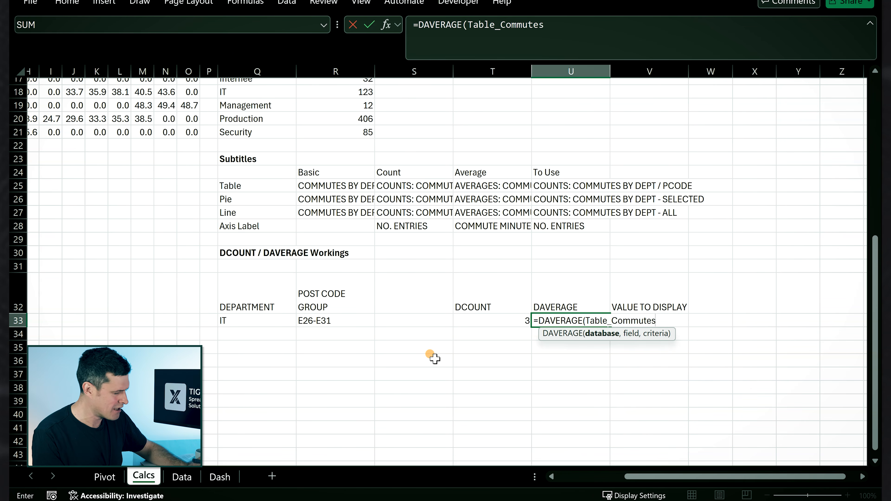
type("{")
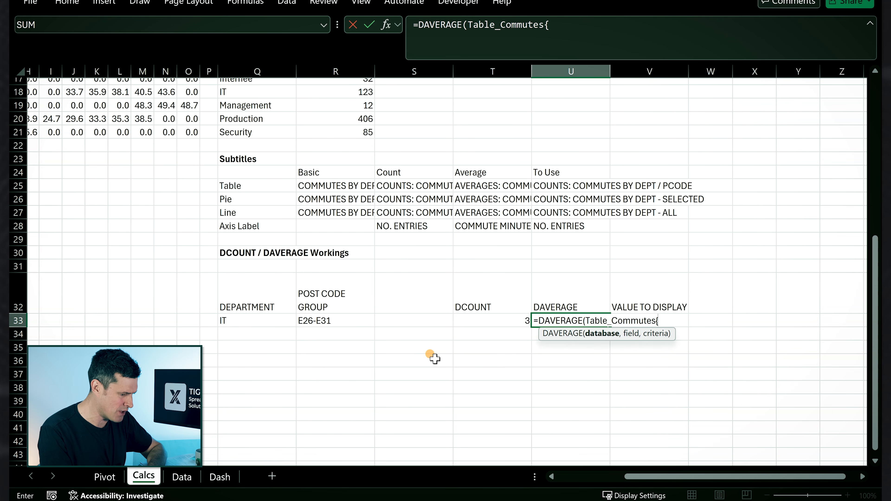
key("BackSpace")
type("[")
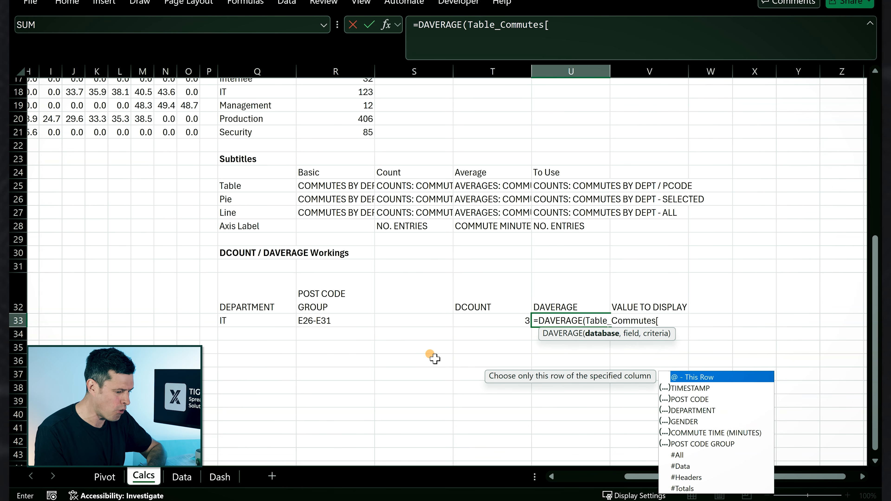
key("Down")
key("Down")
key("Down")
key("Down")
key("Down")
key("Down")
key("Down")
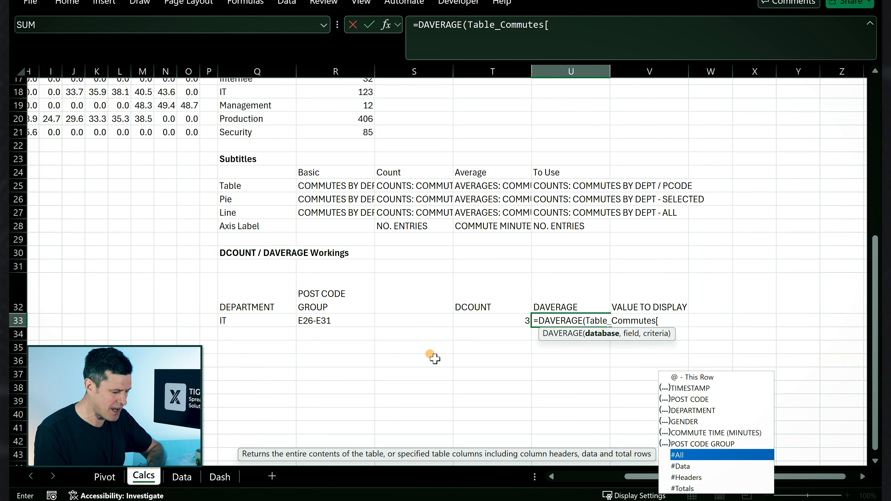
key("Tab")
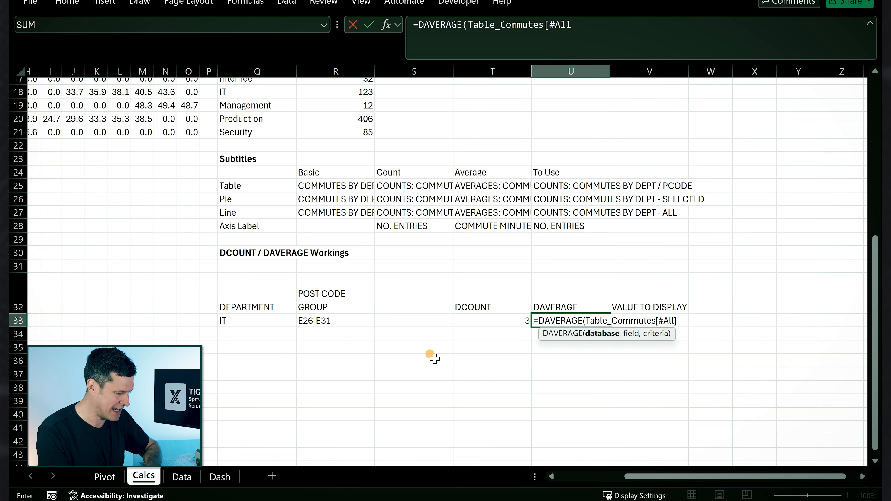
type(".")
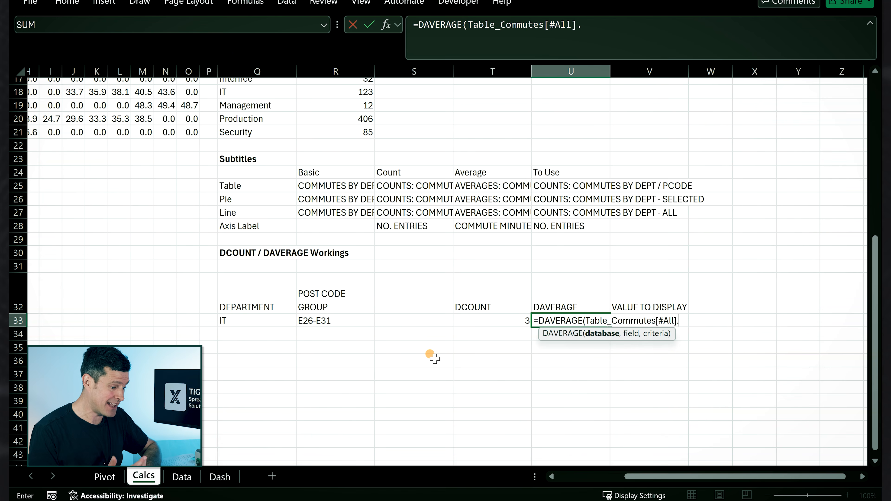
key("BackSpace")
type(",")
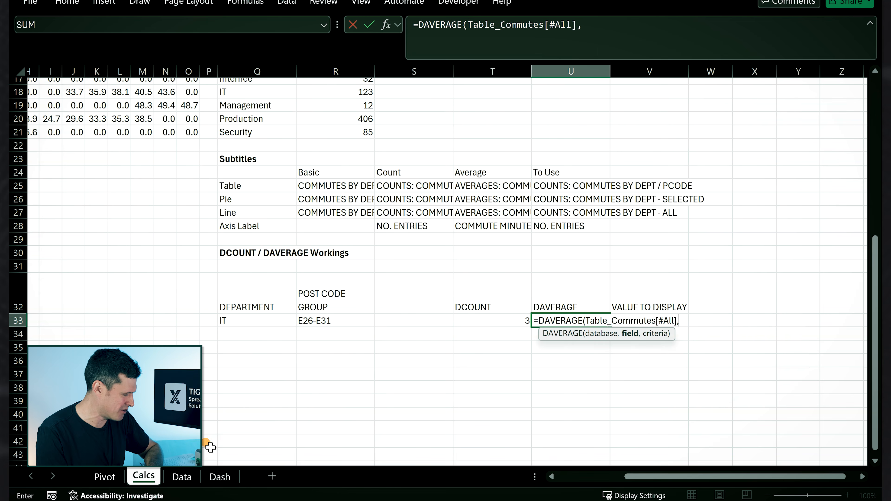
Check the position of the commute time column on the Data sheet and enter 5 as the DAVERAGE field argument.
left_click(176, 477)
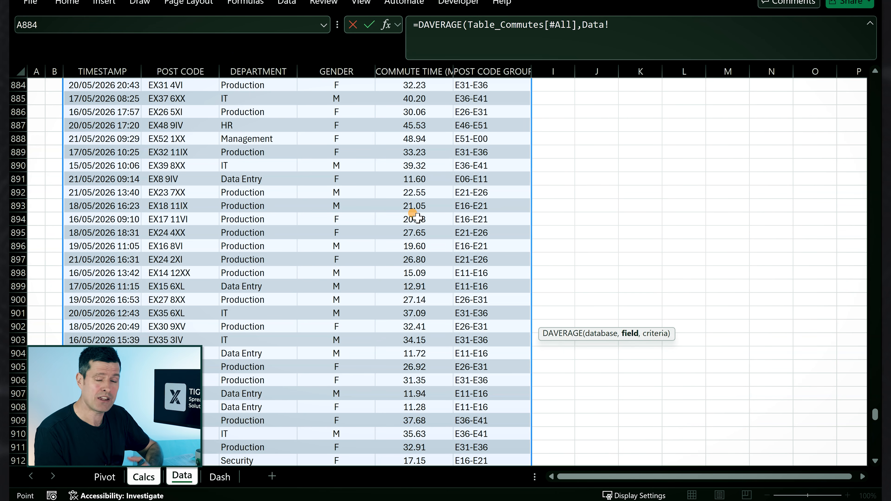
left_click(142, 477)
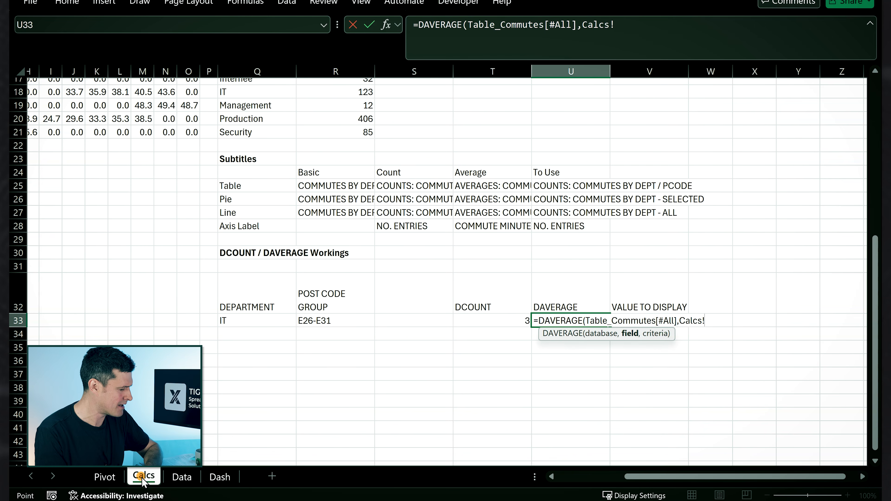
left_click(640, 24)
key("BackSpace")
key("BackSpace")
key("BackSpace")
key("BackSpace")
key("BackSpace")
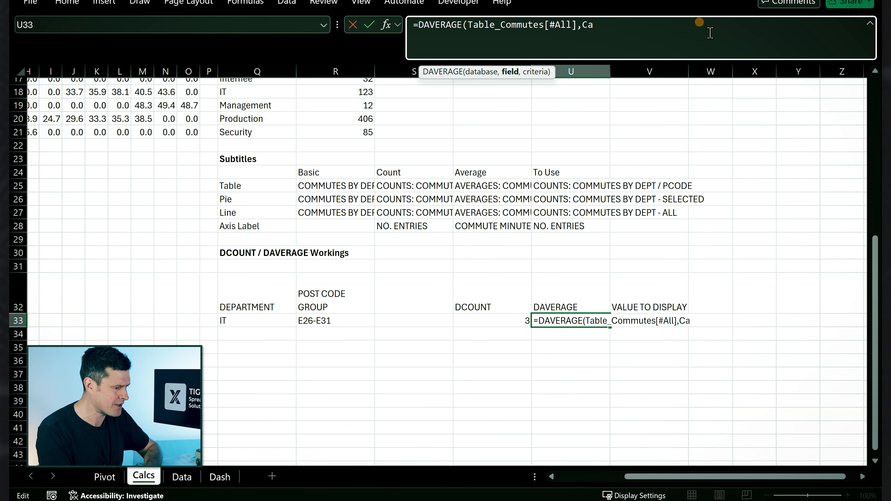
type("5")
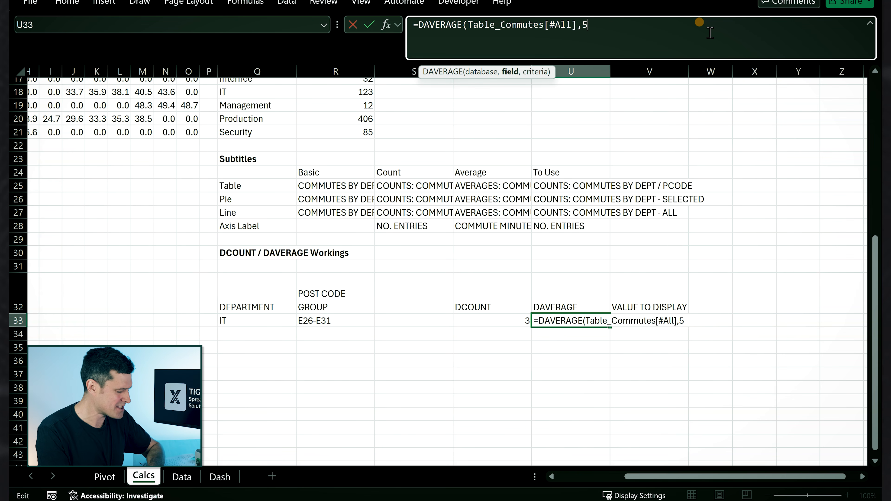
type(",")
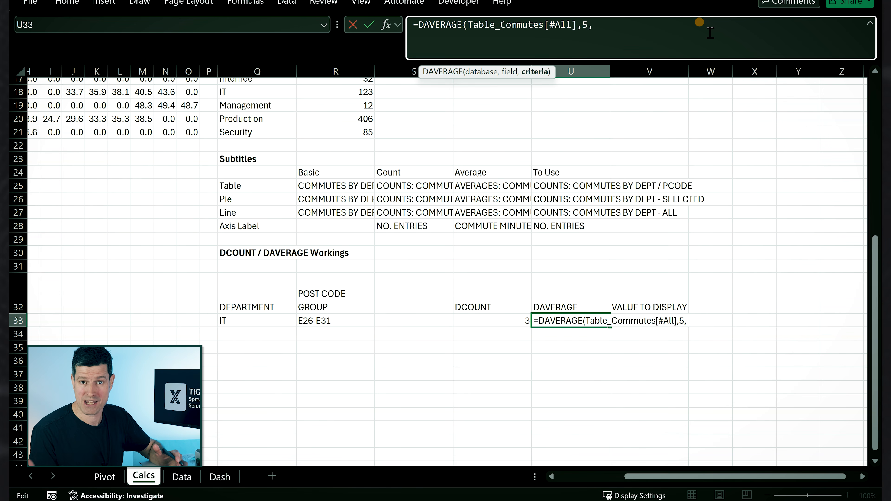
Complete the DAVERAGE formula in U33 with the department and post code group headers and values, C_Criteria, as its criteria.
left_click_drag(247, 295, 340, 383)
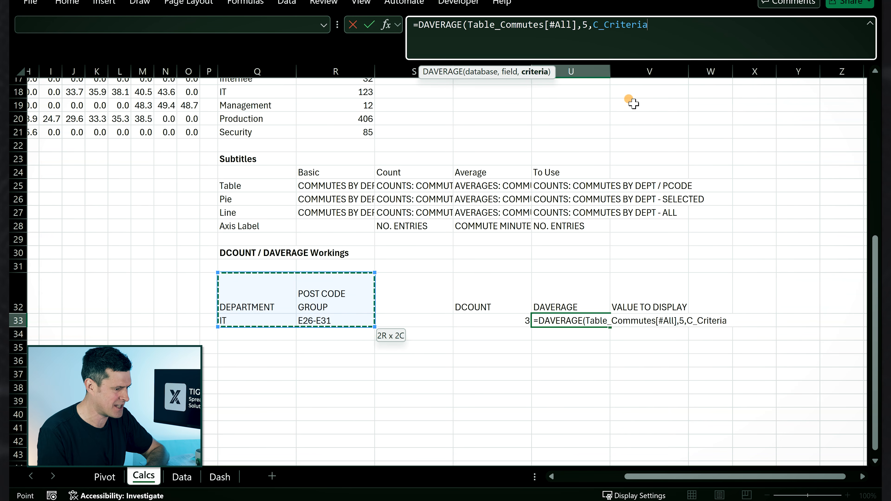
type(")")
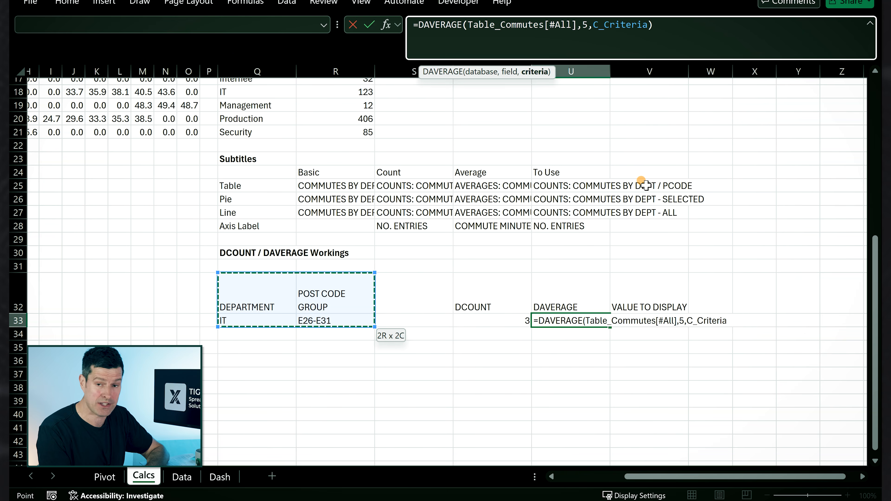
key("Return")
key("Up")
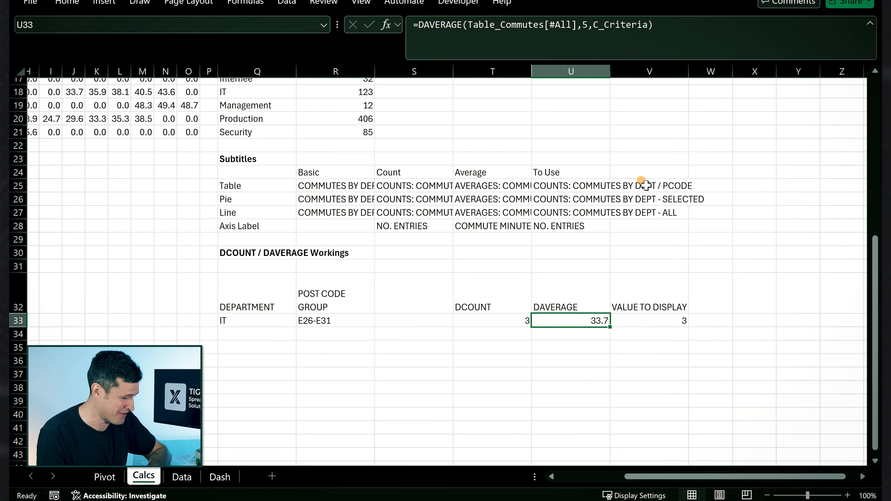
key("Down")
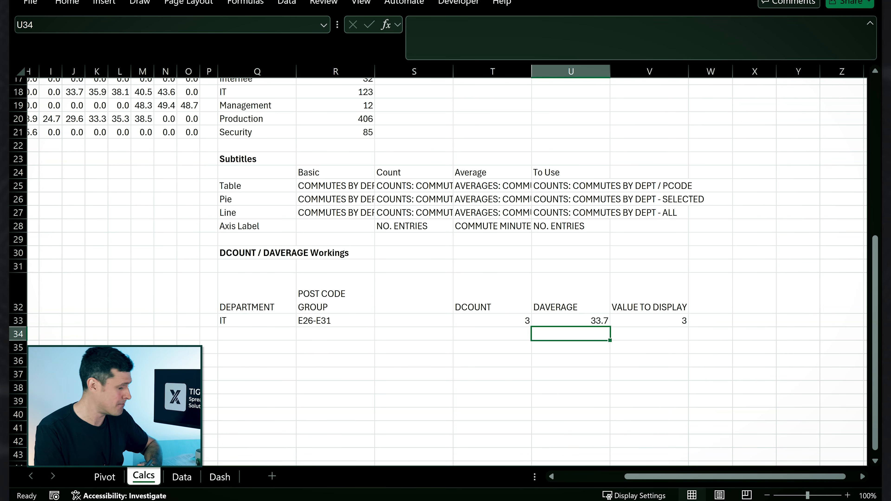
Clear the DEPARTMENT slicer filter on the Pivot sheet and compare the IT average for E26-E31 with the DAVERAGE value in U33.
left_click(100, 477)
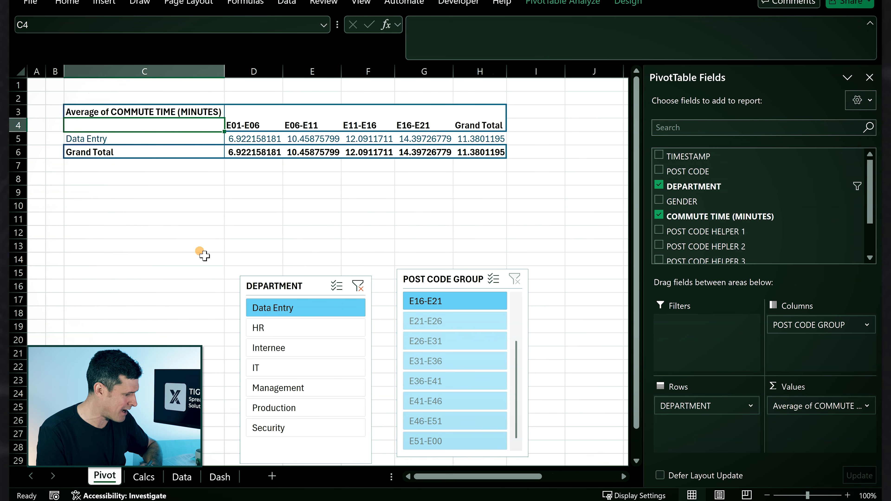
left_click(358, 286)
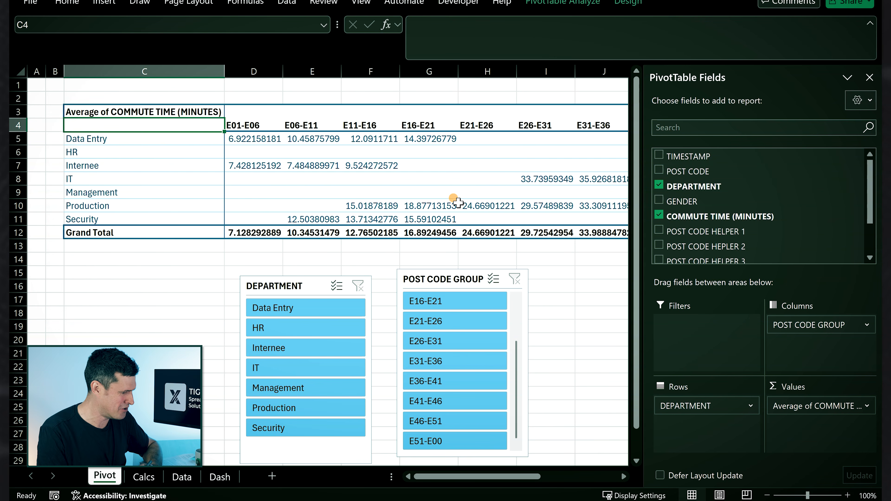
left_click(506, 179)
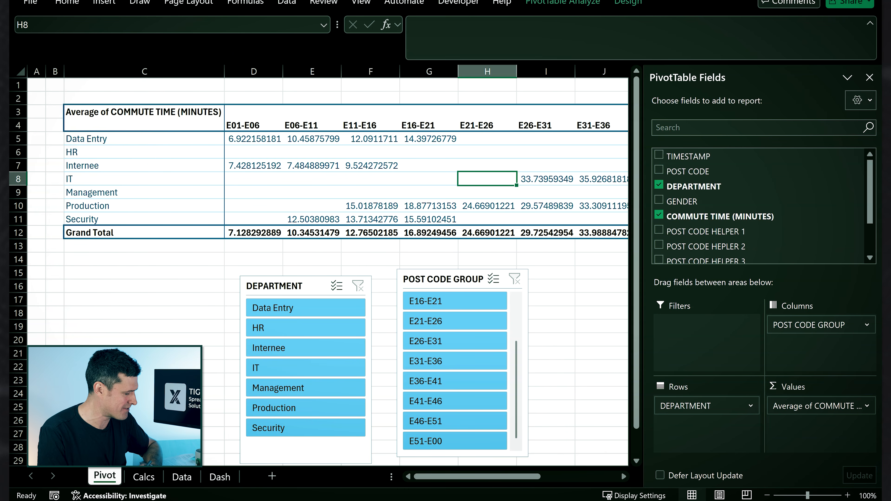
left_click(144, 477)
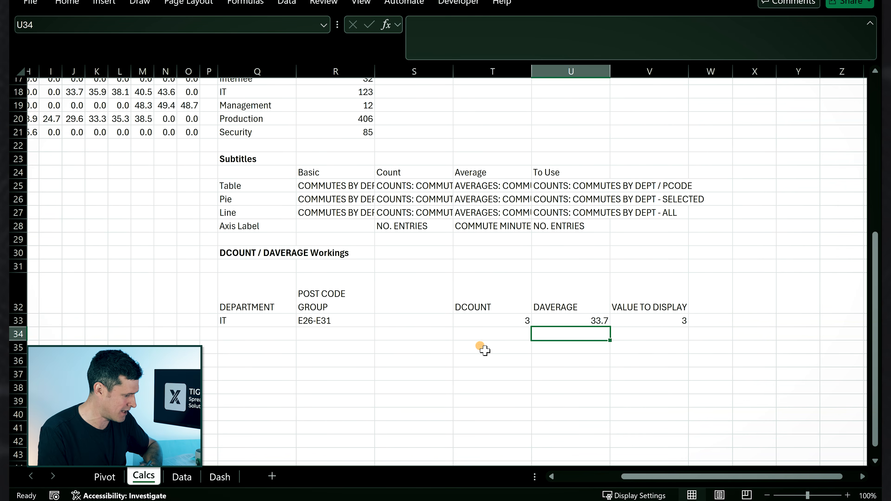
left_click(579, 318)
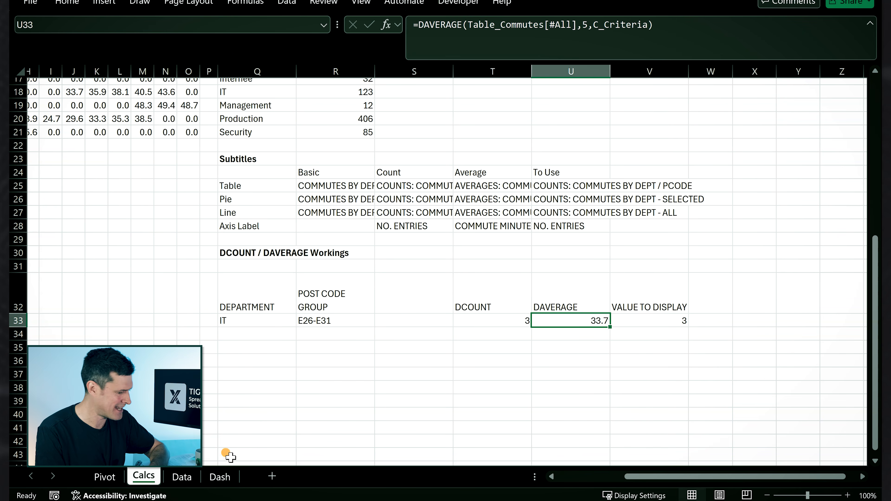
Set the SHOW ME selector on the Dash sheet to AVERAGES.
left_click(192, 476)
left_click(210, 476)
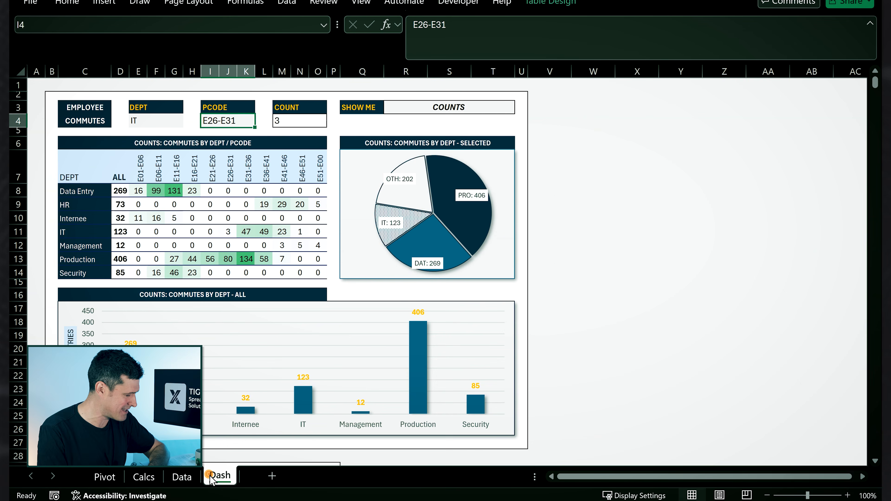
left_click(495, 105)
left_click(521, 108)
left_click(494, 120)
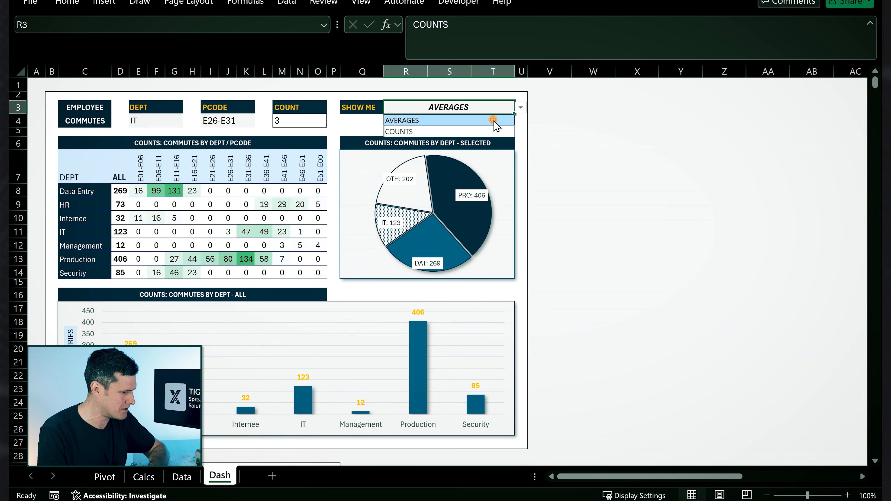
Test the PCODE selector with E46-E51 and E06-E11, and inspect the formula in the AVERAGE cell M4.
left_click(246, 121)
left_click(261, 121)
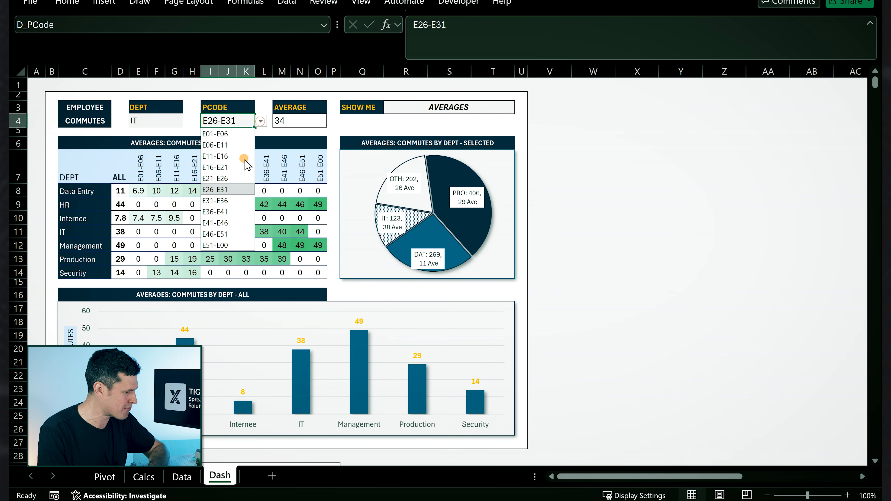
left_click(231, 234)
left_click(261, 120)
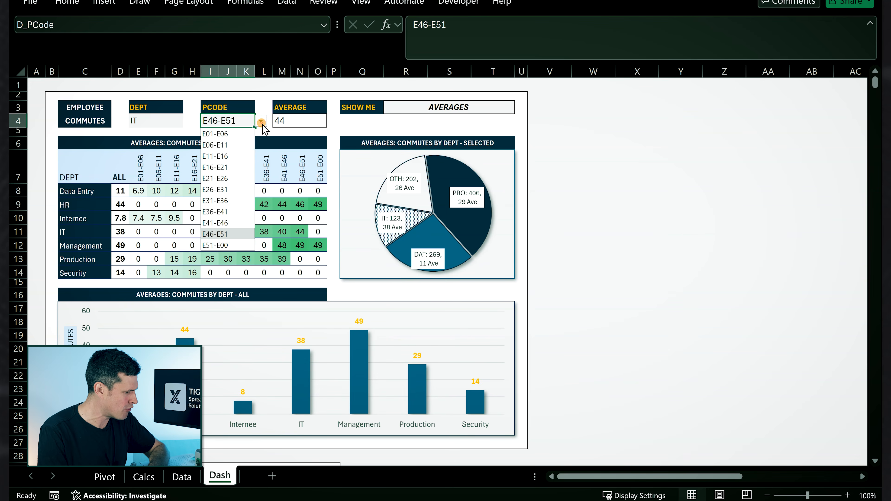
left_click(243, 145)
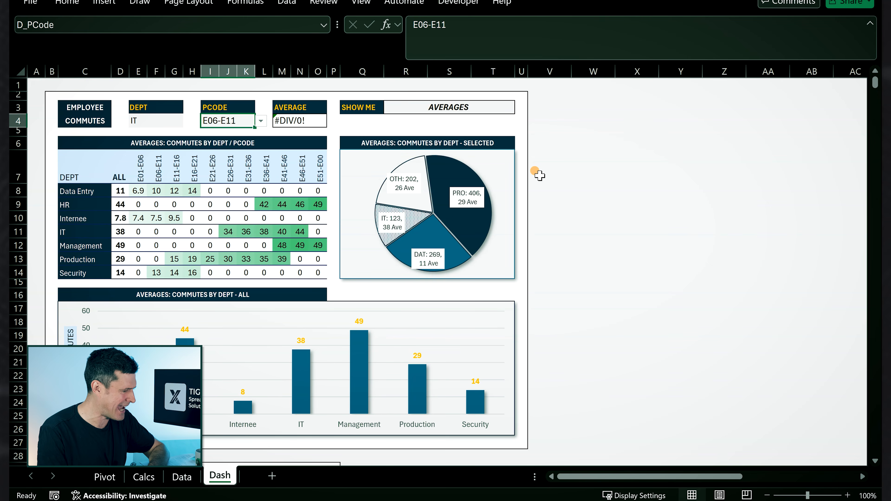
key("Right")
key("Right")
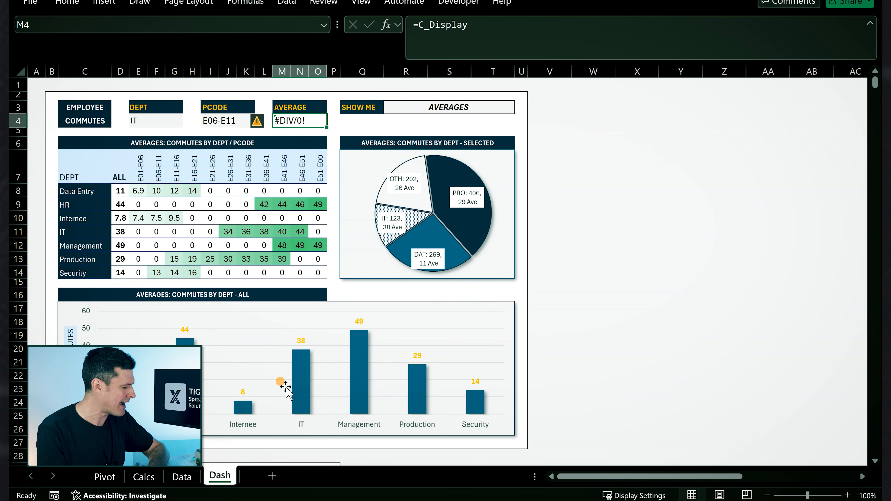
Wrap the DAVERAGE formula in U33 on the Calcs sheet in an IF that returns 0 when C_Count equals 0.
left_click(142, 477)
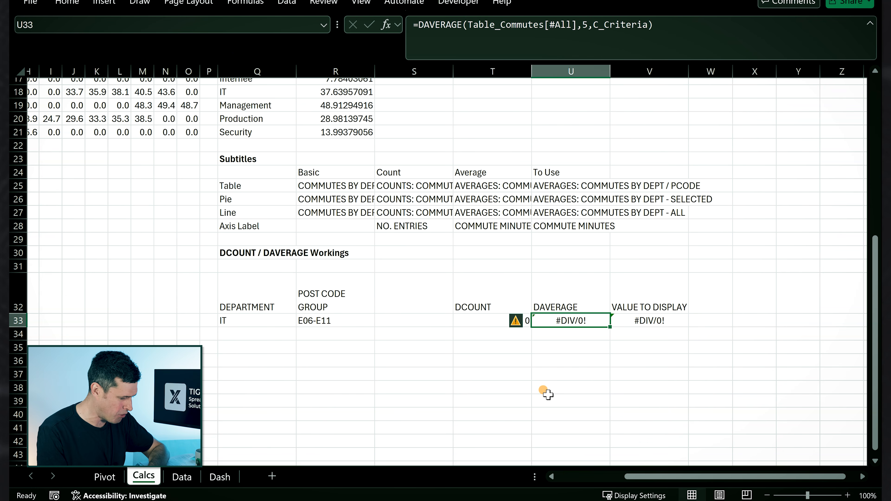
key("Left")
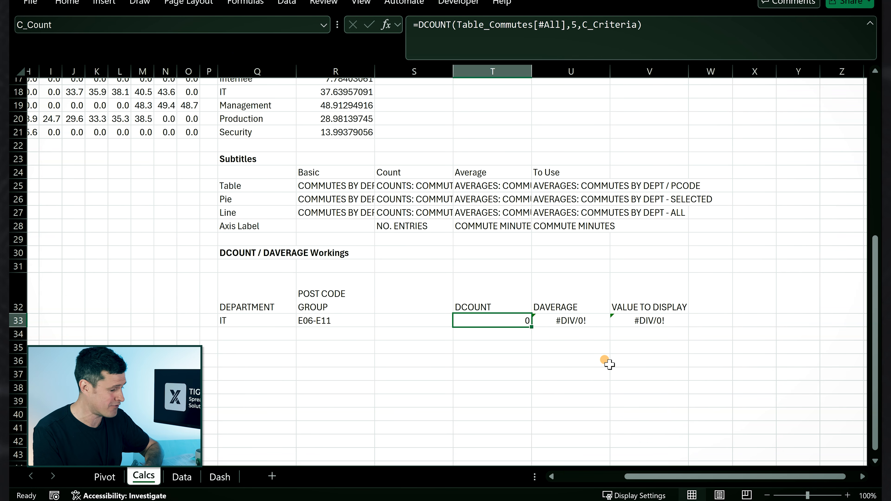
key("Right")
left_click(418, 25)
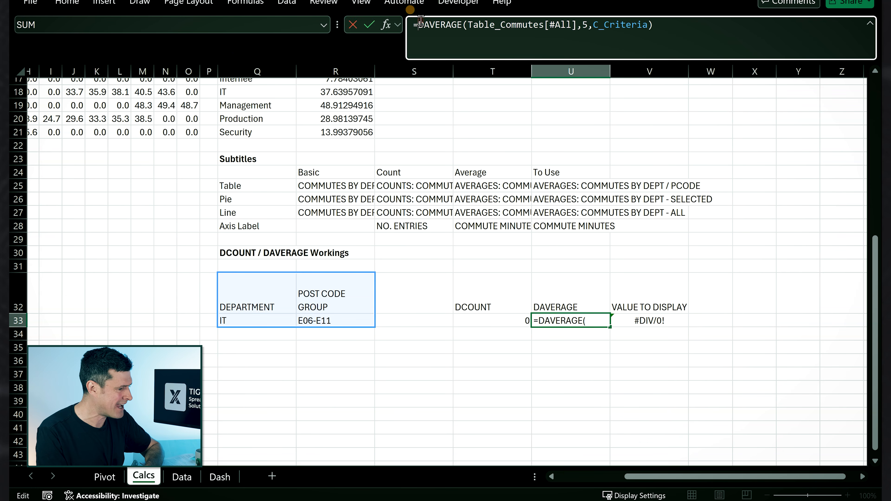
type("if(")
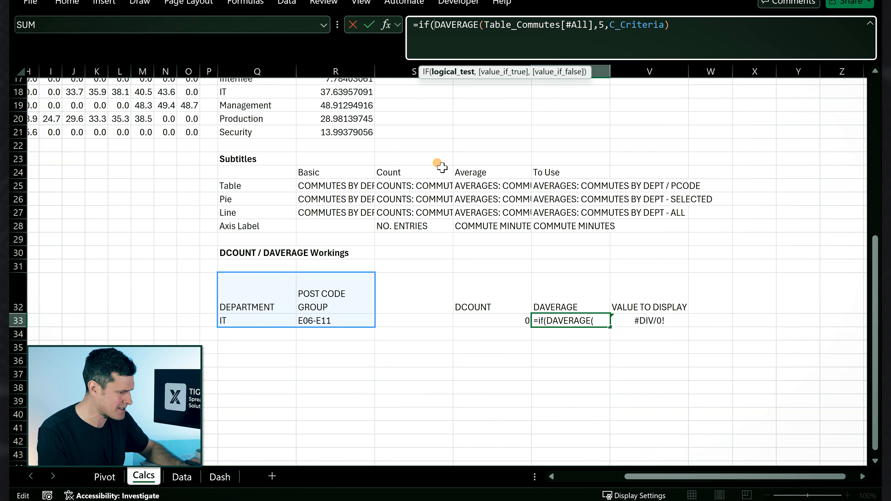
left_click(479, 322)
type("=")
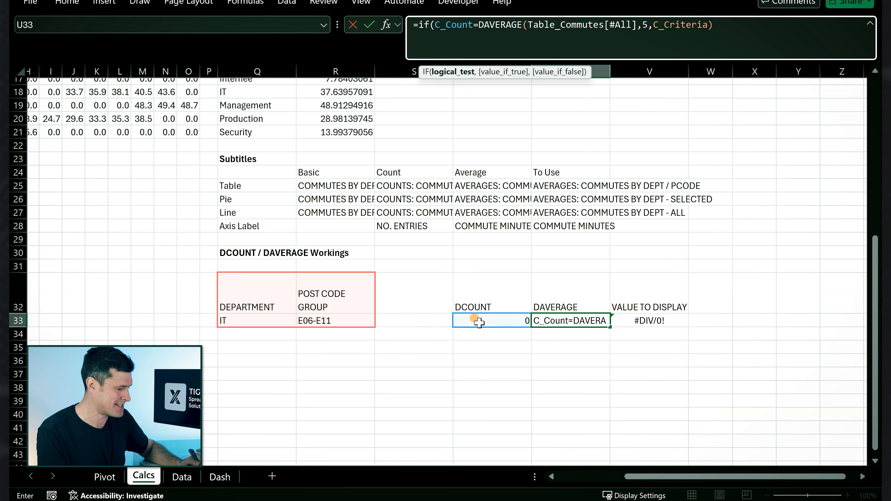
type("0")
type(",0,")
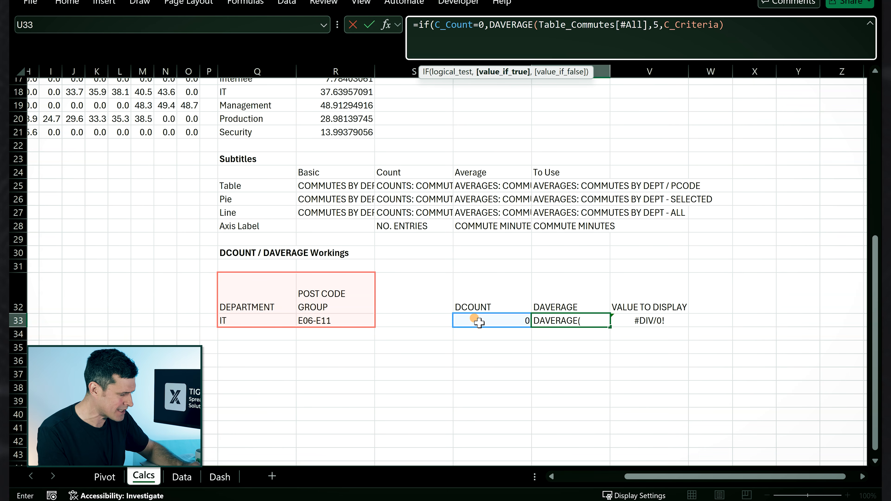
left_click(752, 19)
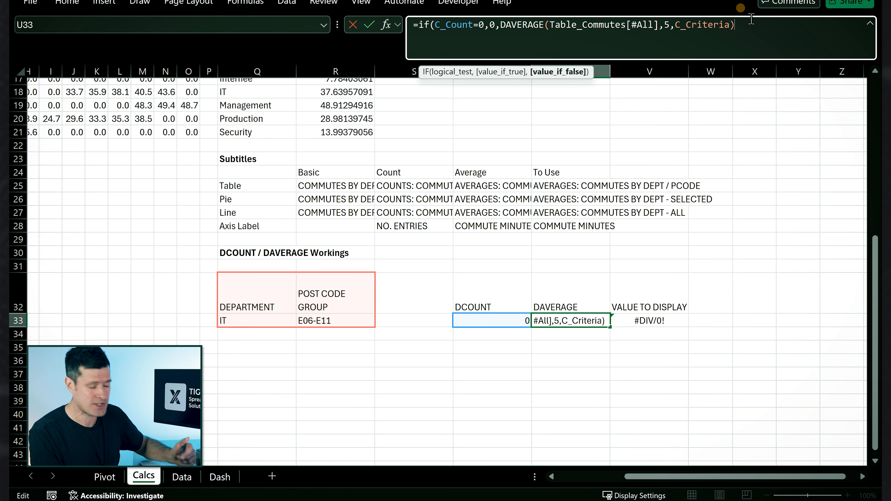
type(")")
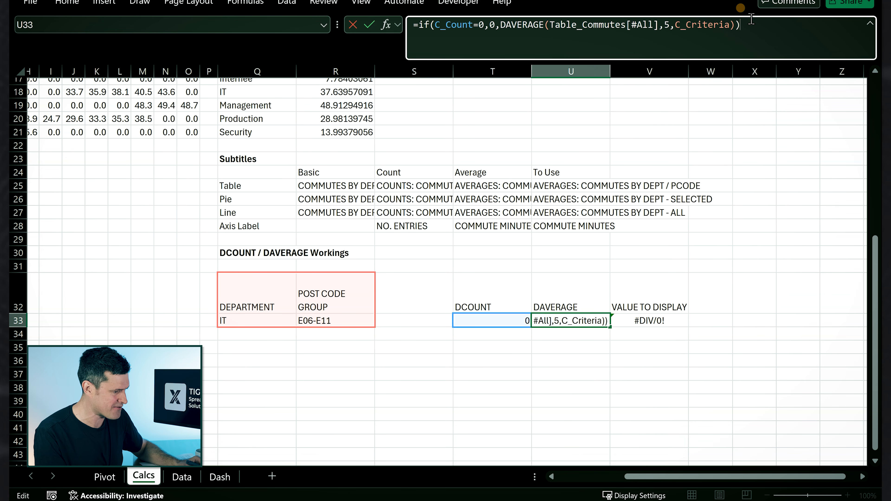
key("ctrl+Return")
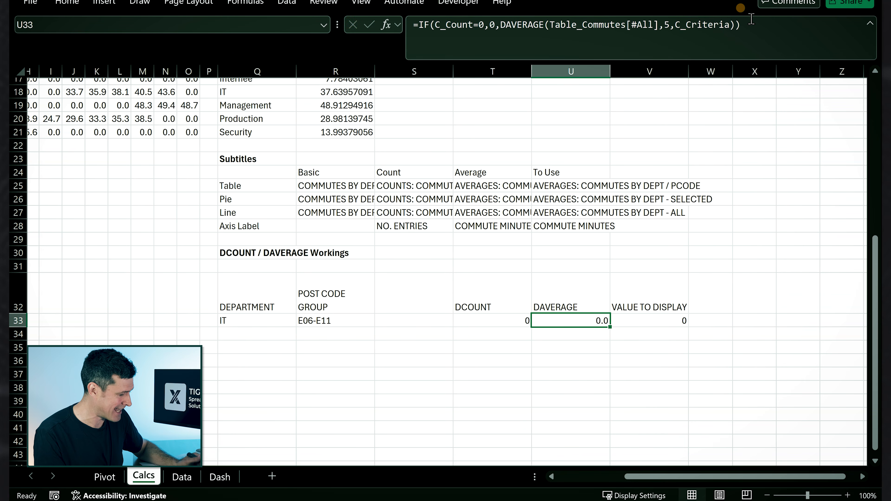
Set the Dash sheet's DEPT selector to Internee and its PCODE selector to E01-E06.
key("ctrl+Page_Down")
key("ctrl+Page_Down")
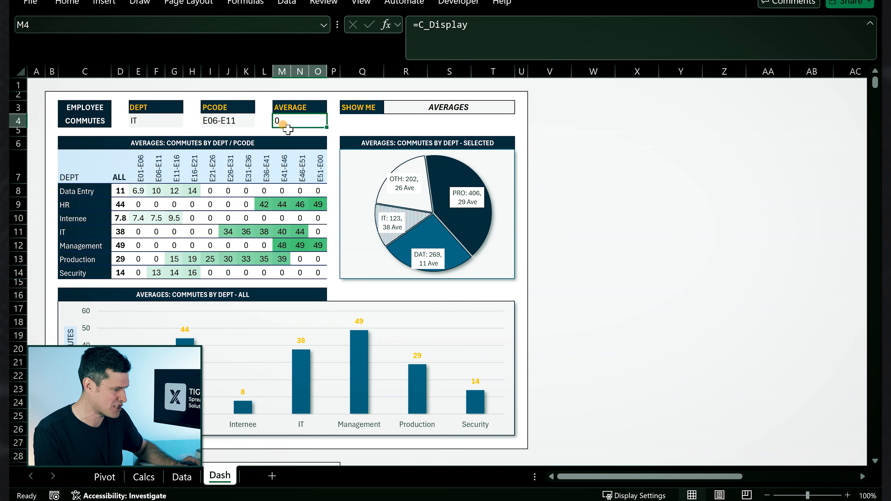
left_click(170, 120)
left_click(189, 120)
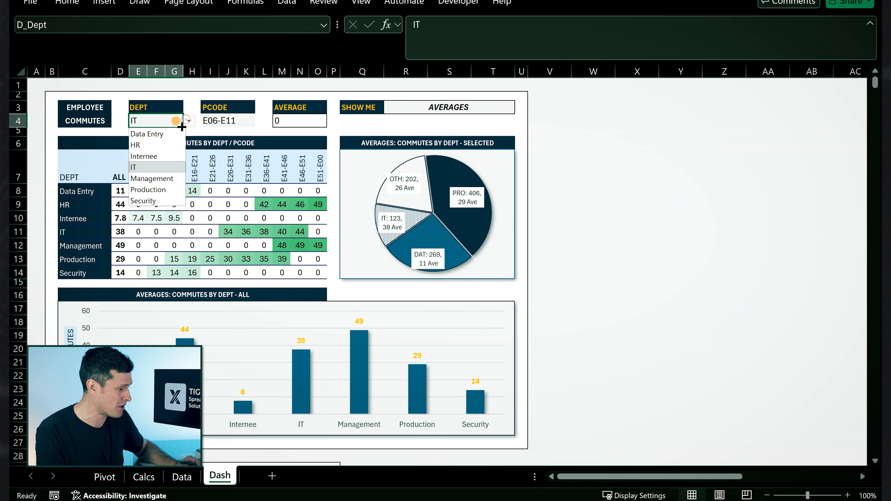
left_click(158, 156)
left_click(248, 121)
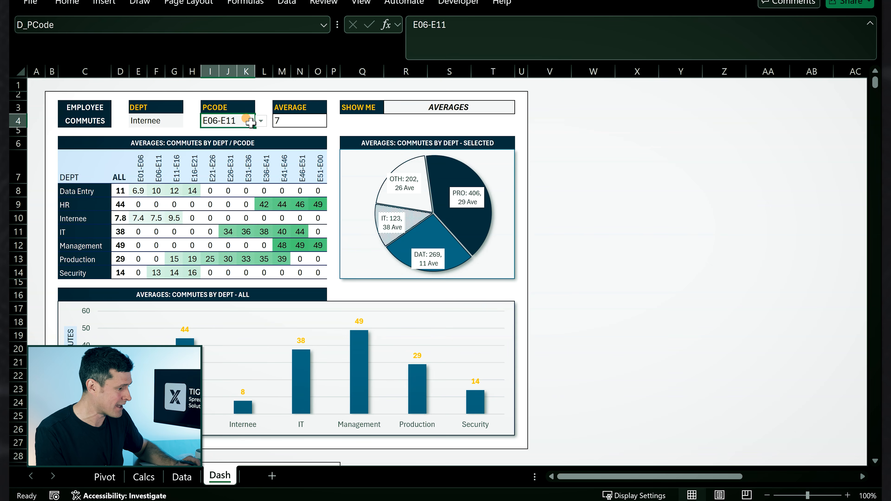
left_click(259, 121)
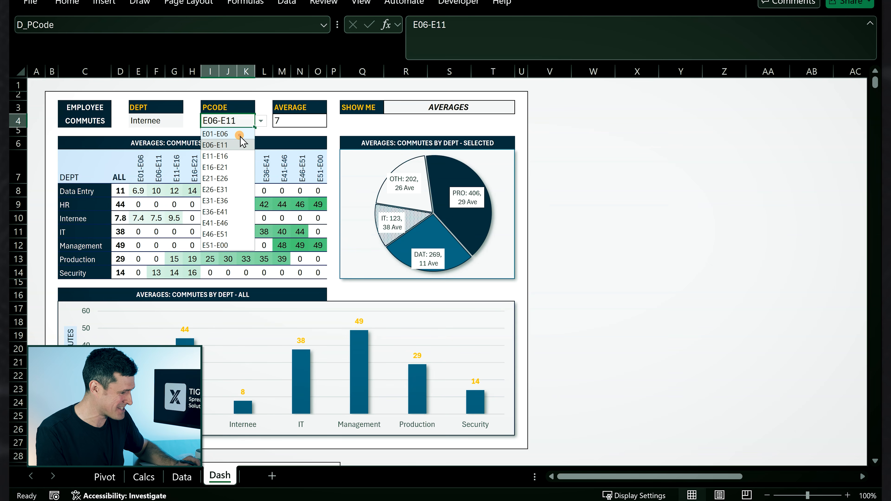
left_click(234, 130)
left_click(573, 119)
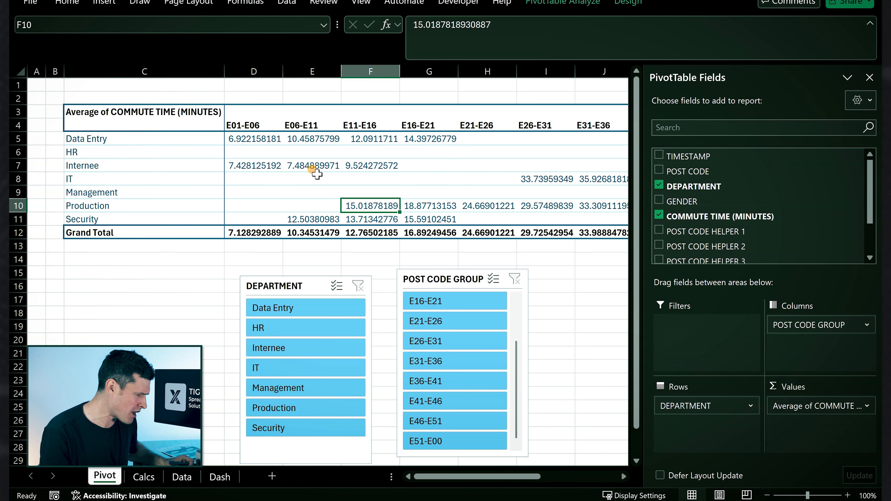
Check the Internee average for E06-E11 in the Pivot sheet's table and summarize COMMUTE TIME (MINUTES) by Count.
left_click(313, 168)
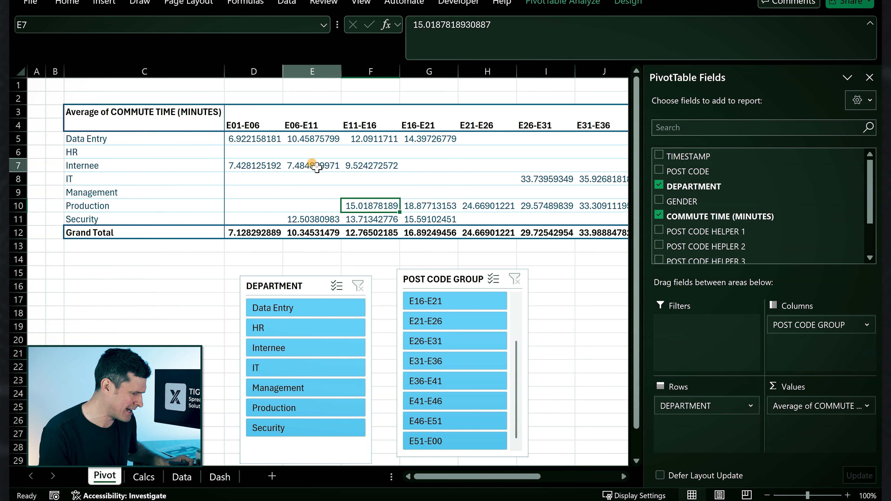
left_click(866, 406)
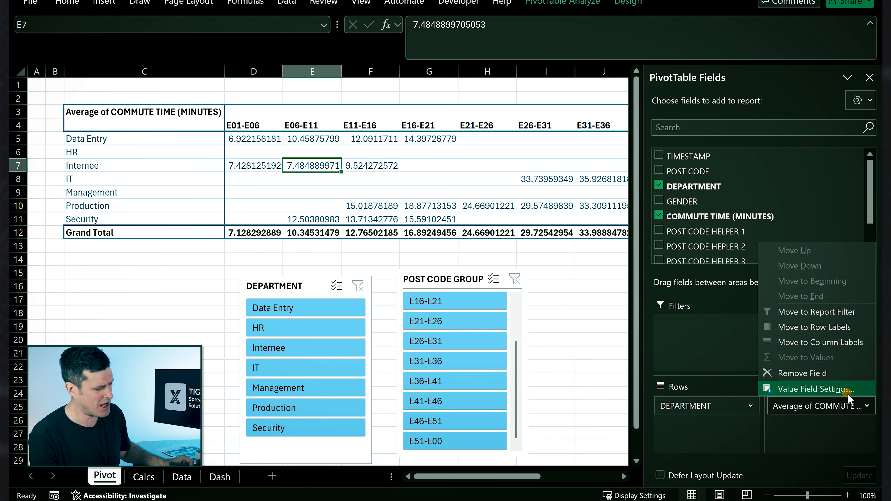
left_click(847, 390)
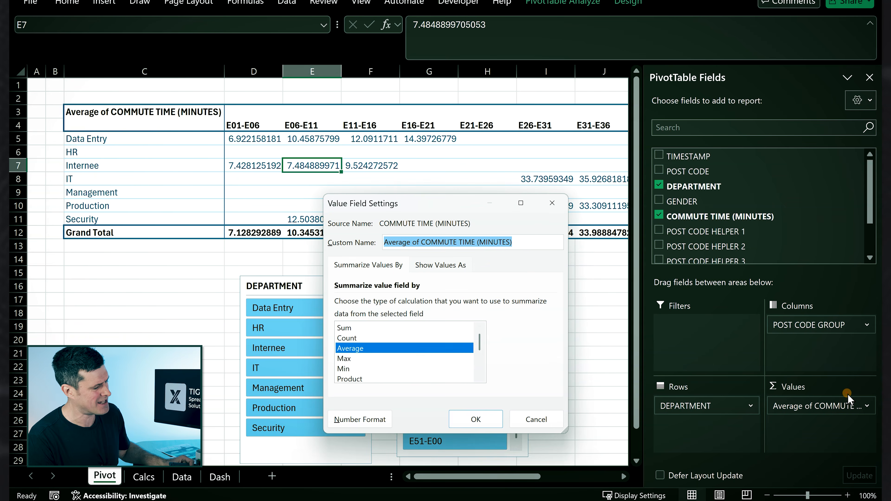
left_click(366, 338)
left_click(484, 421)
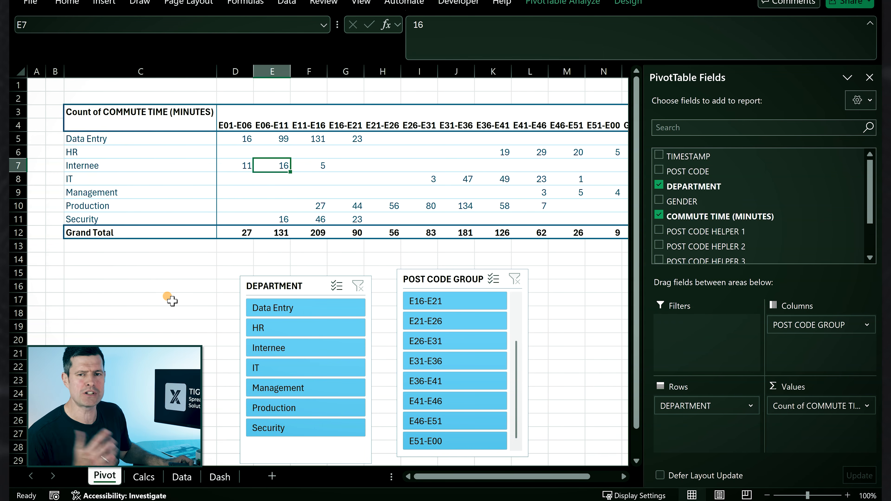
Set the SHOW ME selector on the Dash sheet to COUNTS.
left_click(219, 476)
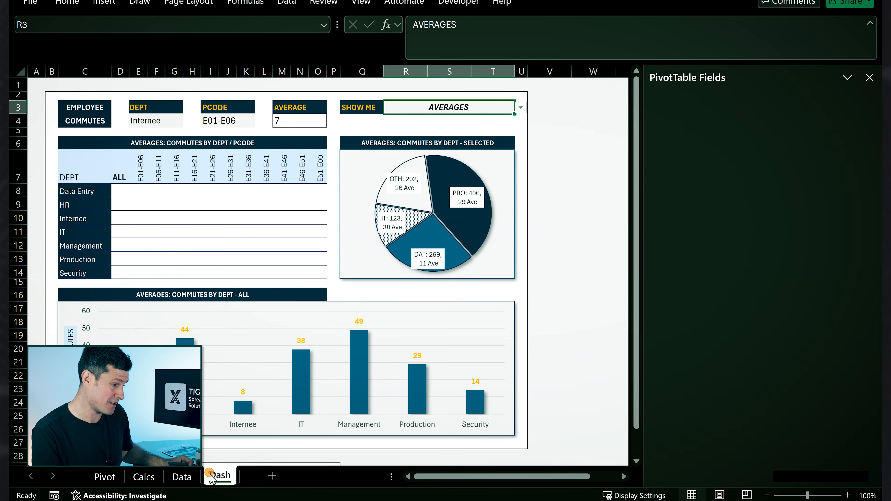
left_click(522, 108)
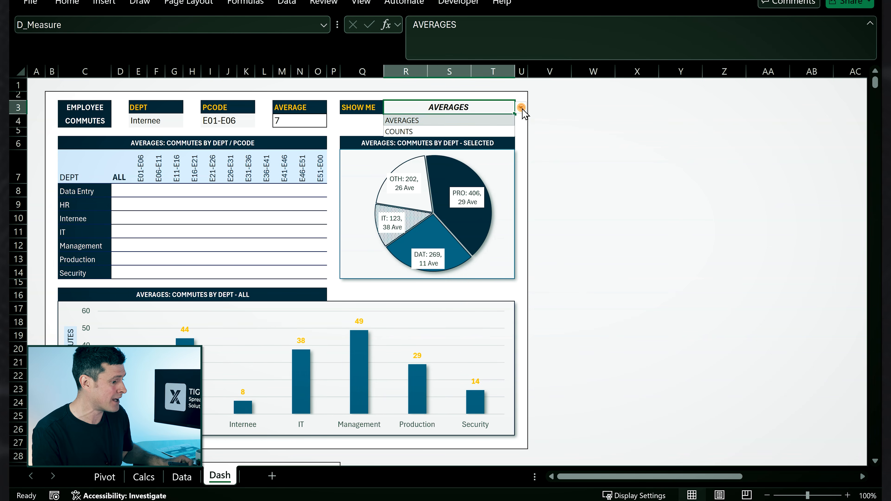
left_click(472, 131)
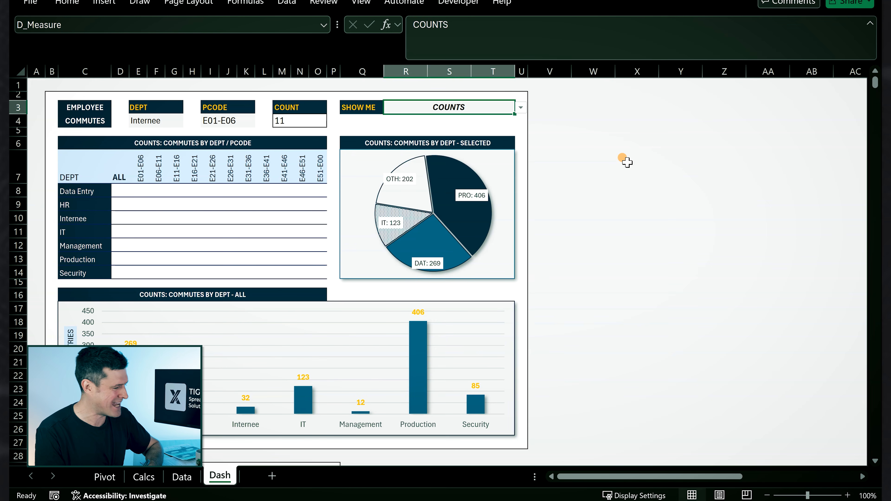
Start a SWITCH formula in D8 of the Dash sheet that tests D_Measure and returns Calcs!D5 for "COUNTS".
left_click(119, 190)
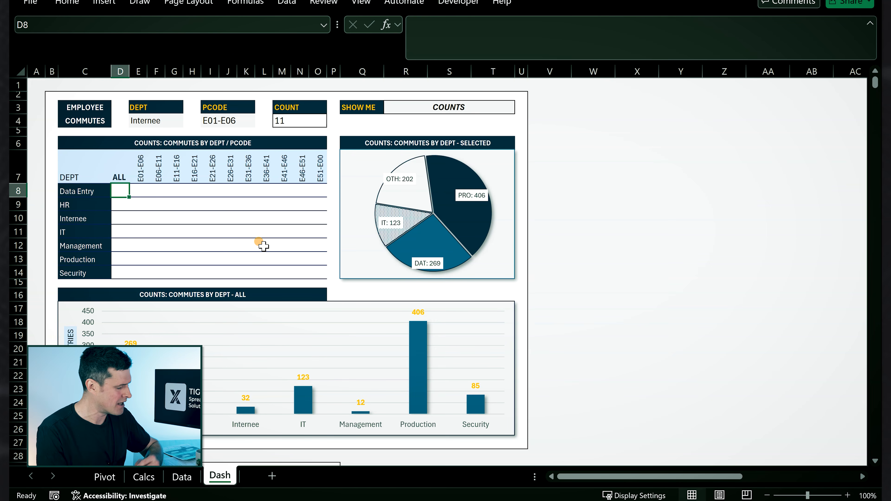
type("=sw")
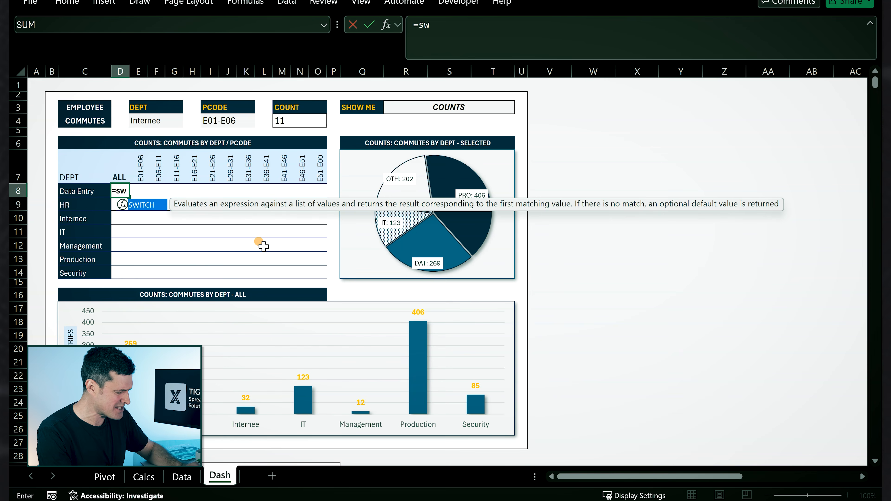
type("ithc")
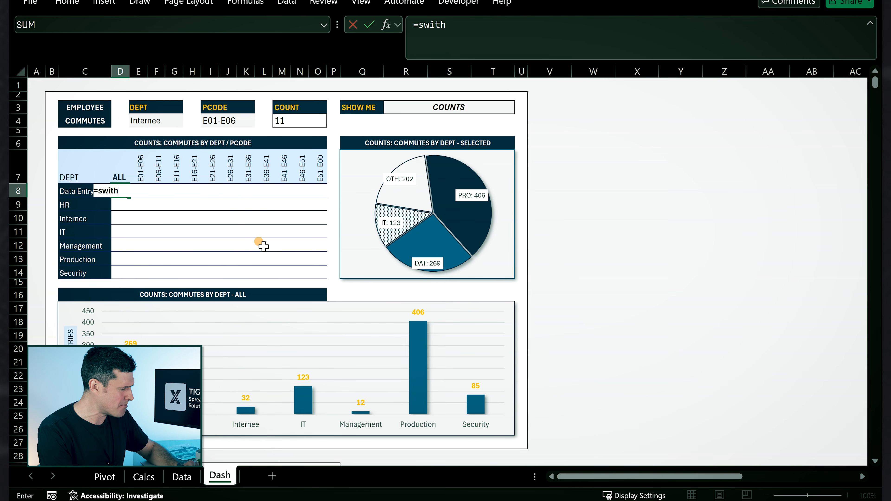
key("BackSpace")
key("BackSpace")
type("ch(")
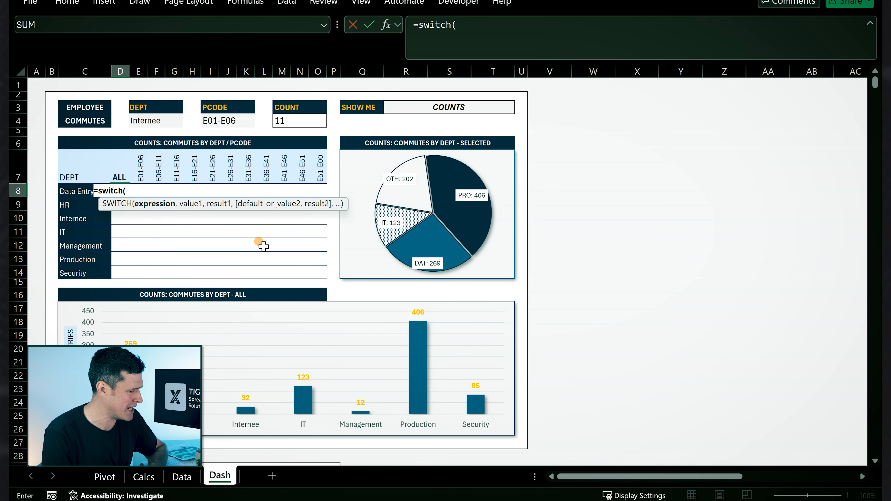
left_click(411, 107)
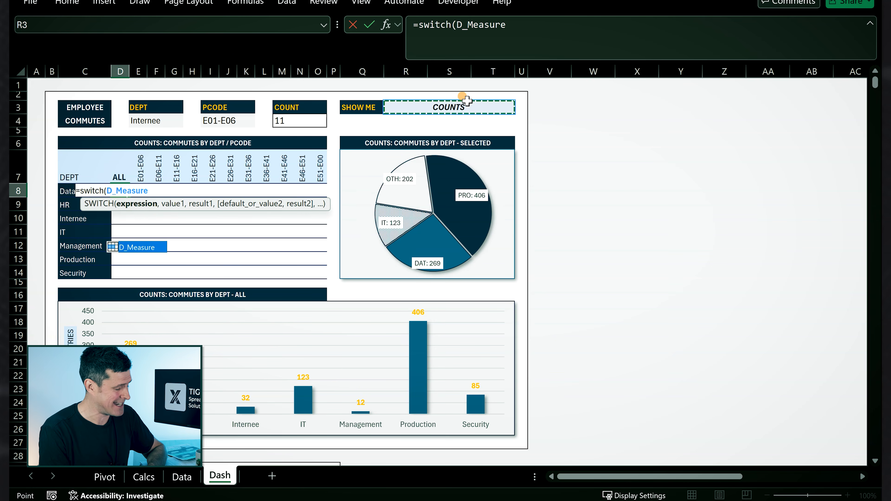
type(",\"")
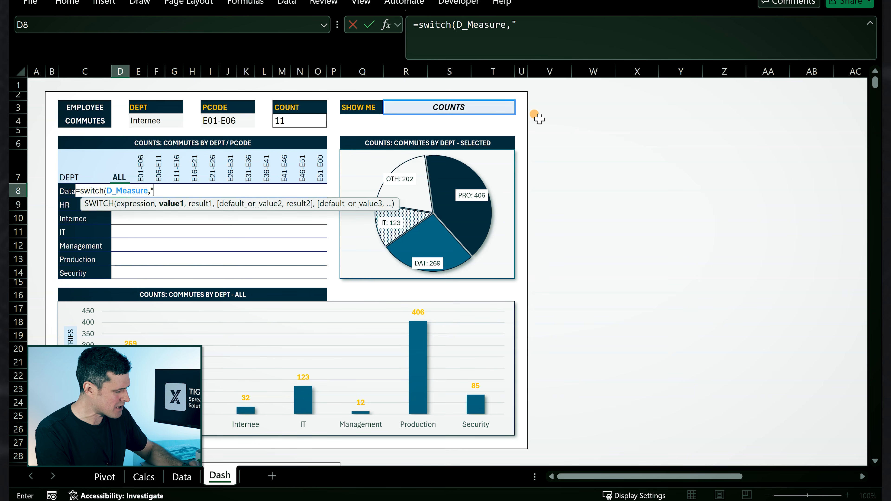
type("COUNTS\",")
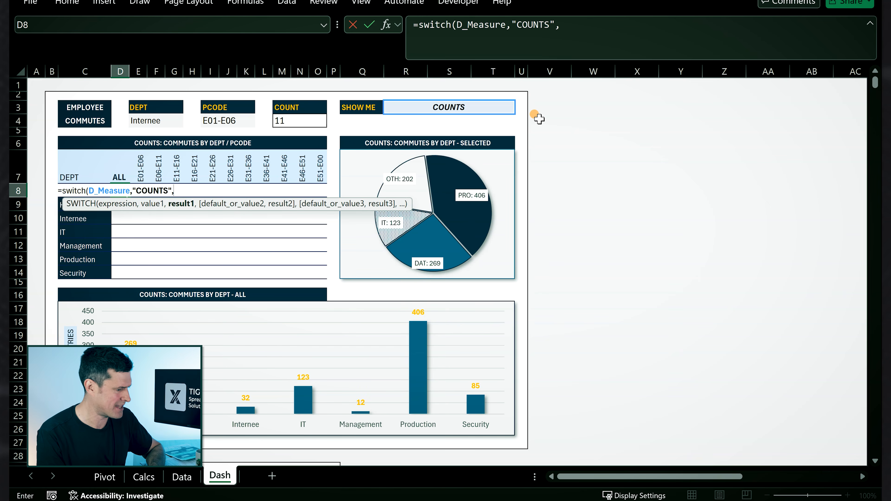
left_click(145, 476)
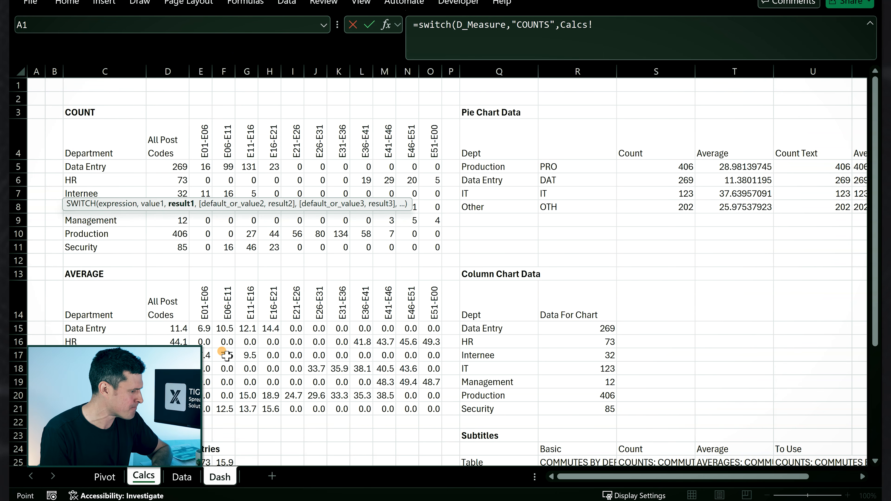
left_click(176, 168)
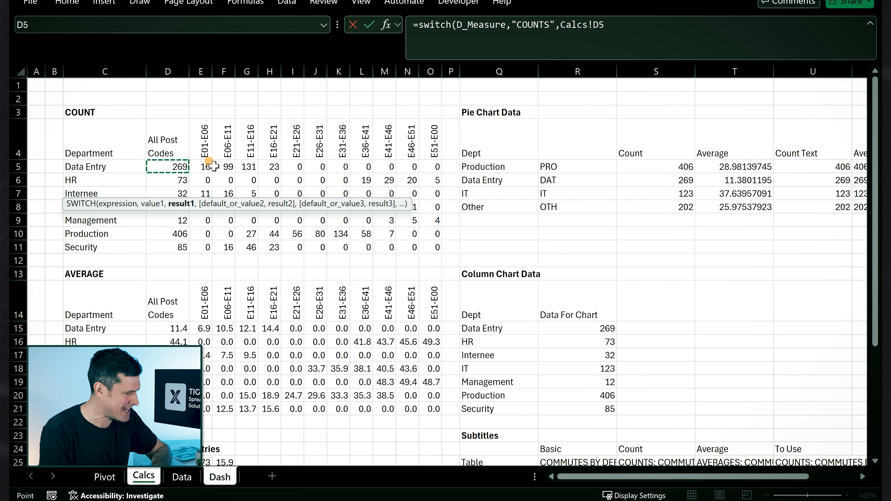
Complete the SWITCH formula in D8 with Calcs!D15 as the result for "AVERAGES".
type(",\"AVERAG")
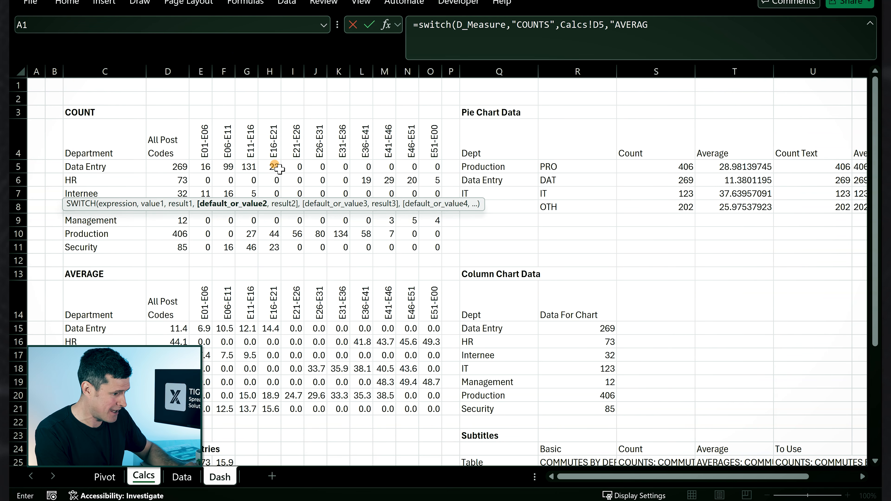
type("ES\",")
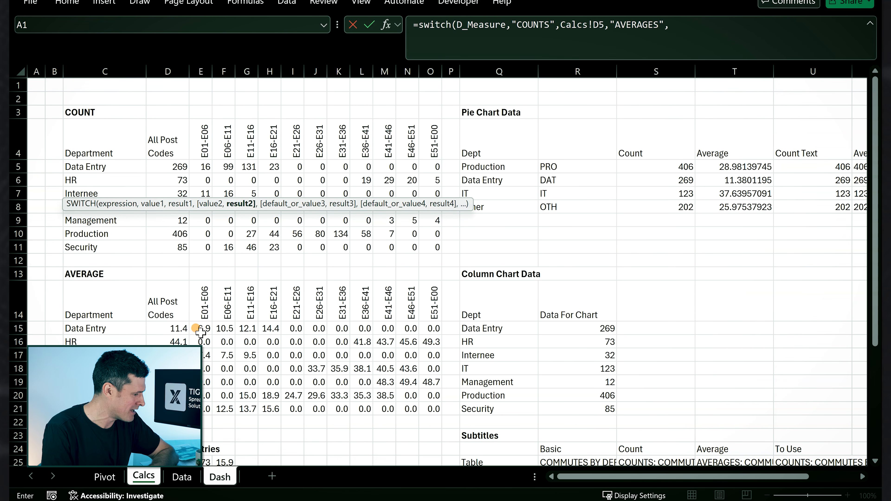
left_click(177, 329)
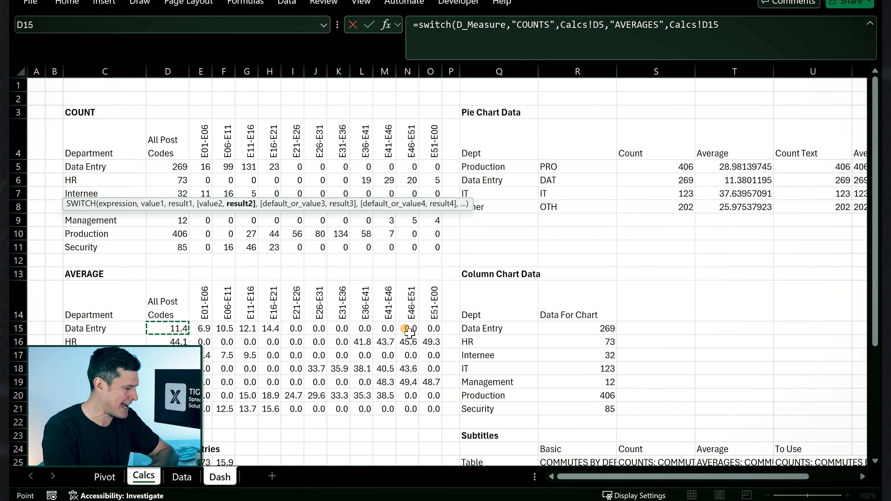
type(")")
key("Return")
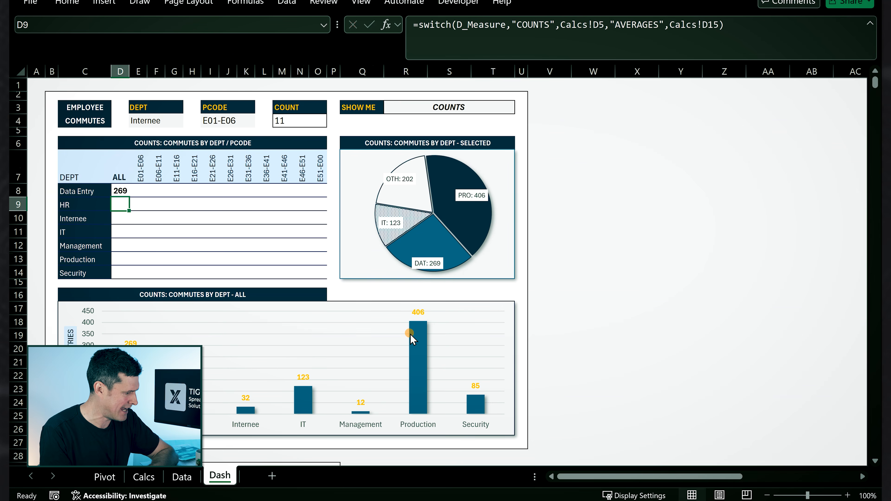
Fill the SWITCH formula from D8 down the ALL column through D14 for every department.
key("shift+Down")
key("shift+Down")
key("shift+Down")
key("shift+Down")
key("shift+Down")
key("shift+Down")
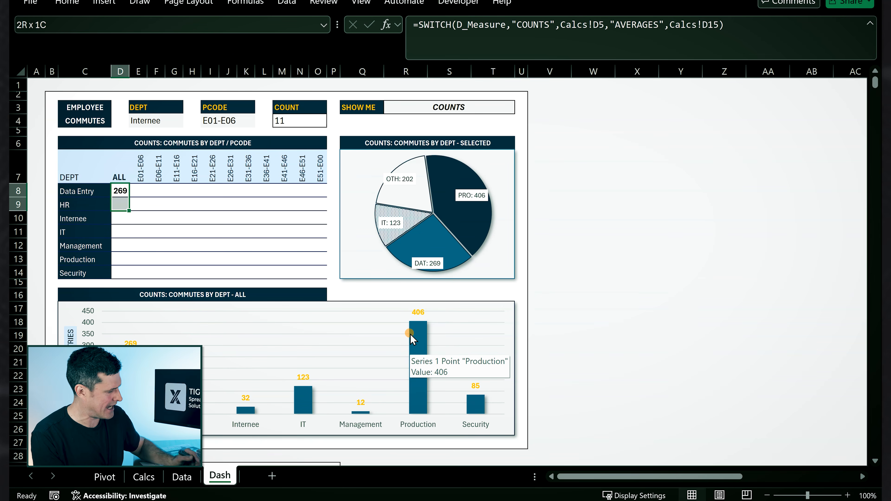
key("ctrl+d")
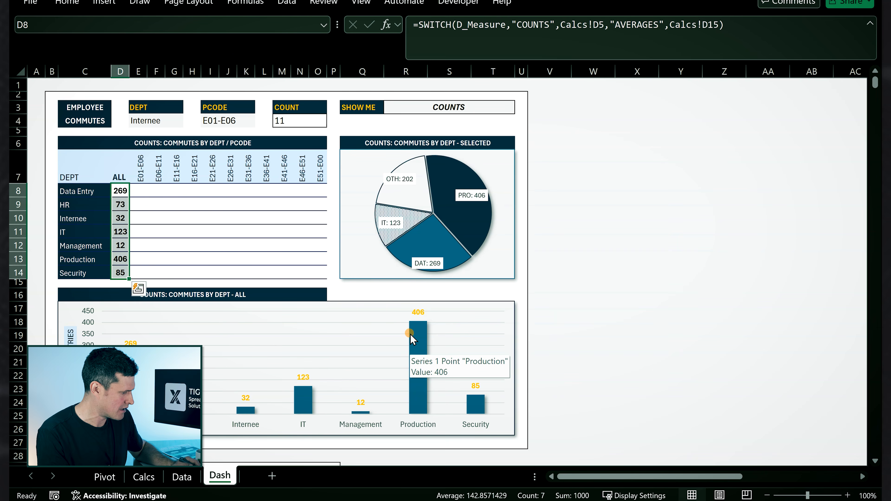
Fill the formulas in D8:D14 across the post code columns through column O.
key("shift+Right")
key("shift+Right")
key("shift+Right")
key("shift+Right")
key("shift+Right")
key("shift+Right")
key("shift+Right")
key("shift+Right")
key("shift+Right")
key("shift+Right")
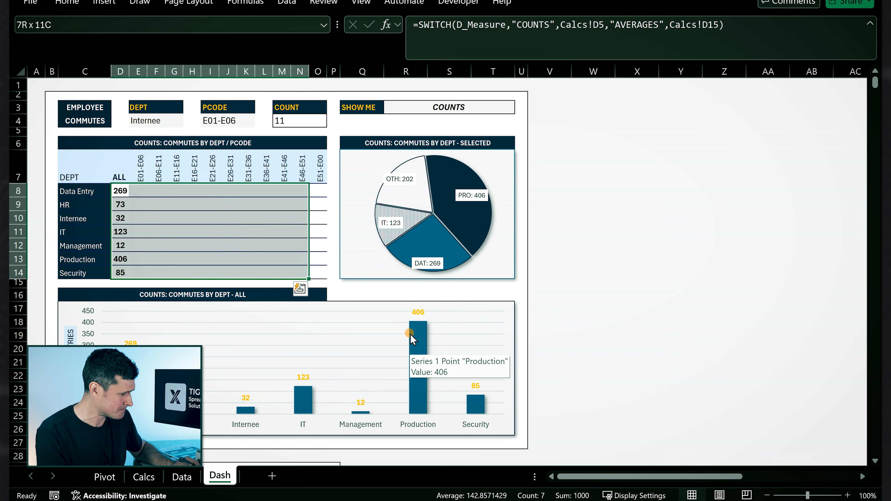
key("ctrl+r")
Remove the bold formatting from the post code group values in E8:O14.
key("Left")
key("Right")
key("shift+Right")
key("shift+Right")
key("shift+Right")
key("shift+Right")
key("shift+Right")
key("shift+Right")
key("shift+Right")
key("shift+Right")
key("shift+Right")
key("shift+Right")
key("shift+Down")
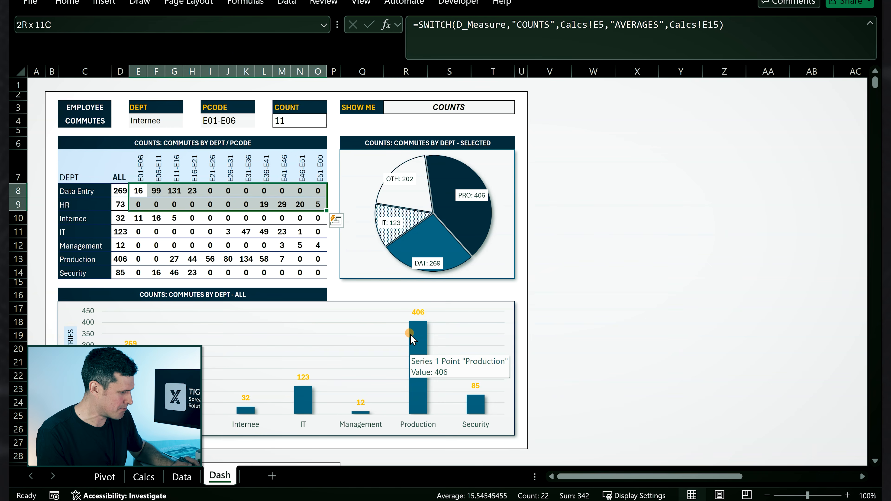
key("shift+Down")
key("shift+Down")
key("shift+Down")
key("shift+Down")
key("shift+Down")
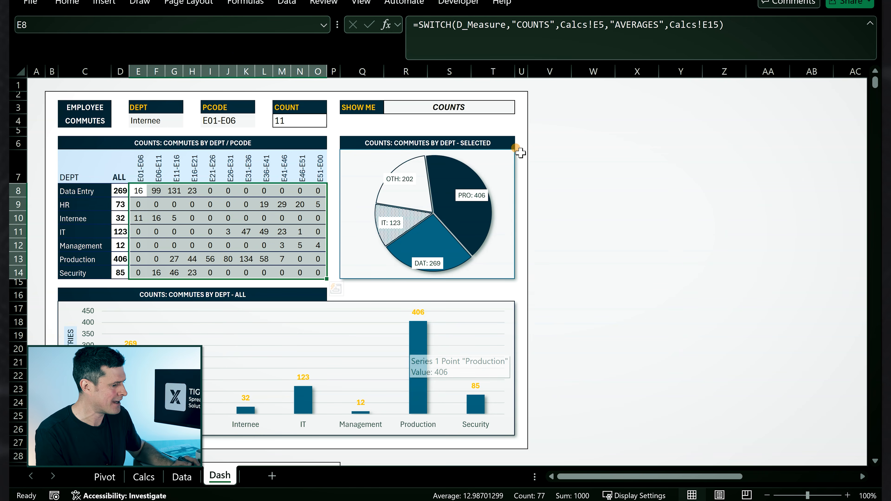
Test the table by switching the SHOW ME selector to AVERAGES and back to COUNTS.
left_click(492, 105)
left_click(518, 108)
left_click(495, 120)
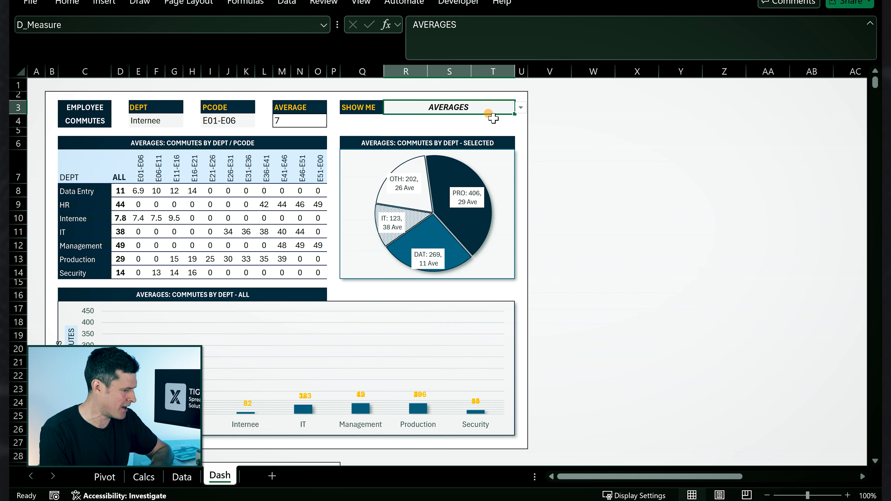
left_click(519, 109)
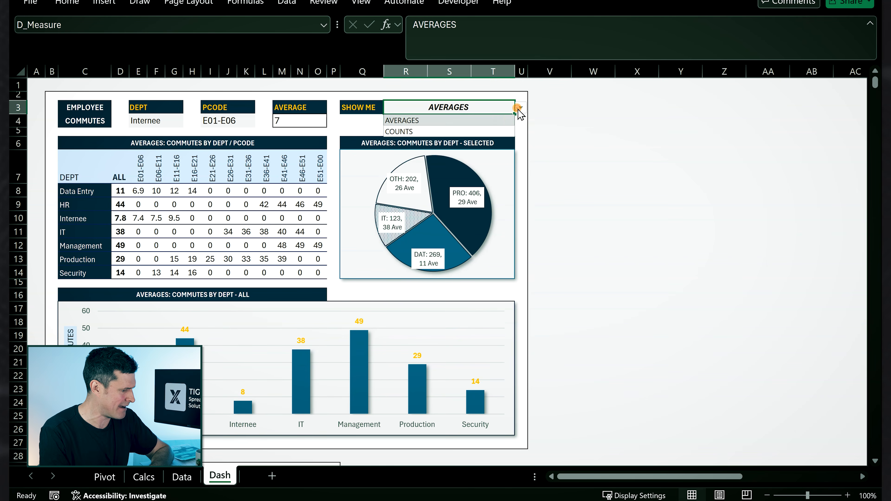
left_click(505, 132)
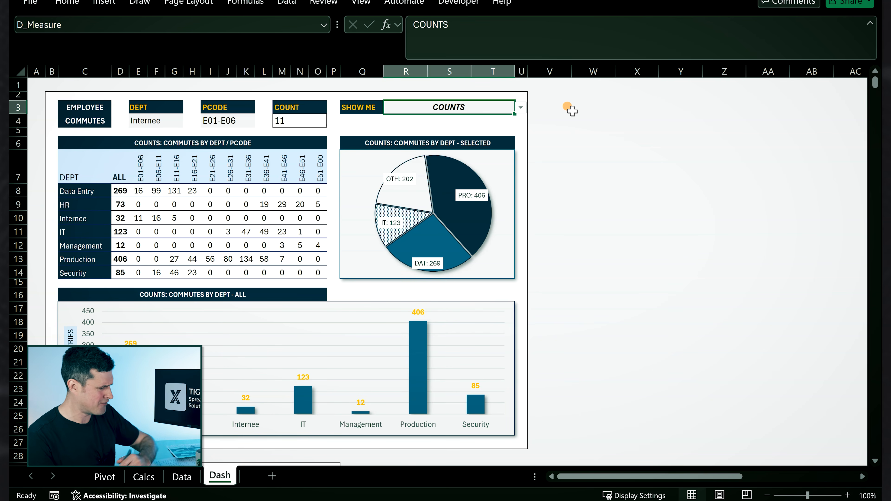
Compare the Internee row of the Dash table with the Internee row in the Pivot sheet's table.
left_click(166, 219)
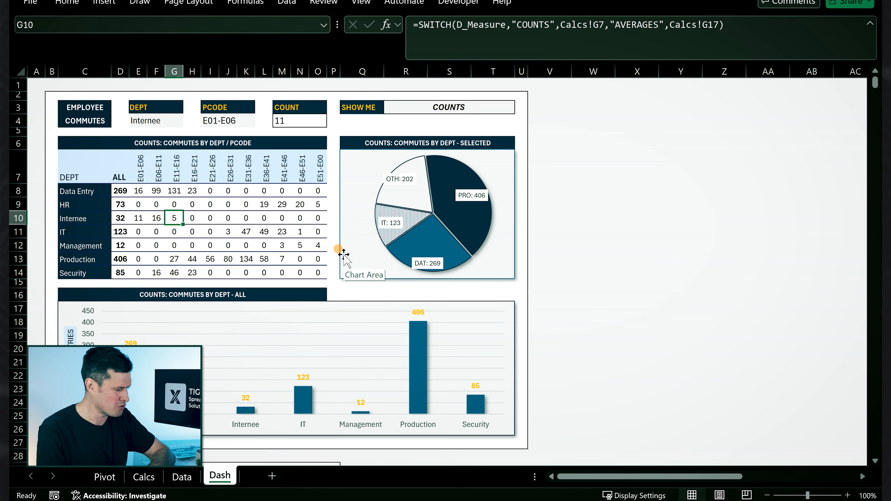
left_click(102, 478)
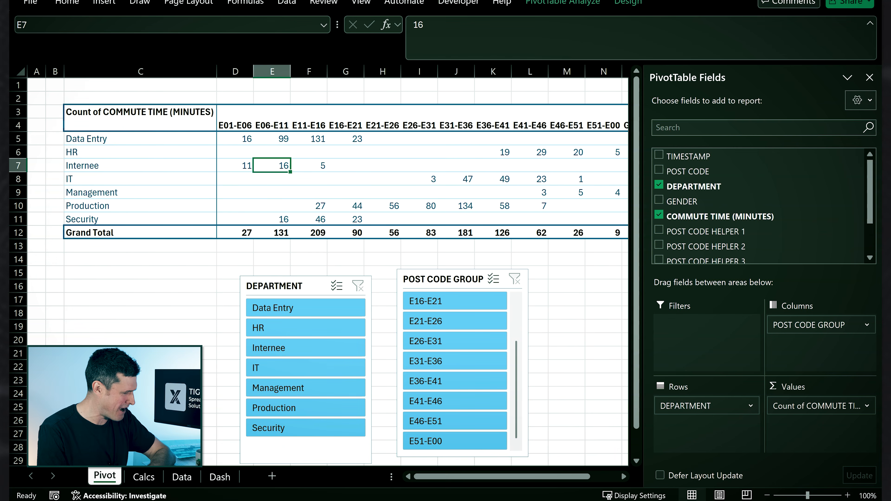
left_click(175, 166)
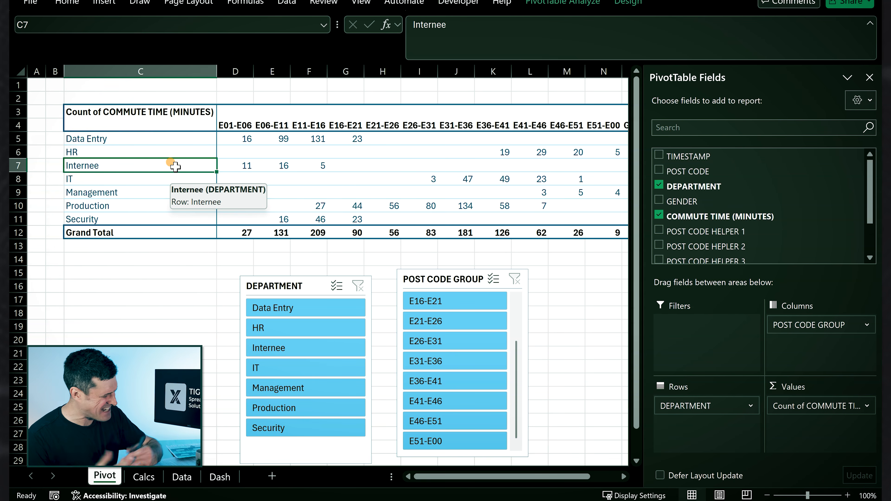
left_click(220, 477)
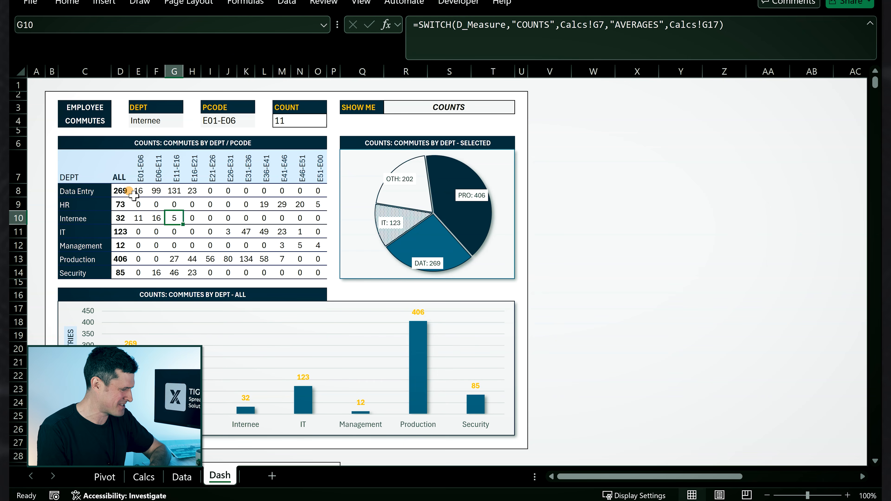
Apply the green-to-white color scale conditional formatting to D8:O14 on the Dash sheet.
mouse_move(396, 213)
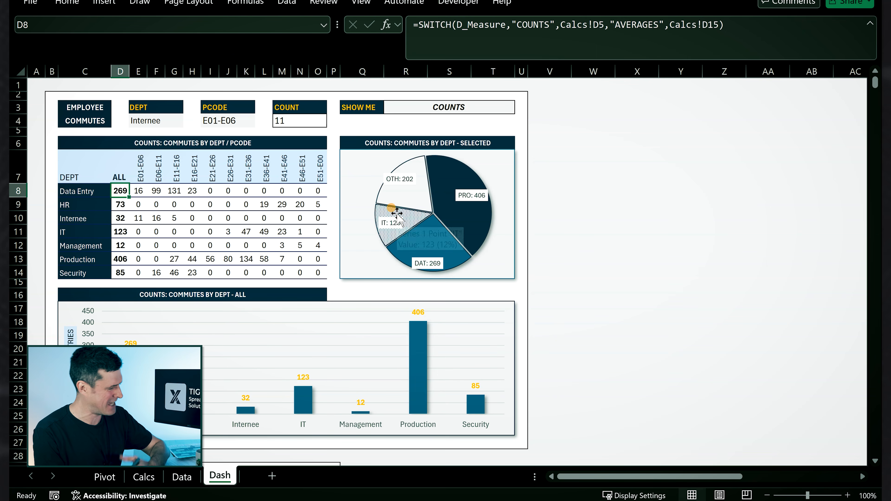
key("shift+Right")
key("shift+Right")
key("shift+Right")
key("shift+Right")
key("shift+Right")
key("shift+Right")
key("shift+Right")
key("shift+Right")
key("shift+Right")
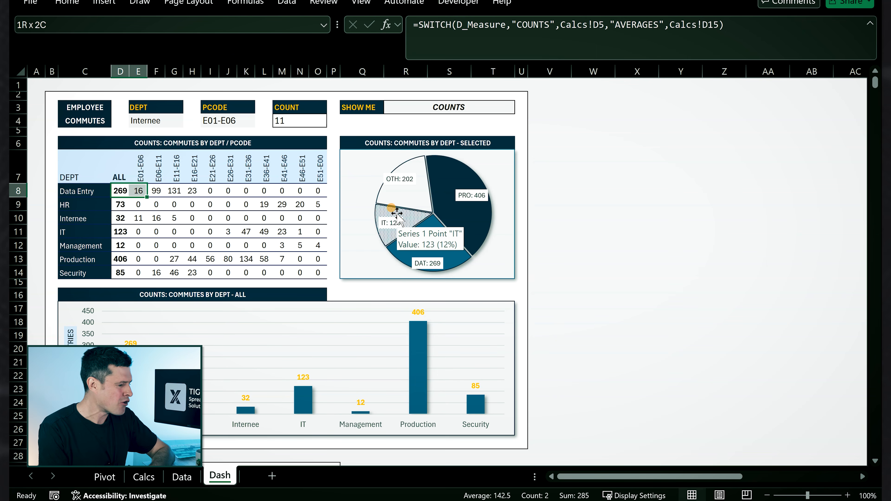
key("shift+Right")
key("shift+Right")
key("shift+Down")
key("shift+Down")
key("shift+Down")
key("shift+Down")
key("shift+Down")
key("shift+Down")
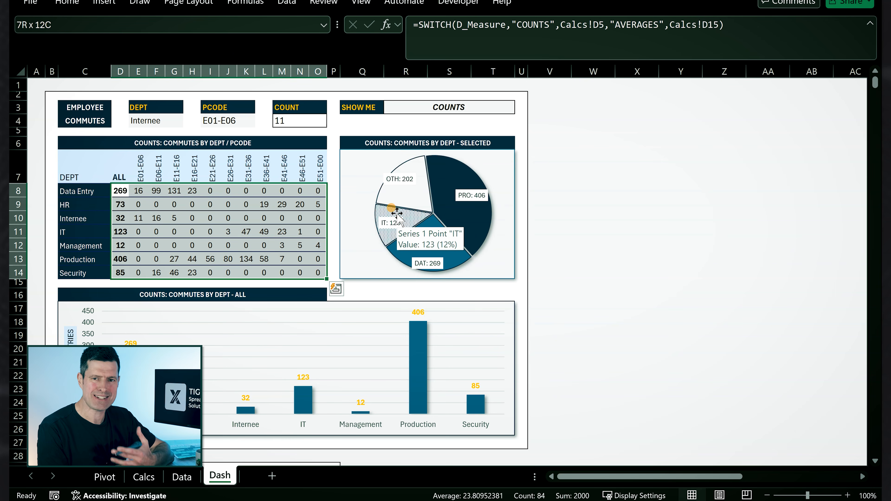
left_click(76, 6)
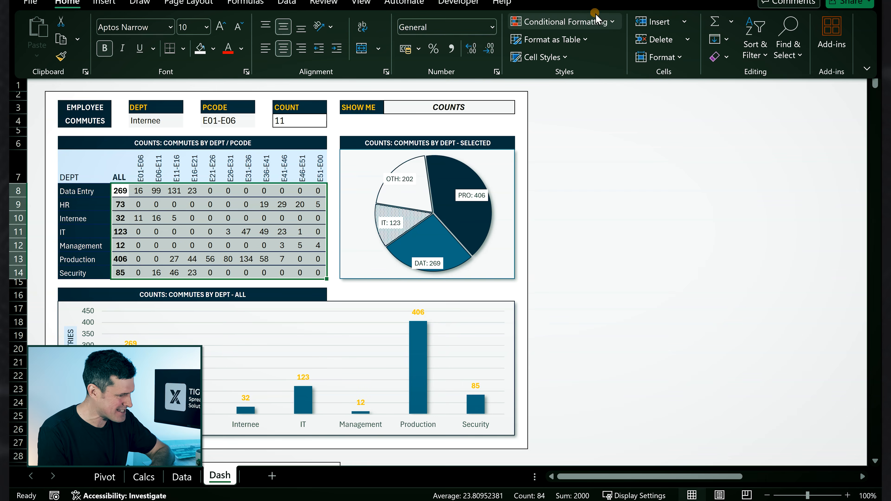
left_click(596, 19)
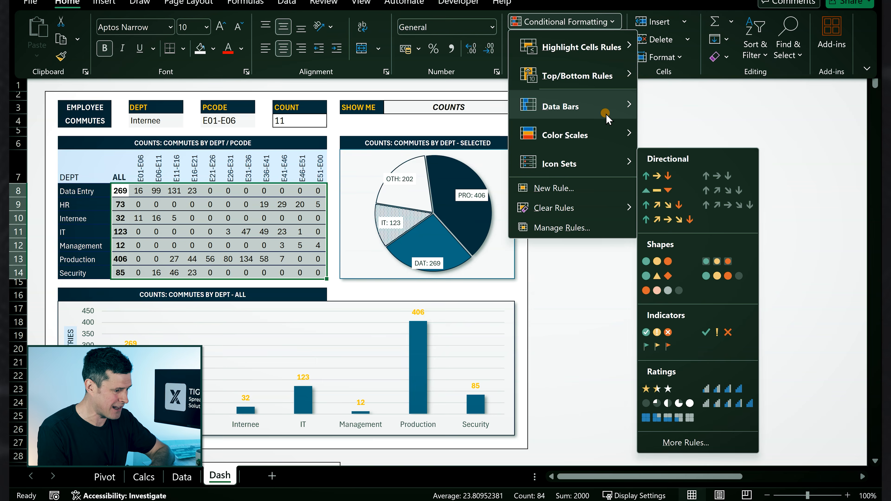
mouse_move(618, 133)
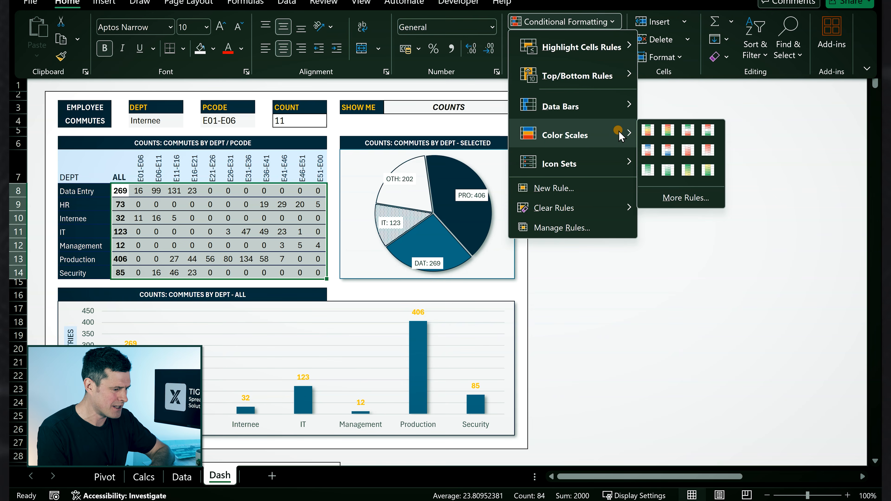
left_click(648, 170)
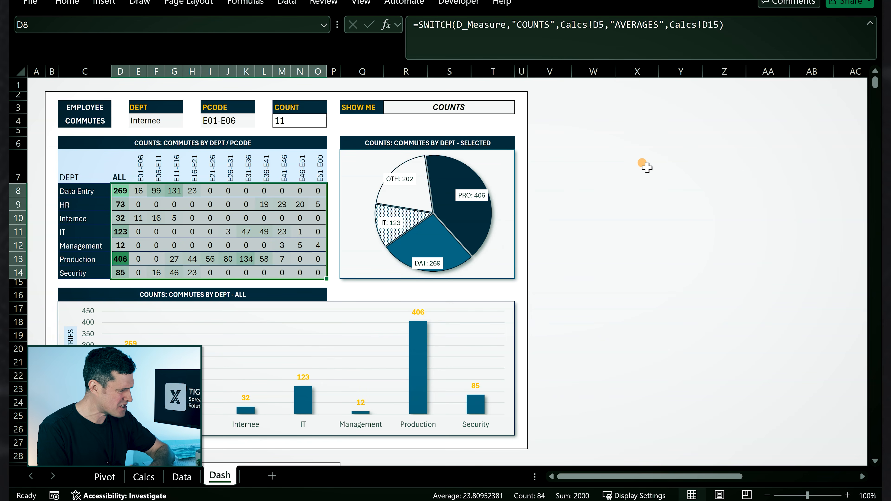
Set the SHOW ME selector on the Dash sheet to AVERAGES.
left_click(602, 194)
left_click(496, 103)
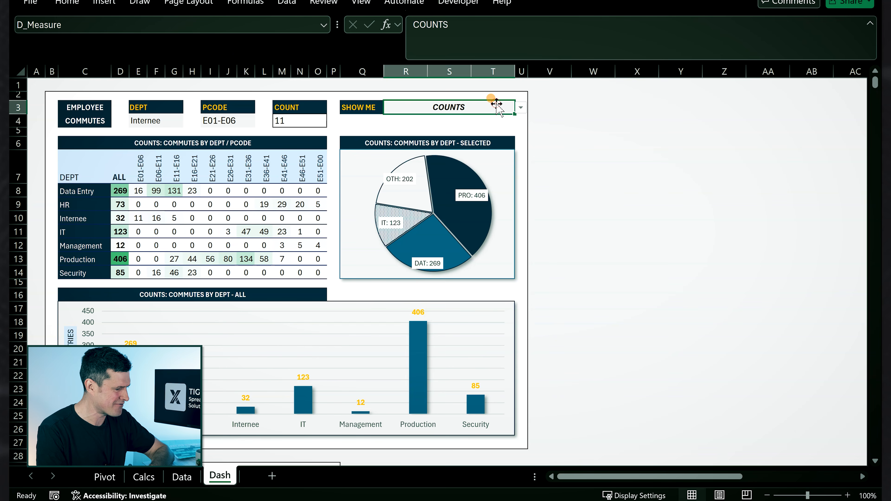
left_click(521, 107)
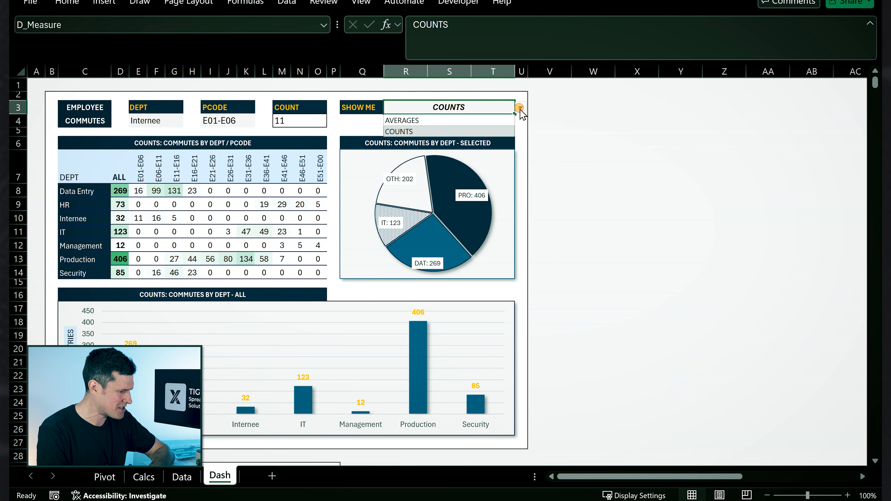
left_click(505, 120)
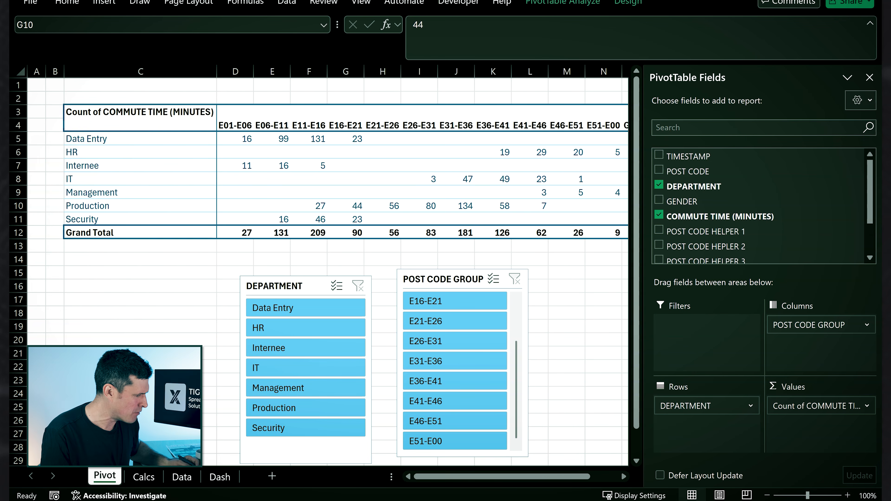
Drill into the Data Entry count for E01-E06 in the Pivot sheet's table to list its underlying records.
left_click(241, 137)
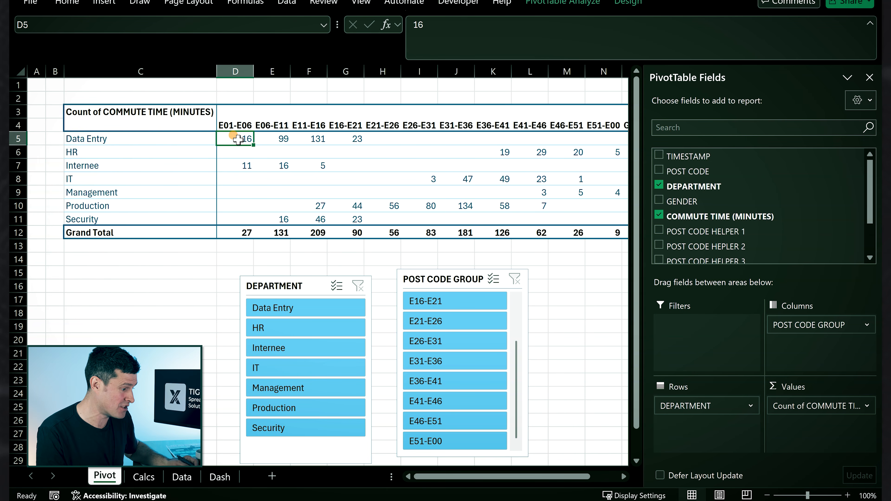
double_click(239, 140)
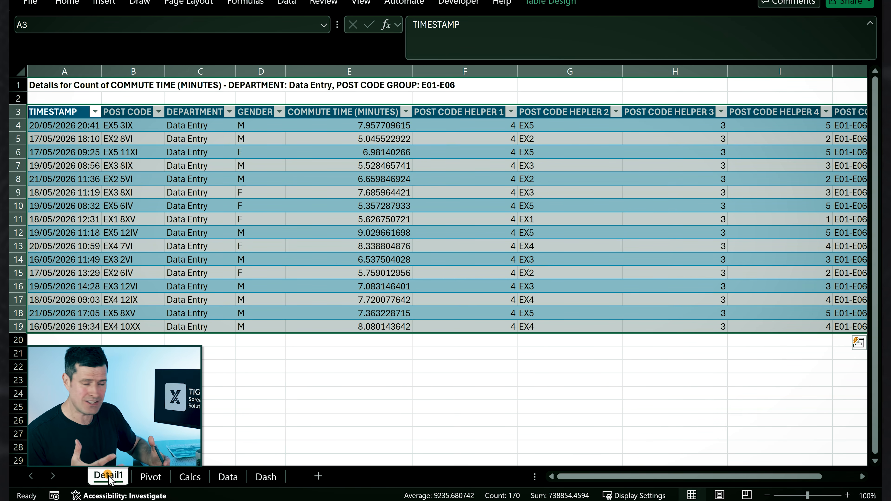
left_click(176, 233)
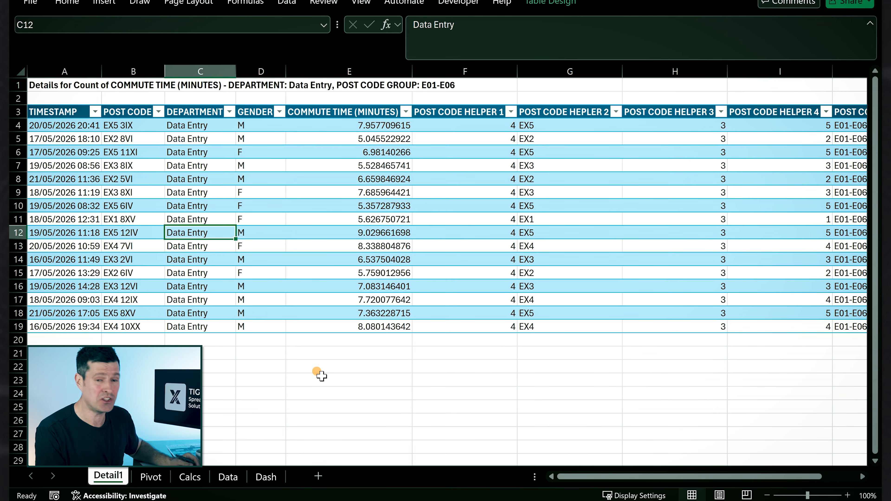
Review the FILTER formula in C34 of the Dash sheet's DATA DISPLAY section and set its DEPT selector to Data Entry.
left_click(265, 476)
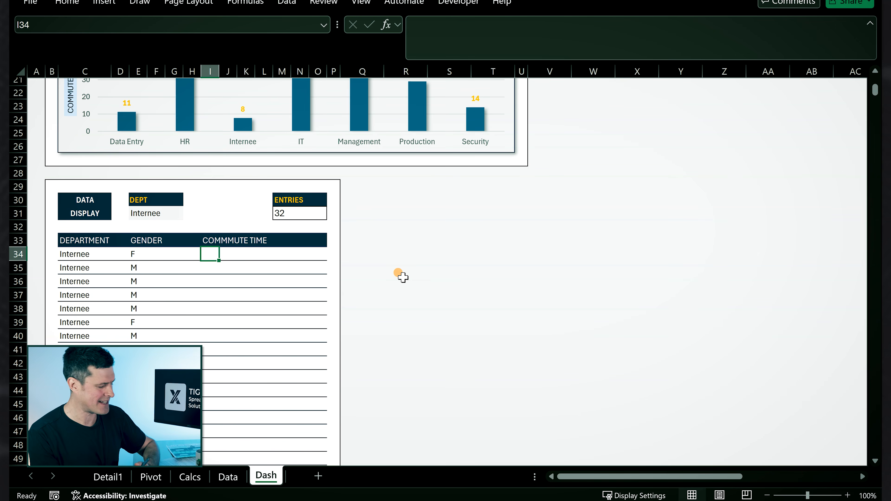
key("Left")
key("Left")
key("Left")
key("Left")
key("Left")
key("Left")
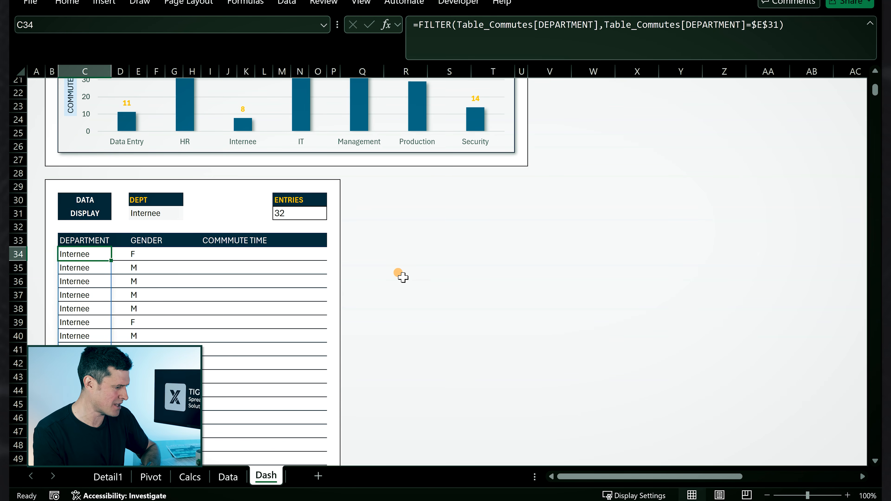
left_click(159, 212)
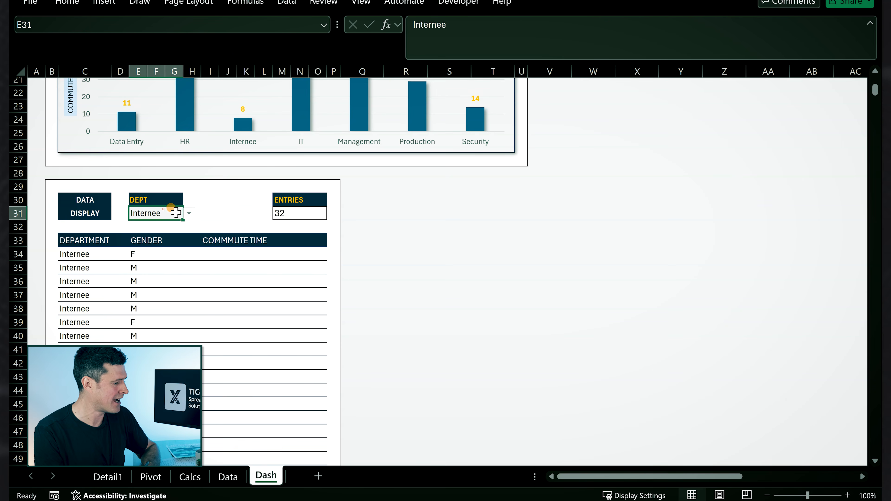
left_click(191, 214)
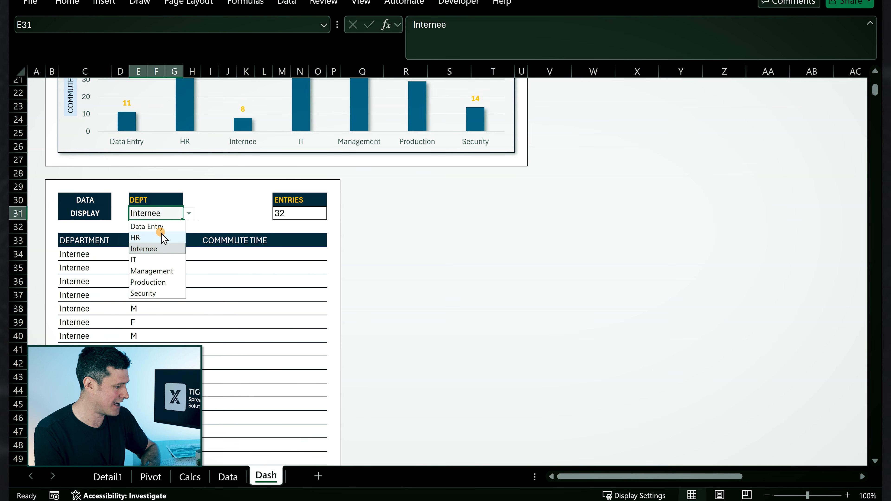
left_click(162, 227)
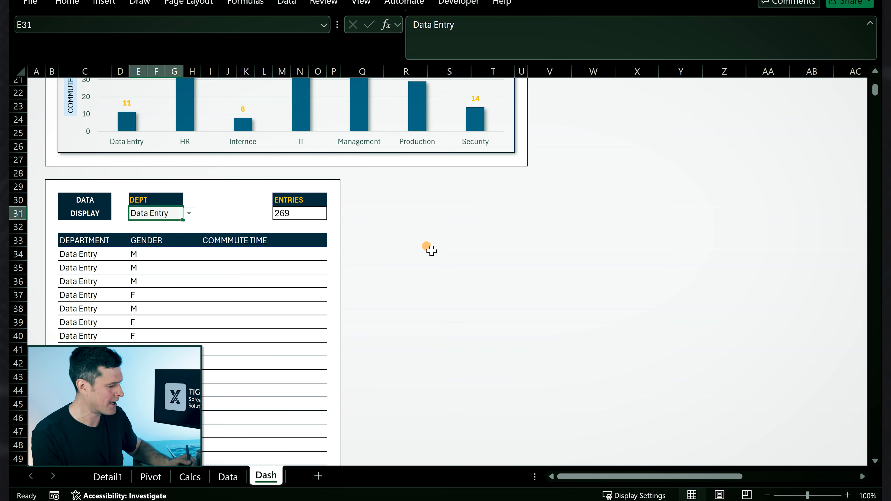
Start a FILTER formula in I34, under the commute time header, with Table_Commutes[COMMUTE TIME (MINUTES)] as the array.
key("Return")
key("Down")
key("Down")
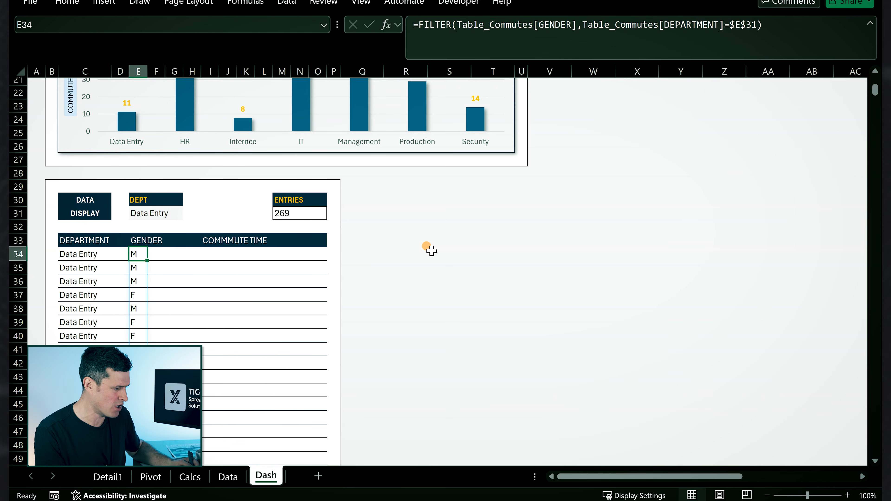
key("Left")
key("Left")
key("Right")
key("Right")
key("Right")
key("Right")
key("Right")
key("Right")
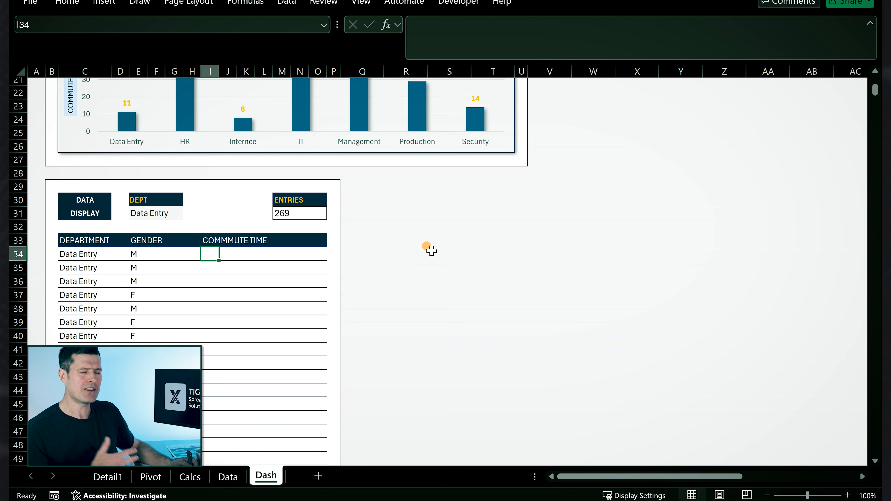
type("=fi")
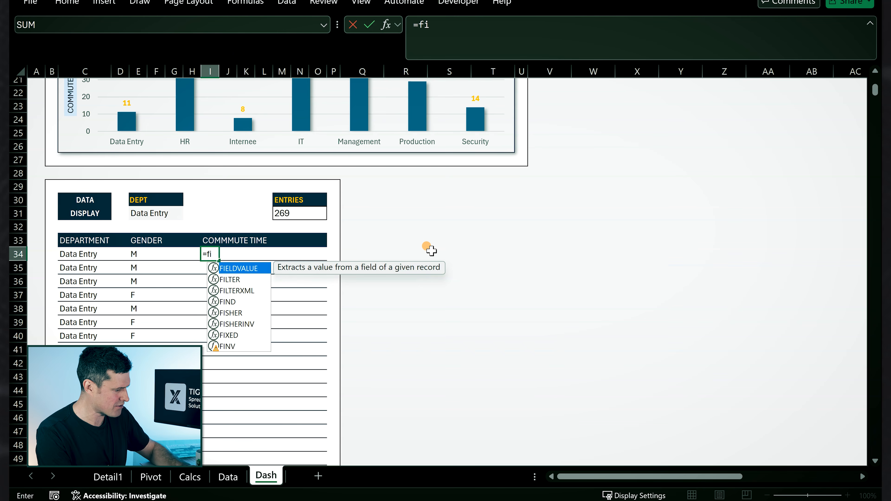
key("Down")
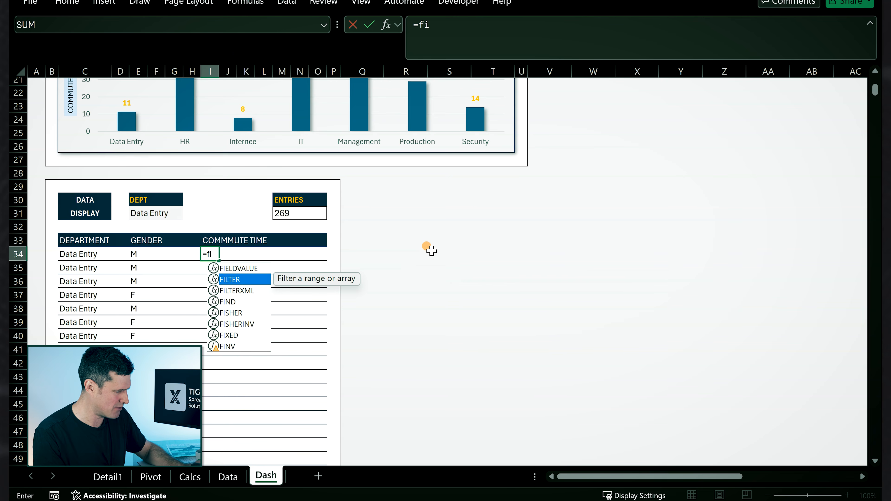
key("Tab")
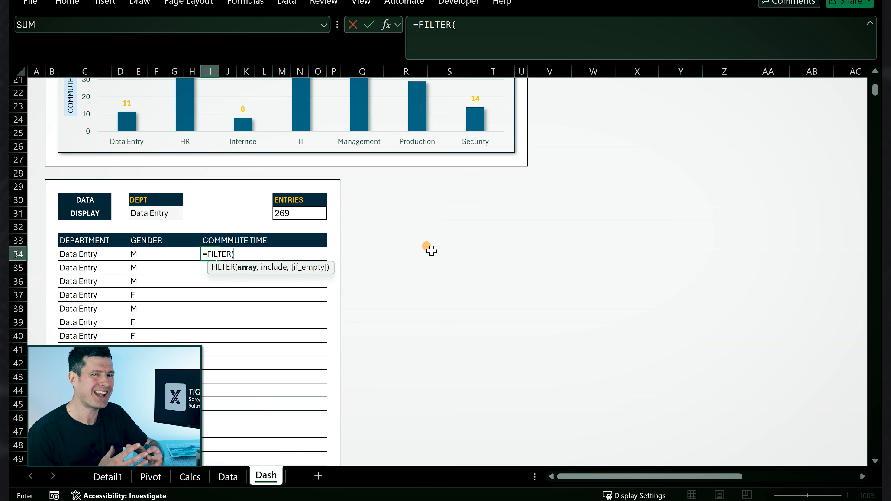
type("tablre")
key("BackSpace")
key("BackSpace")
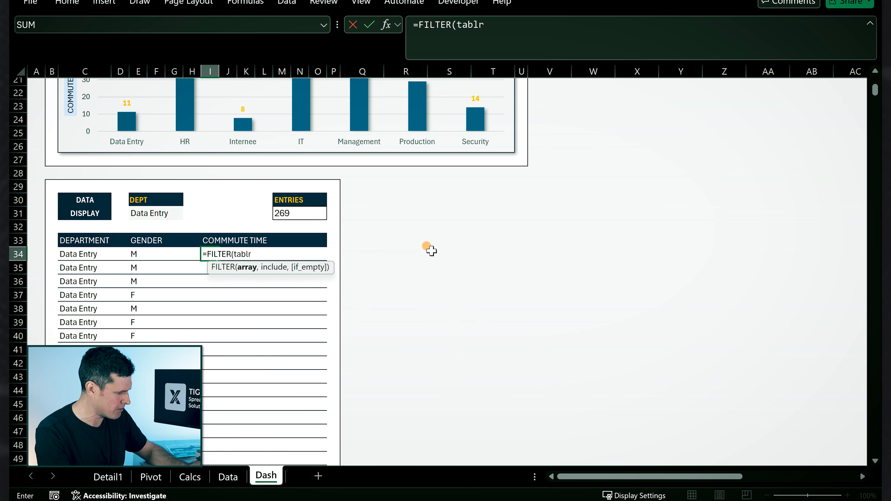
type("e")
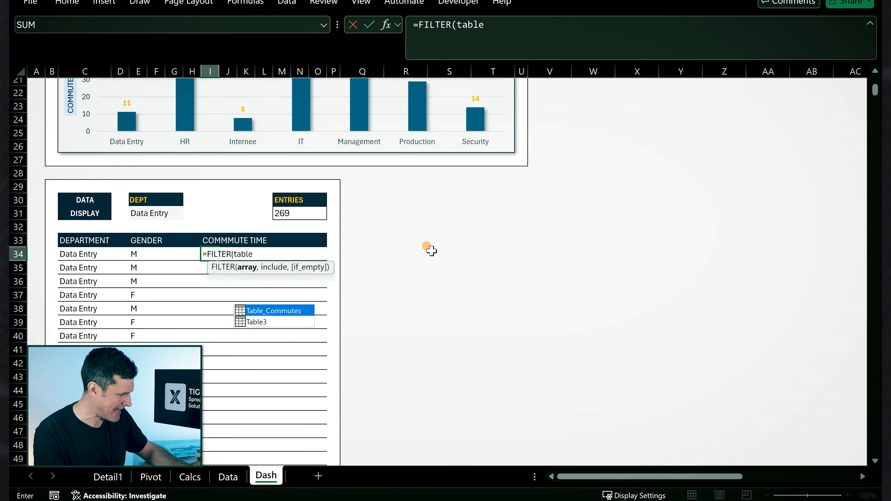
key("Tab")
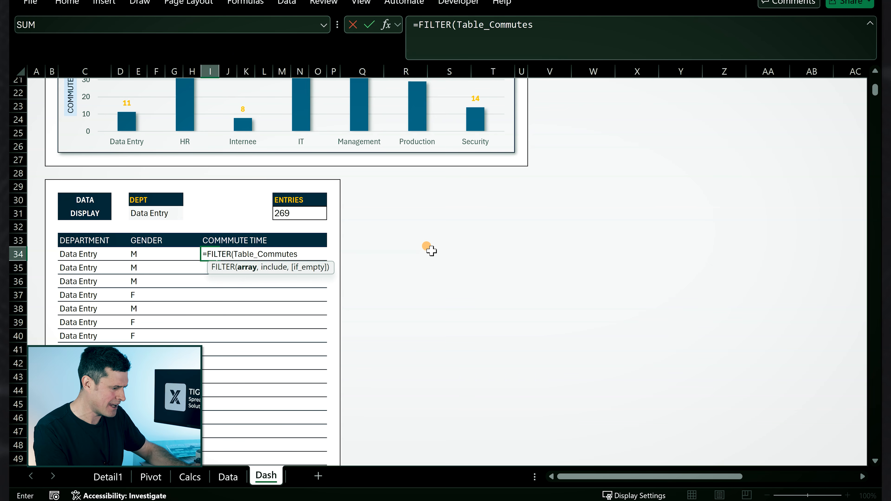
type("[")
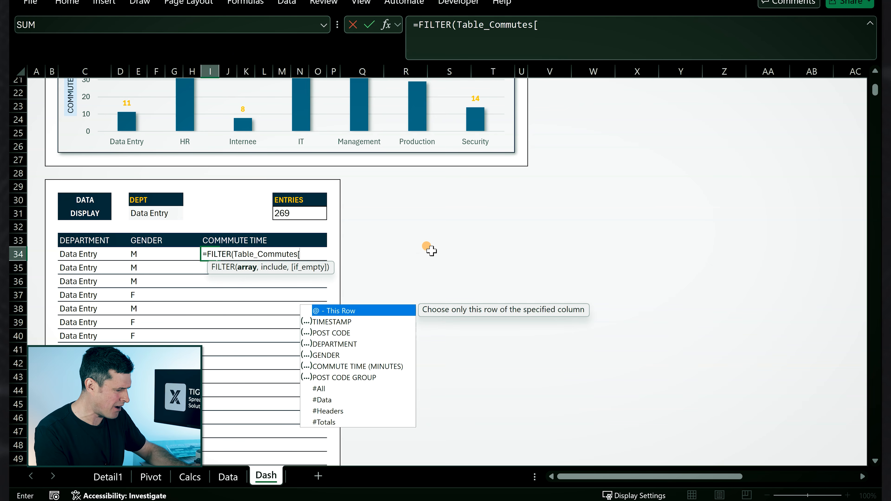
key("Down")
key("Down")
key("Down")
key("Down")
key("Down")
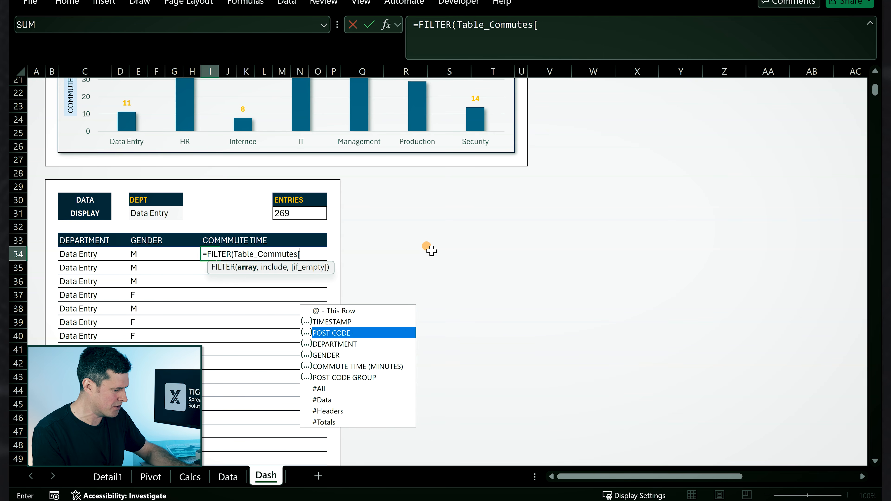
key("Tab")
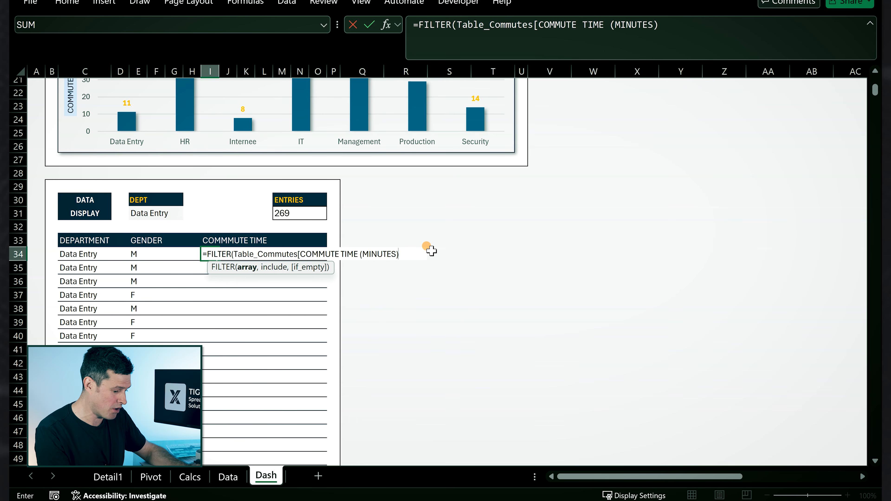
type("],")
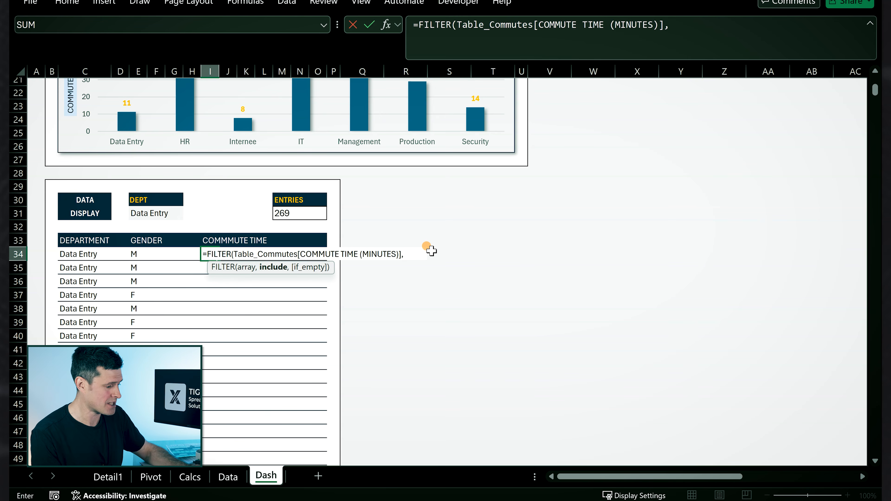
Complete the FILTER formula in I34 with the include condition Table_Commutes[DEPARTMENT]=$E$31 and enter it.
type("table")
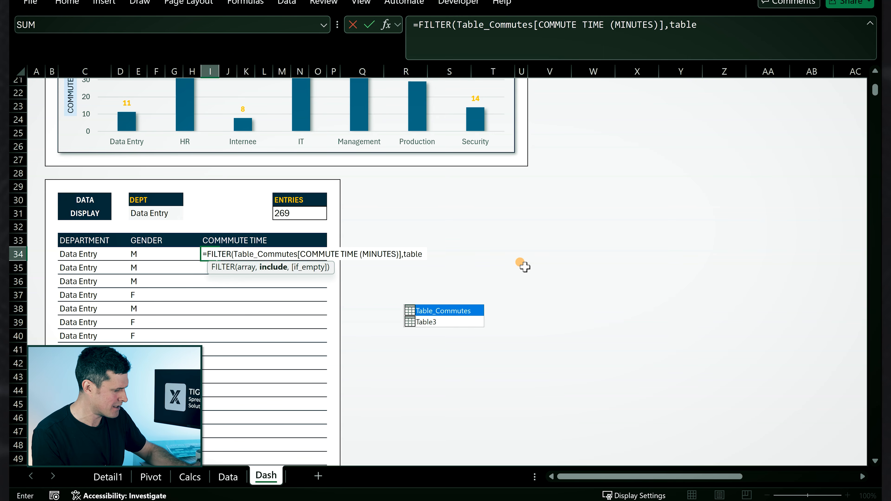
key("Tab")
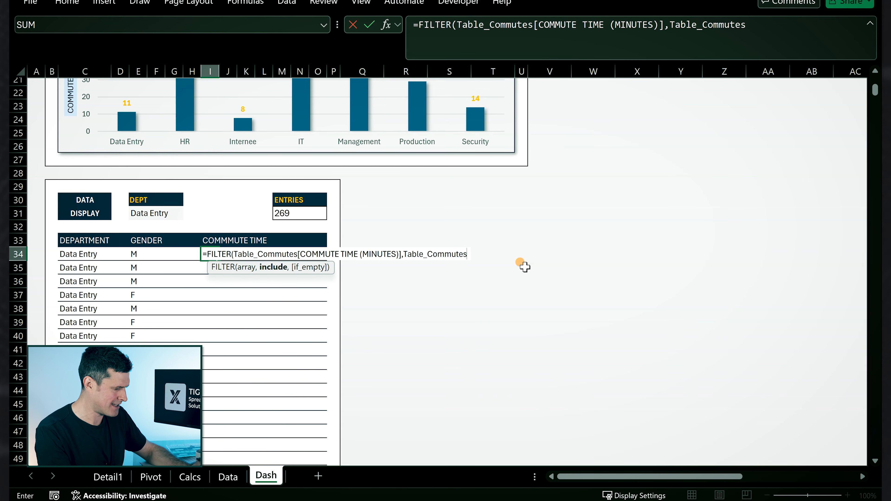
type("[")
key("Down")
key("Down")
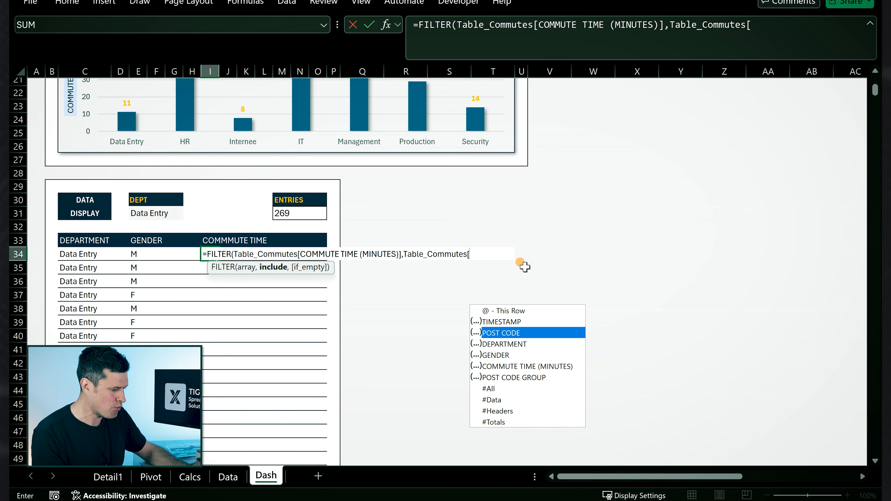
key("Up")
key("Down")
key("Down")
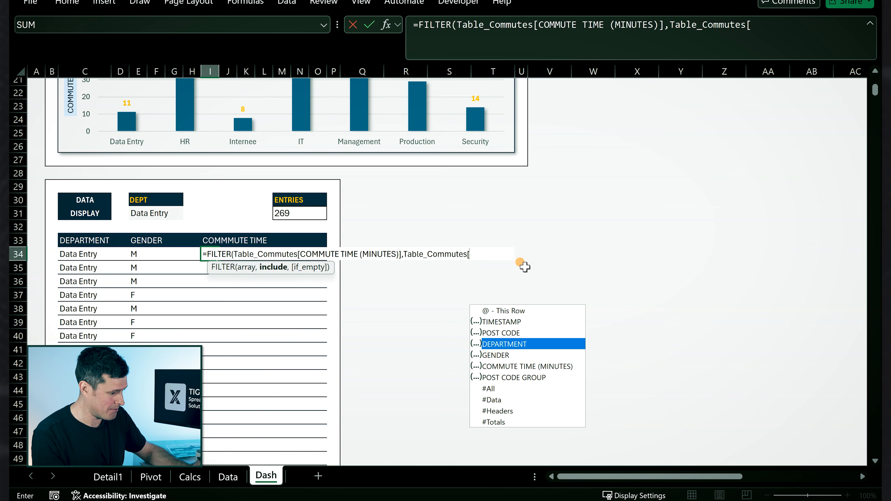
key("Tab")
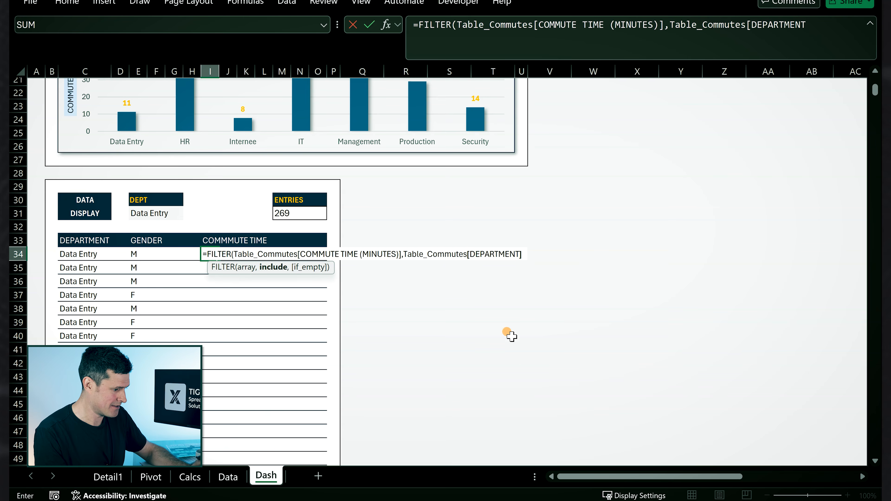
type("=")
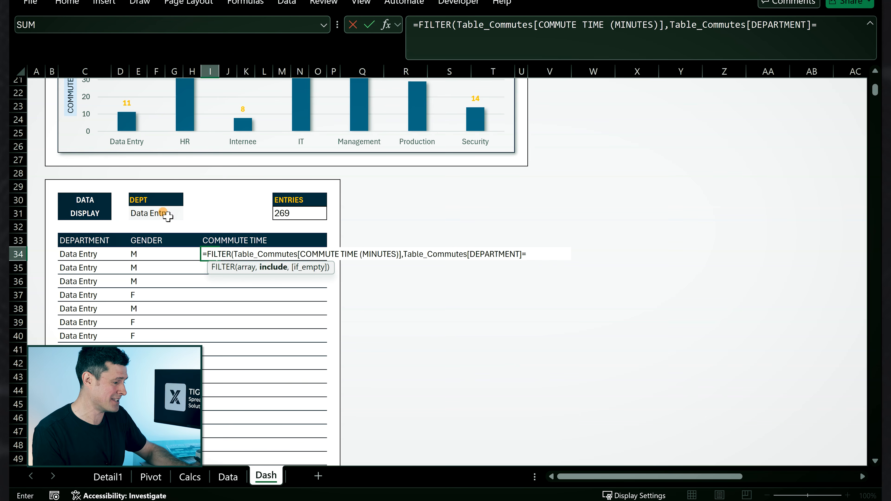
left_click(147, 212)
key("F4")
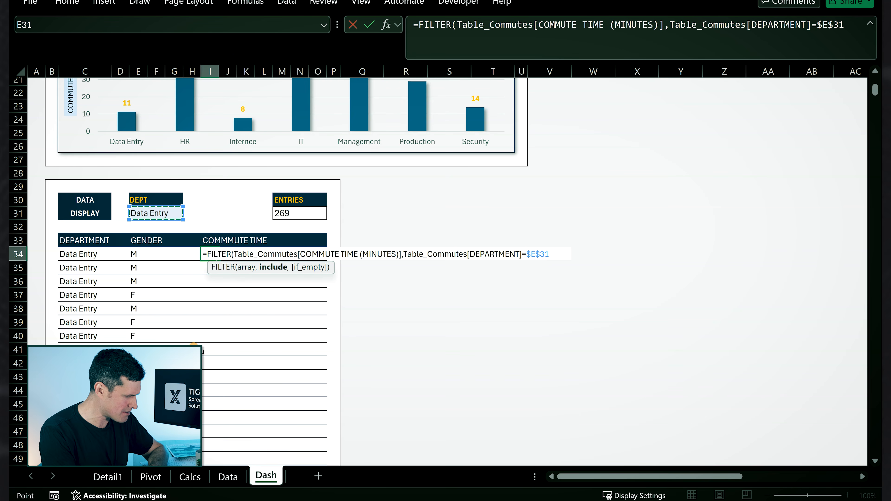
type(")_")
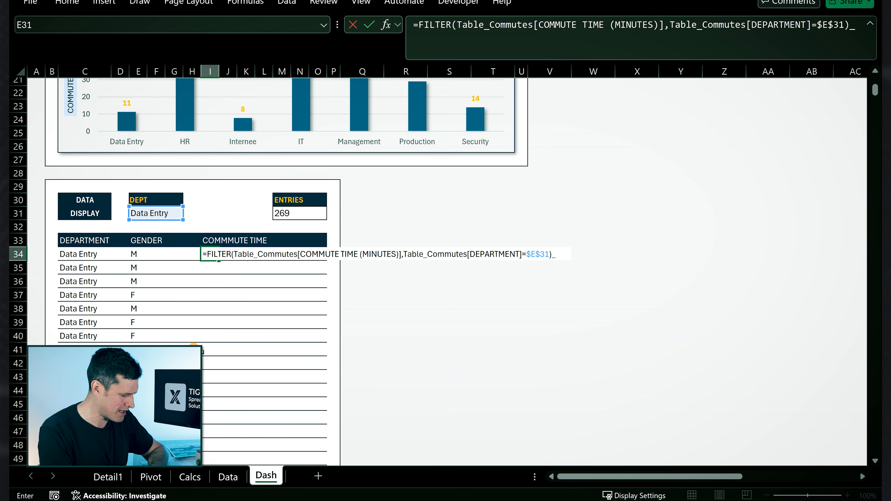
key("ctrl+Return")
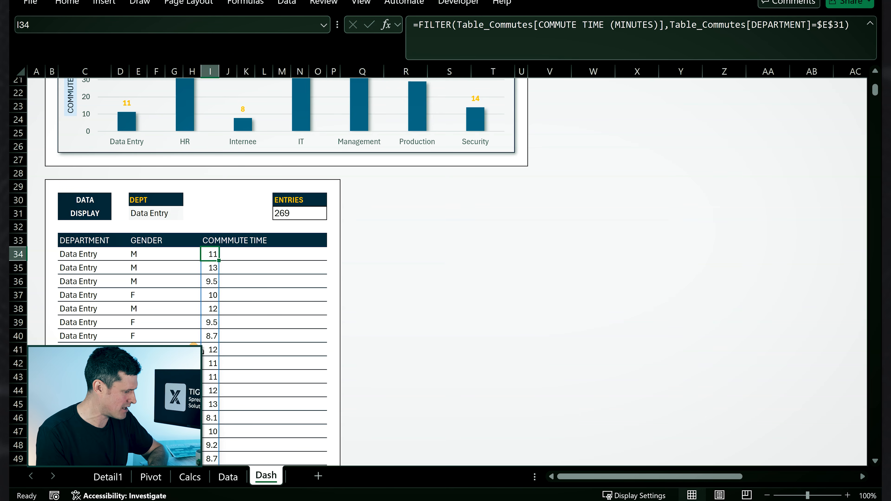
Examine the spilled commute times in column I from I34 down to their last row and back.
key("ctrl+Down")
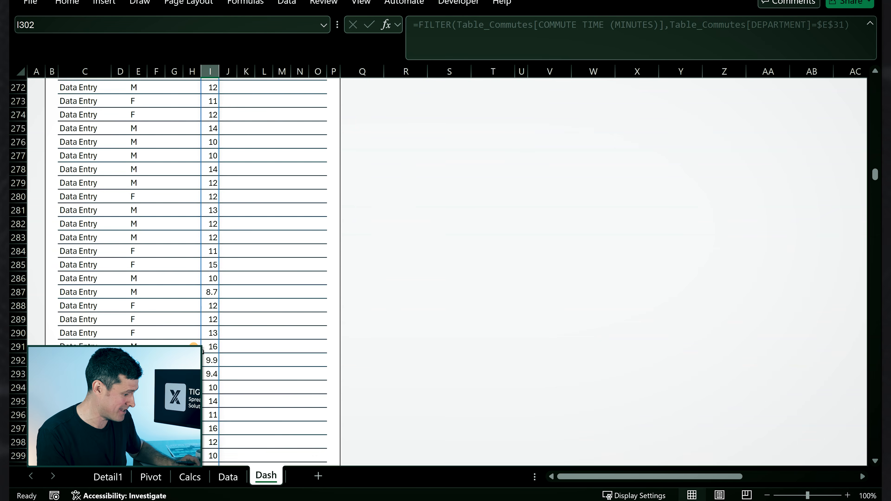
scroll(270, 314, "down", 2)
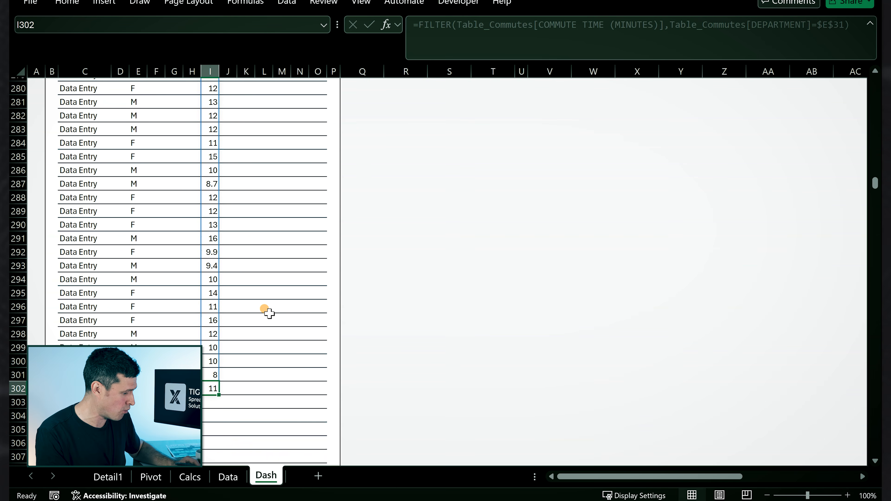
key("ctrl+Up")
key("Up")
key("Up")
key("Up")
key("Up")
key("Up")
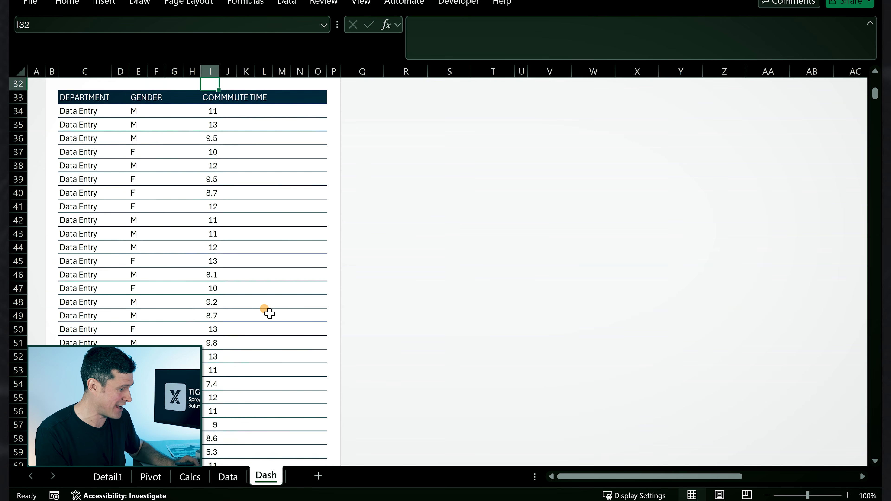
key("Down")
key("Down")
key("Down")
key("Down")
key("Down")
key("Down")
Highlight C34:J34, the first record of the DATA DISPLAY section, for comparison with the source data.
key("Left")
key("Left")
key("Left")
key("Left")
key("Left")
key("Left")
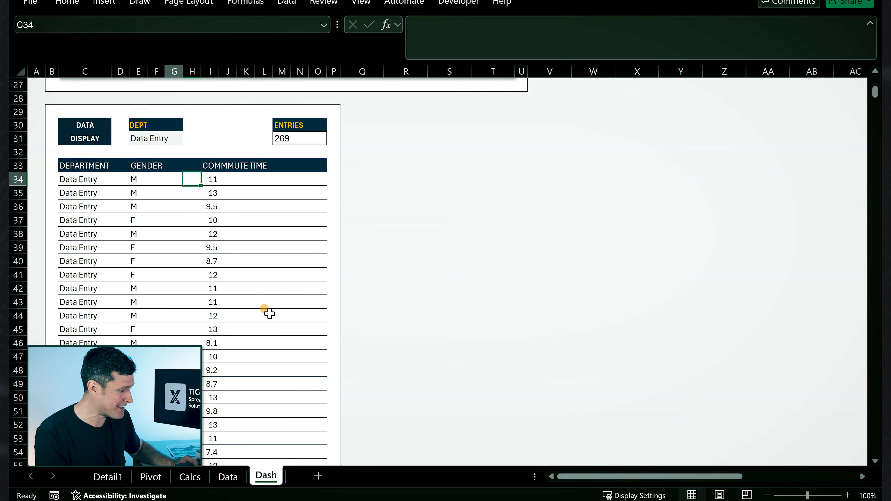
key("shift+Right")
key("shift+Right")
key("shift+Right")
key("shift+Right")
key("shift+Right")
key("shift+Right")
key("shift+Right")
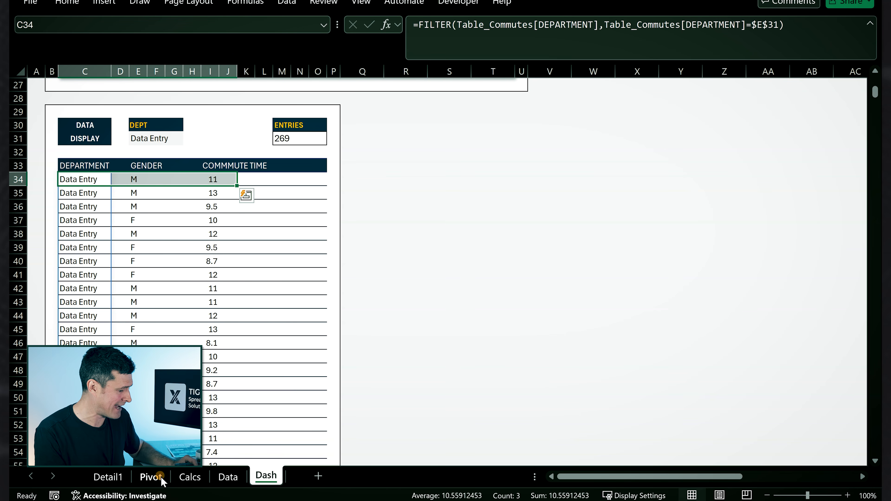
Check the department, gender and commute time of the first record in E5:G5 on the Data sheet, and return to the Dash sheet.
left_click(229, 476)
left_click(222, 366)
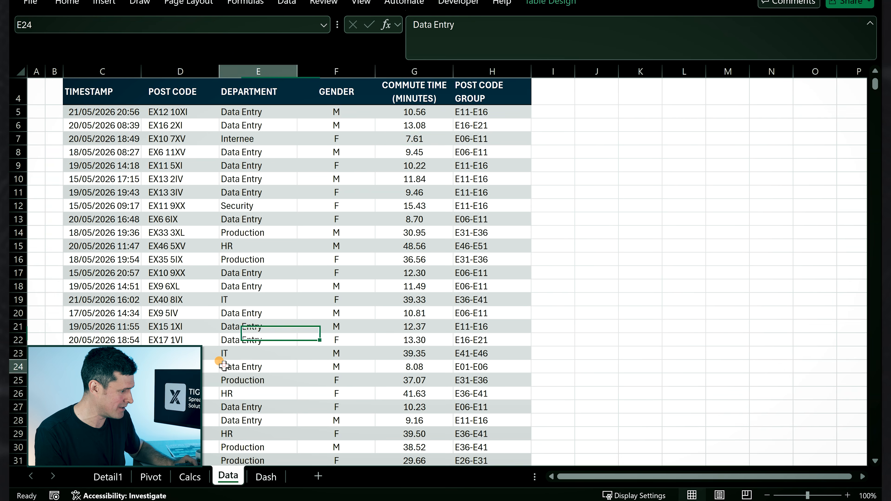
left_click(259, 112)
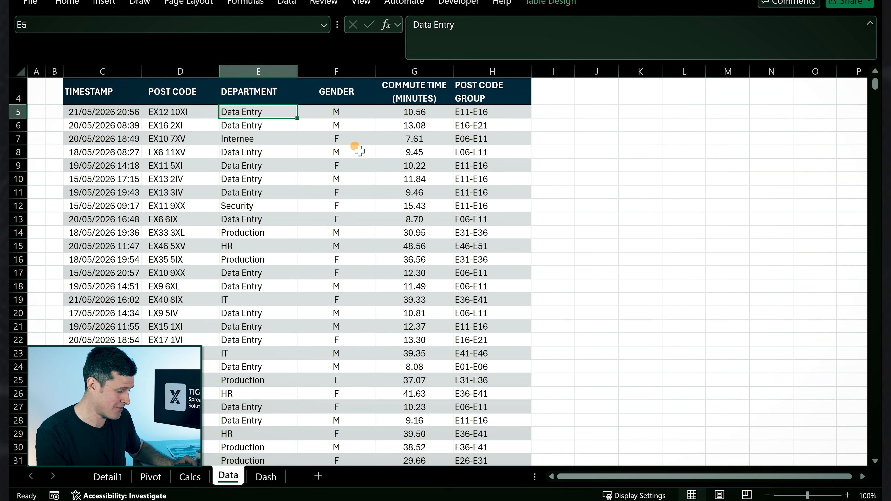
key("shift+Right")
key("shift+Right")
key("shift+Right")
key("shift+Left")
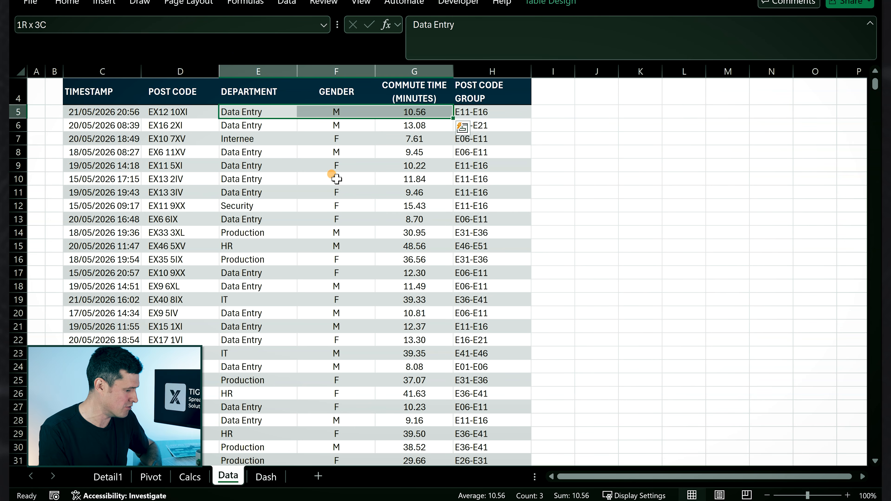
left_click(266, 477)
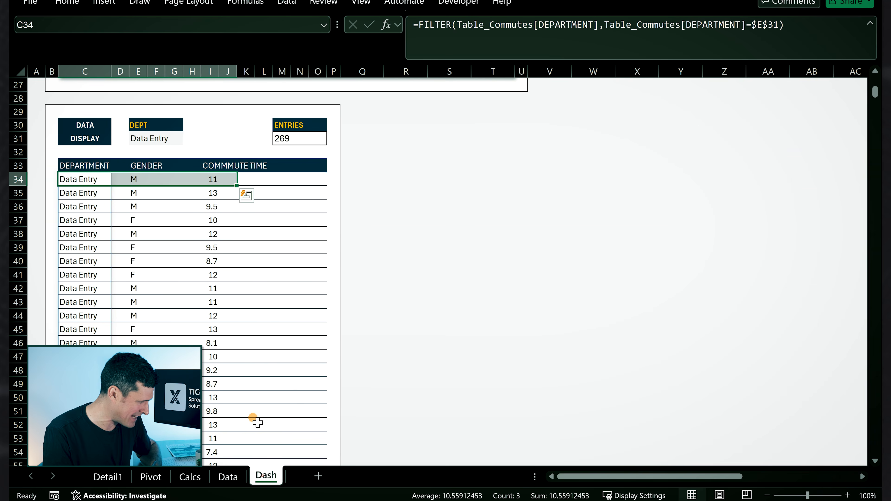
scroll(397, 196, "up", 7)
scroll(397, 196, "down", 7)
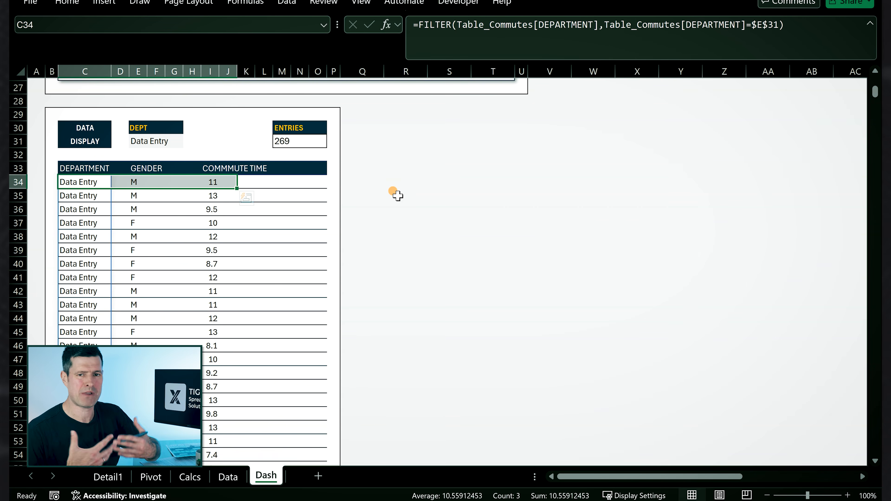